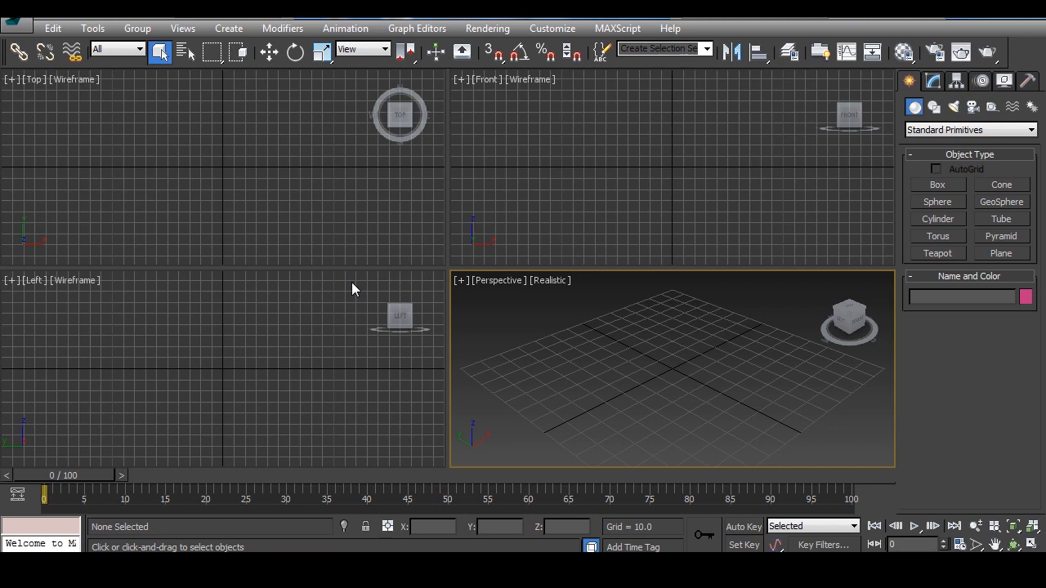
Import the DWG floor-plan drawing from New folder (2), inside the 3ds Max folder on Local Disk (D:)
{"action": "left_click", "coordinate": [16, 23]}
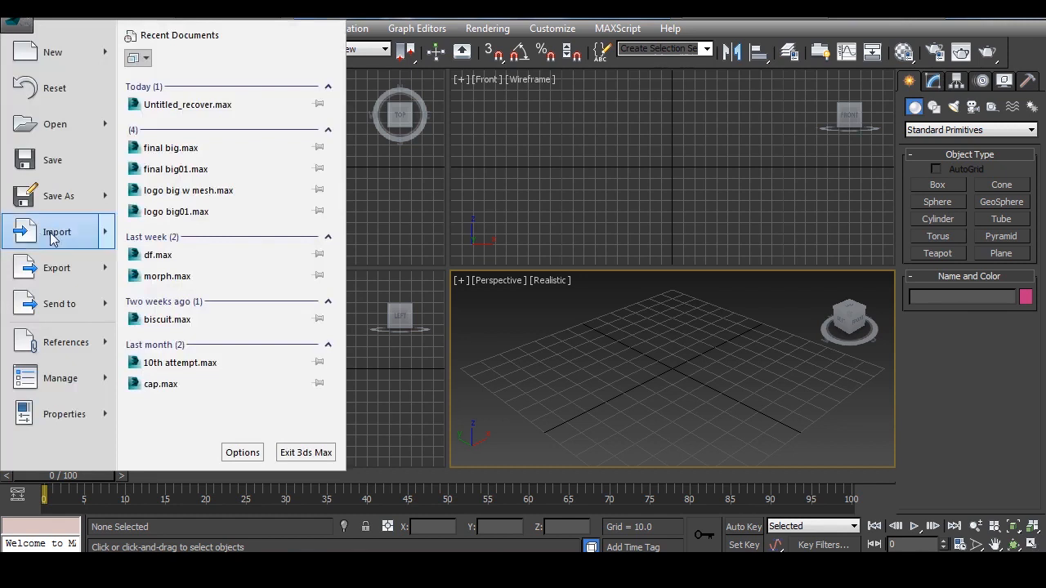
{"action": "mouse_move", "coordinate": [52, 236]}
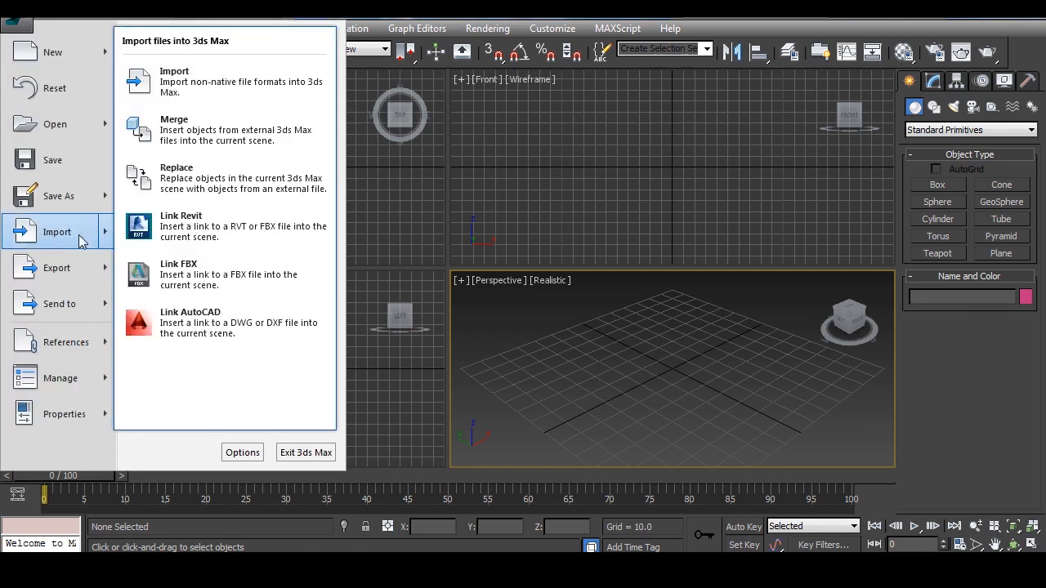
{"action": "left_click", "coordinate": [200, 91]}
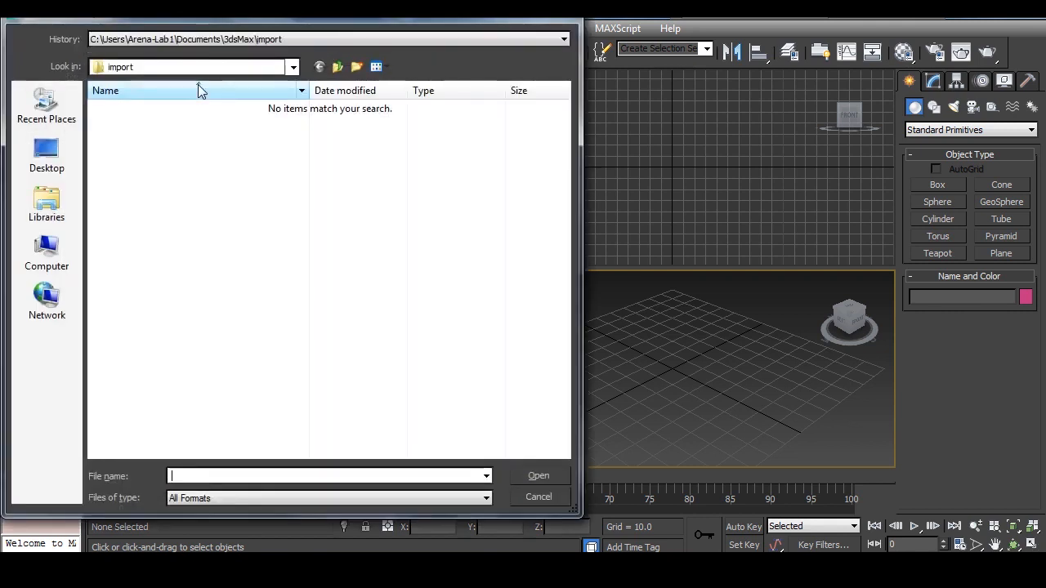
{"action": "left_click", "coordinate": [194, 69]}
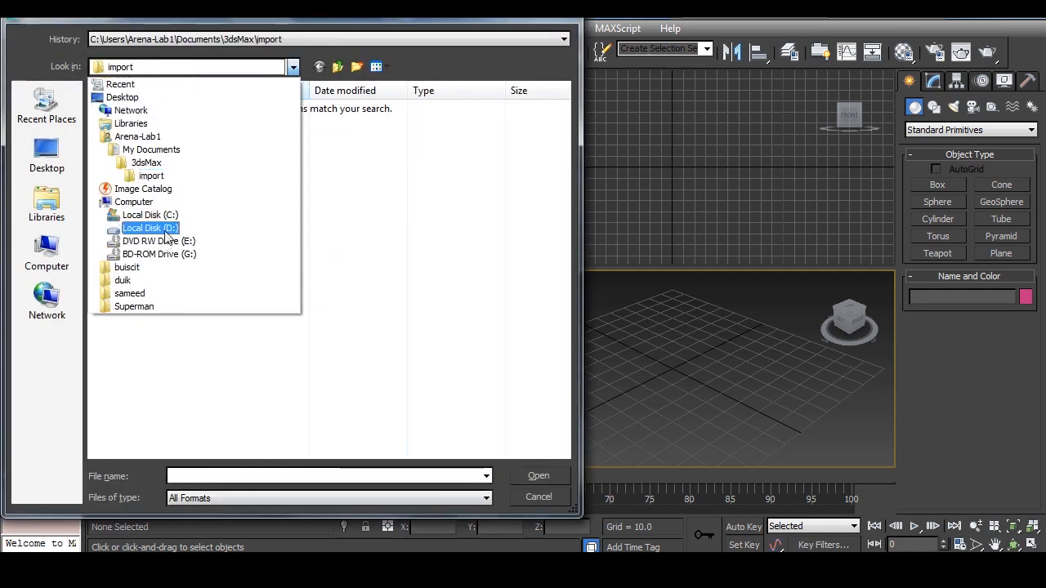
{"action": "left_click", "coordinate": [165, 231]}
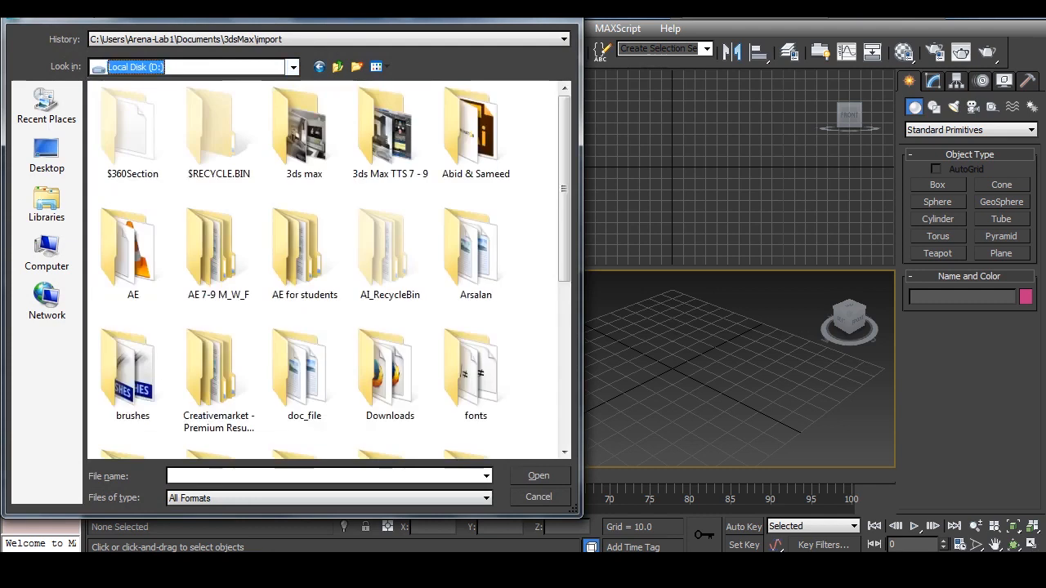
{"action": "mouse_move", "coordinate": [195, 570]}
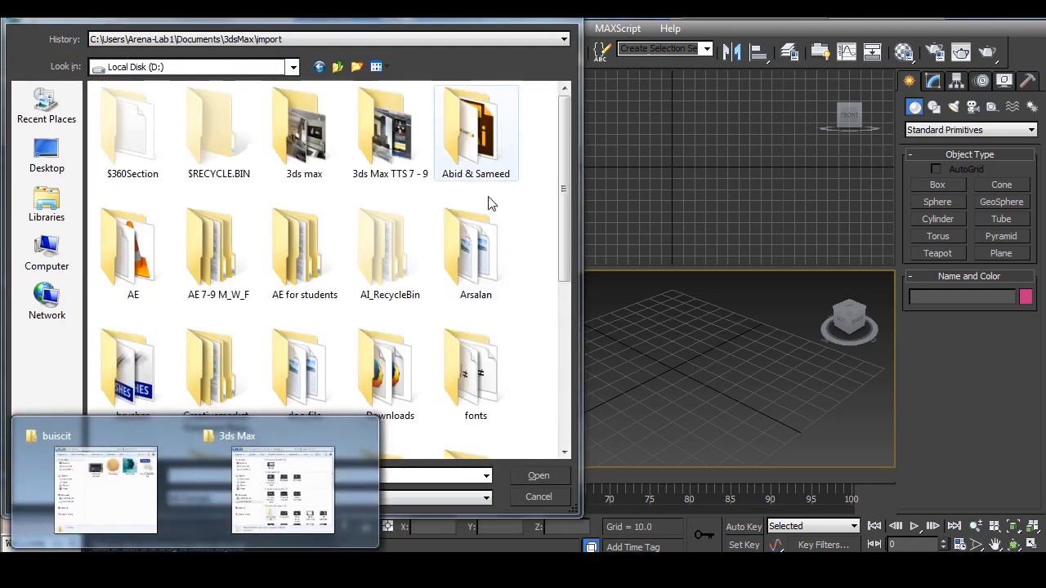
{"action": "double_click", "coordinate": [491, 245]}
{"action": "double_click", "coordinate": [147, 123]}
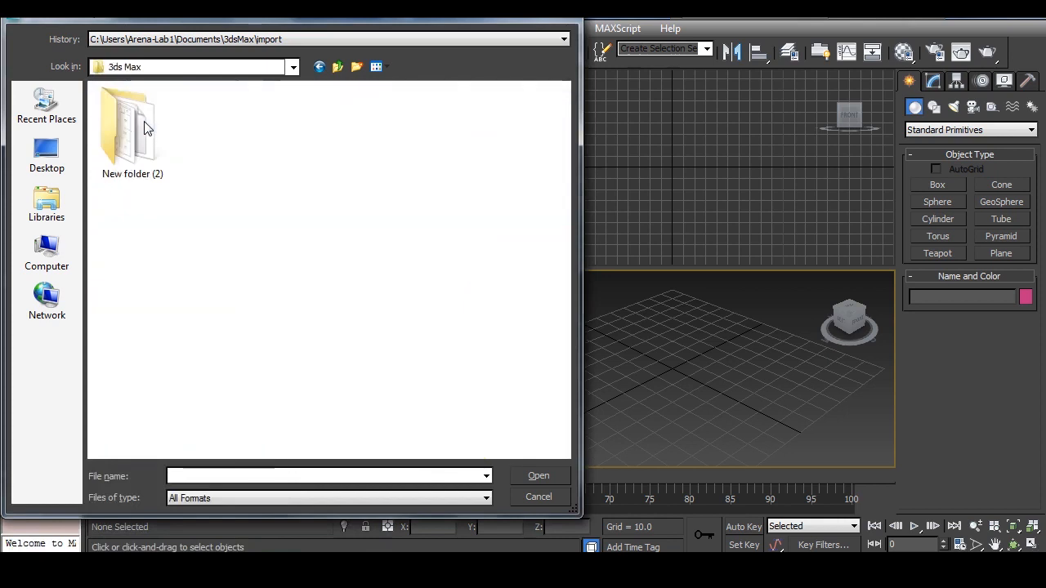
{"action": "double_click", "coordinate": [144, 127]}
{"action": "left_click", "coordinate": [155, 194]}
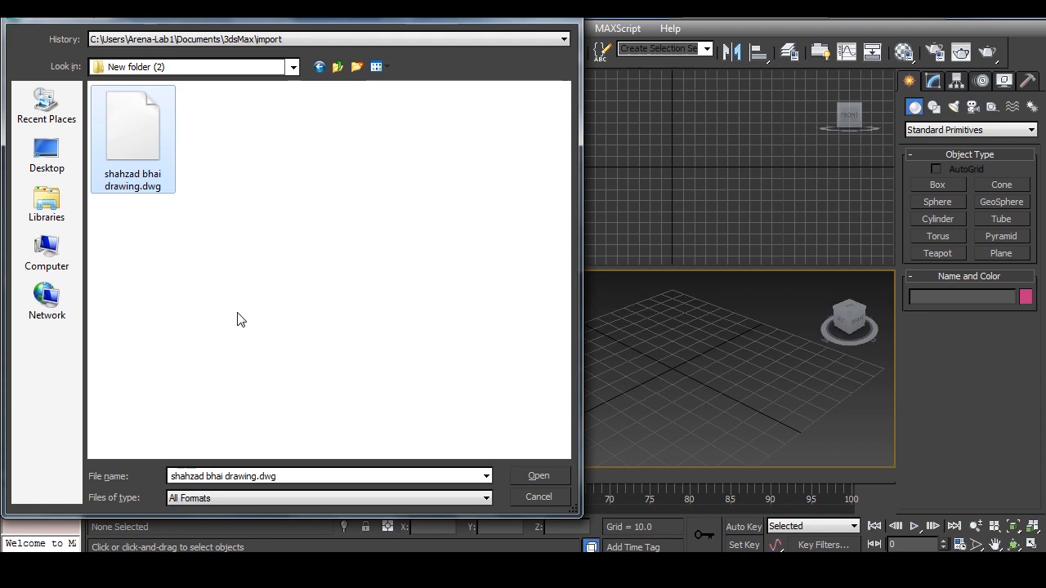
{"action": "left_click", "coordinate": [558, 474]}
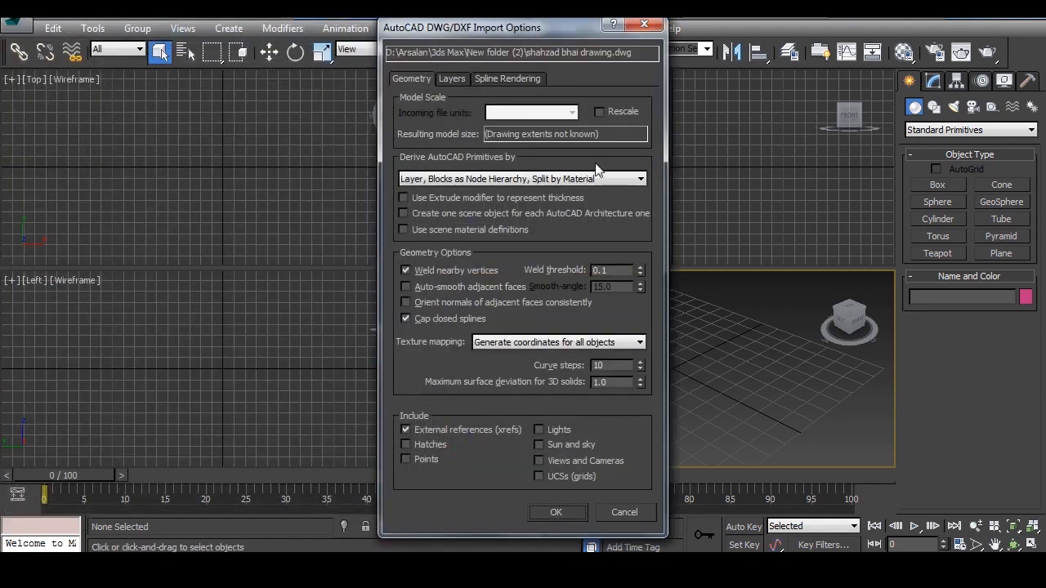
Examine the Layers, Spline Rendering and Geometry import options, comparing Select from list with Skip all frozen layers
{"action": "left_click", "coordinate": [447, 78]}
{"action": "left_click", "coordinate": [407, 75]}
{"action": "left_click", "coordinate": [454, 77]}
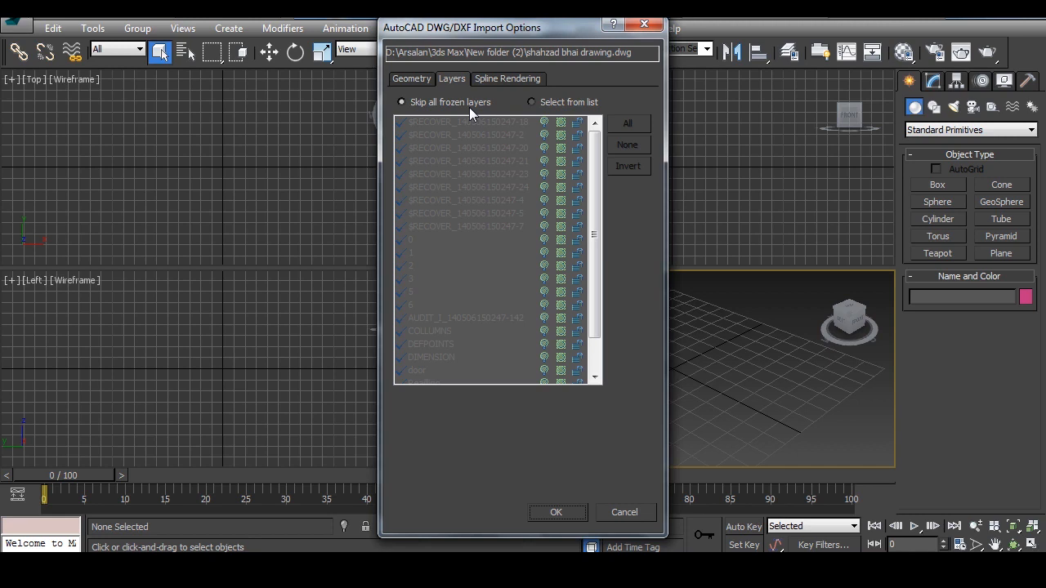
{"action": "left_click", "coordinate": [531, 105]}
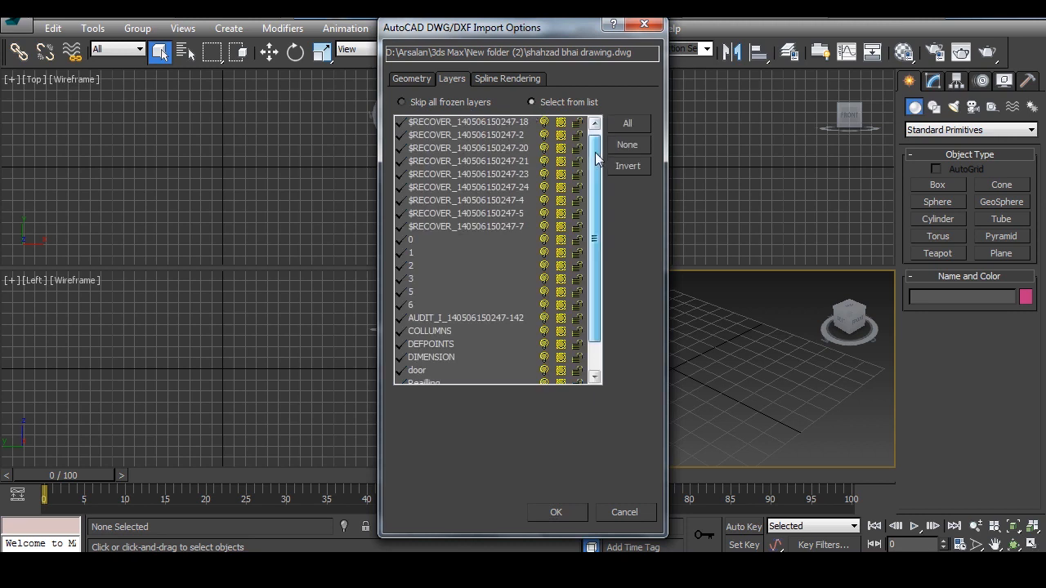
{"action": "mouse_move", "coordinate": [595, 147]}
{"action": "left_mouse_down"}
{"action": "mouse_move", "coordinate": [598, 206]}
{"action": "mouse_move", "coordinate": [603, 135]}
{"action": "left_mouse_up"}
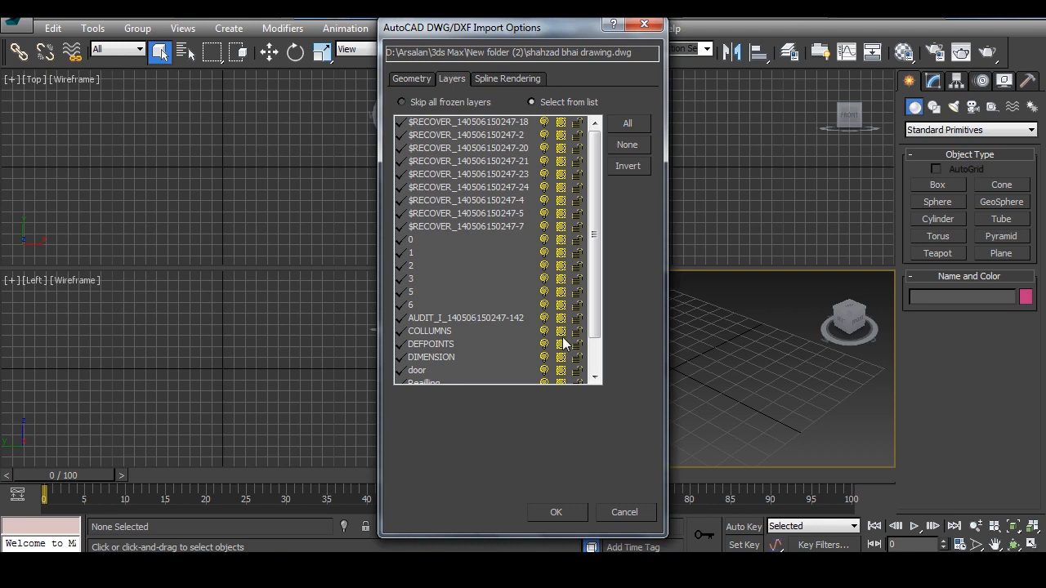
{"action": "left_click", "coordinate": [428, 103]}
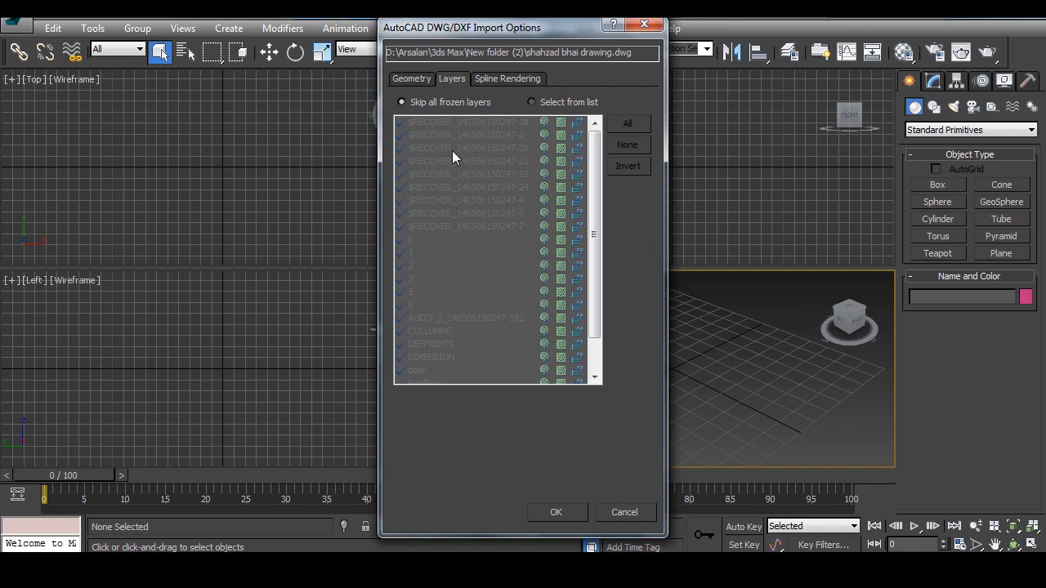
{"action": "left_click", "coordinate": [489, 79]}
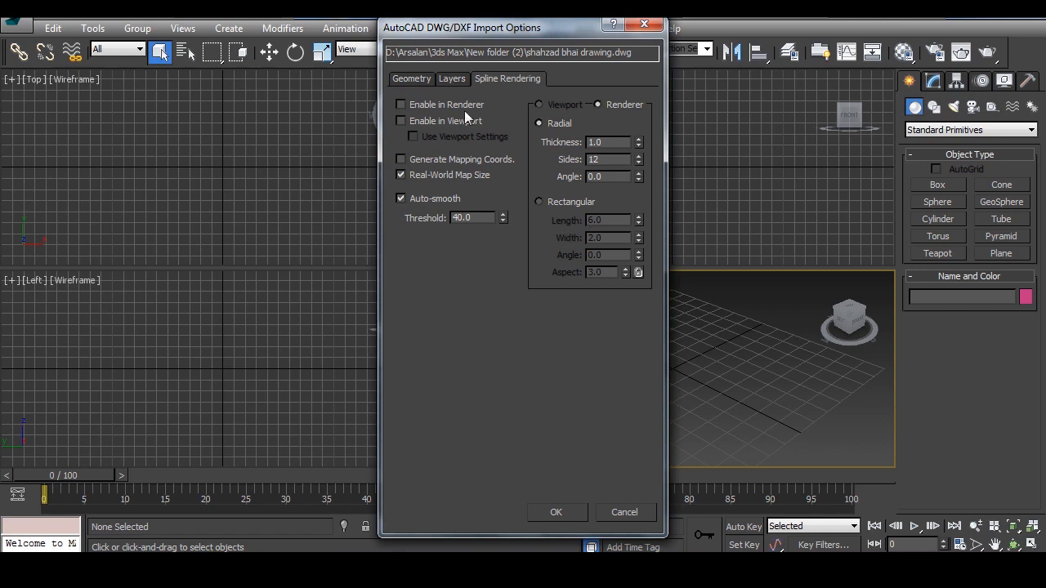
{"action": "left_click", "coordinate": [448, 81]}
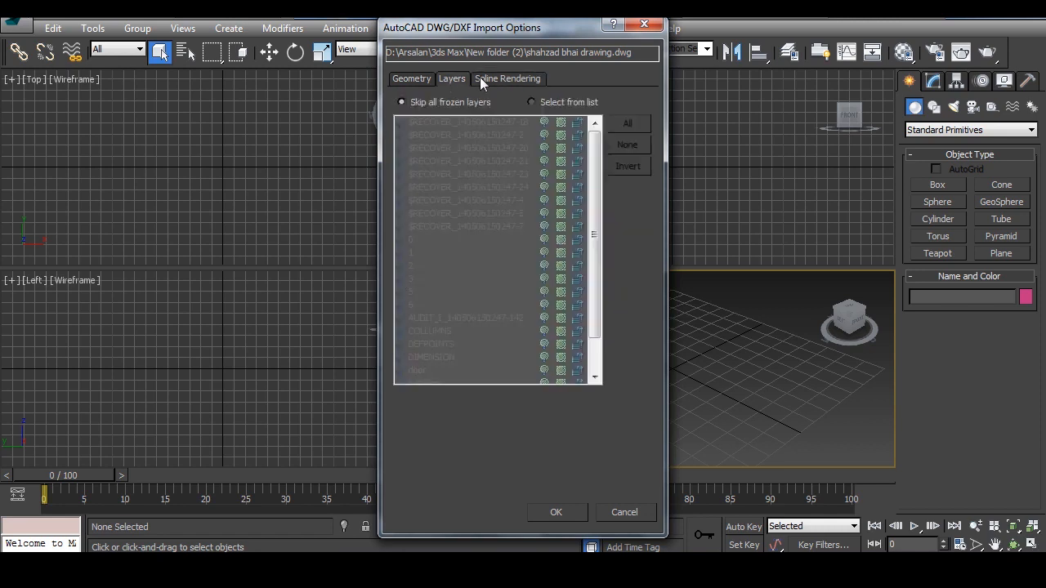
{"action": "left_click", "coordinate": [411, 78]}
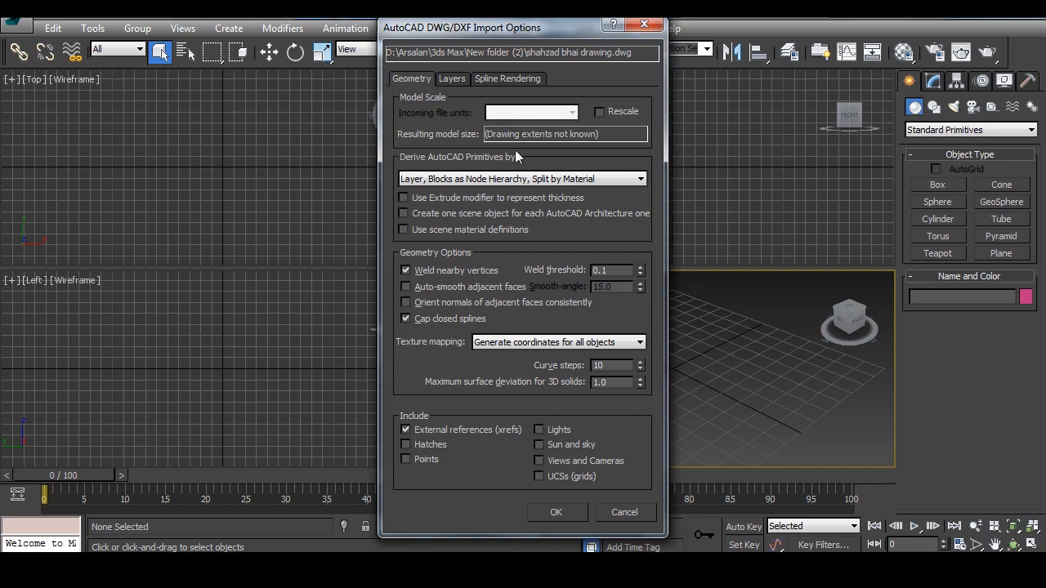
Review the methods for deriving AutoCAD primitives and accept the import options to bring in the drawing
{"action": "left_click", "coordinate": [535, 179]}
{"action": "left_click", "coordinate": [633, 180]}
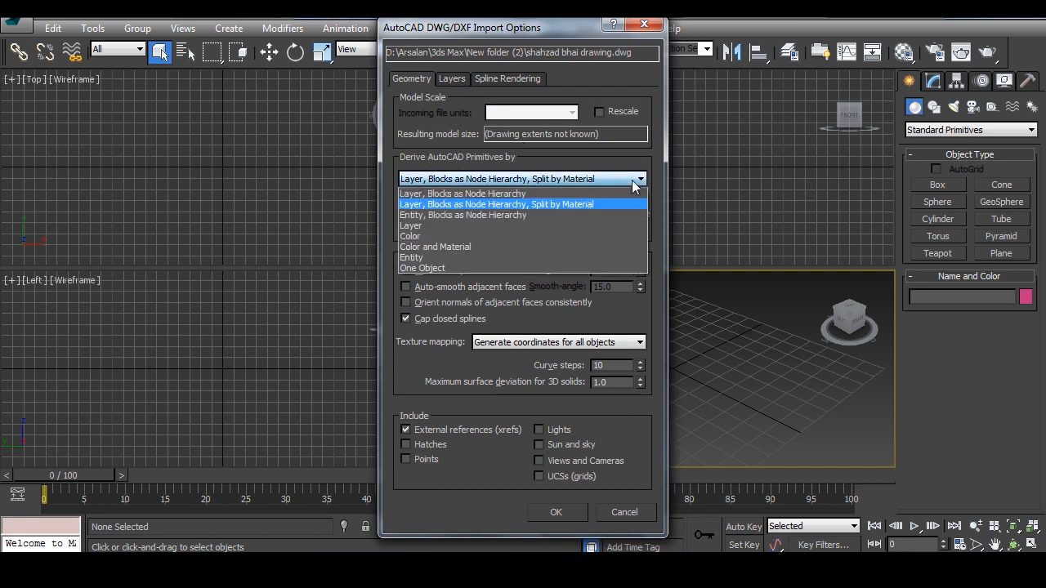
{"action": "left_click", "coordinate": [632, 180]}
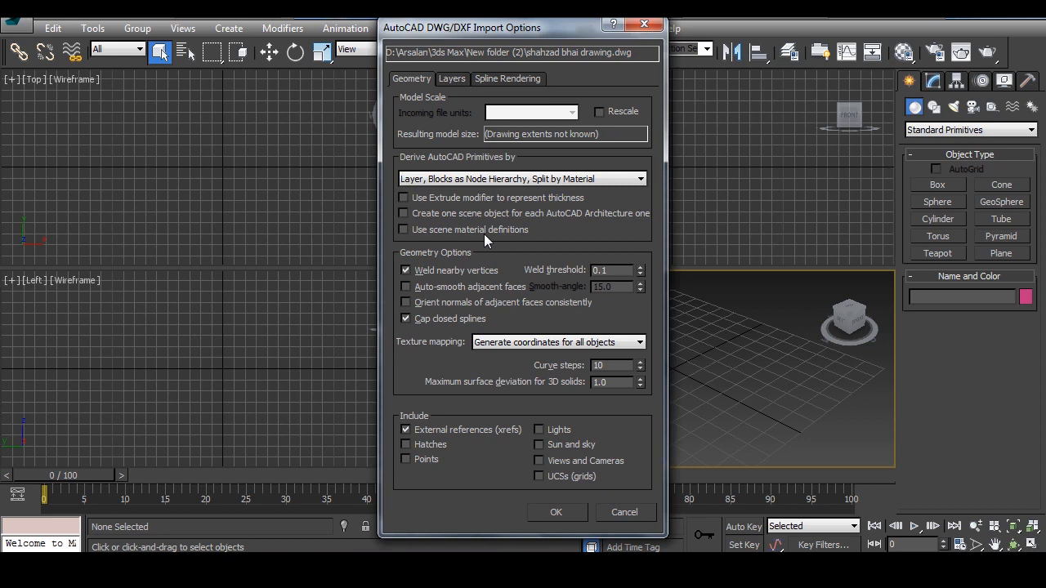
{"action": "left_click", "coordinate": [462, 182]}
{"action": "left_click", "coordinate": [553, 512]}
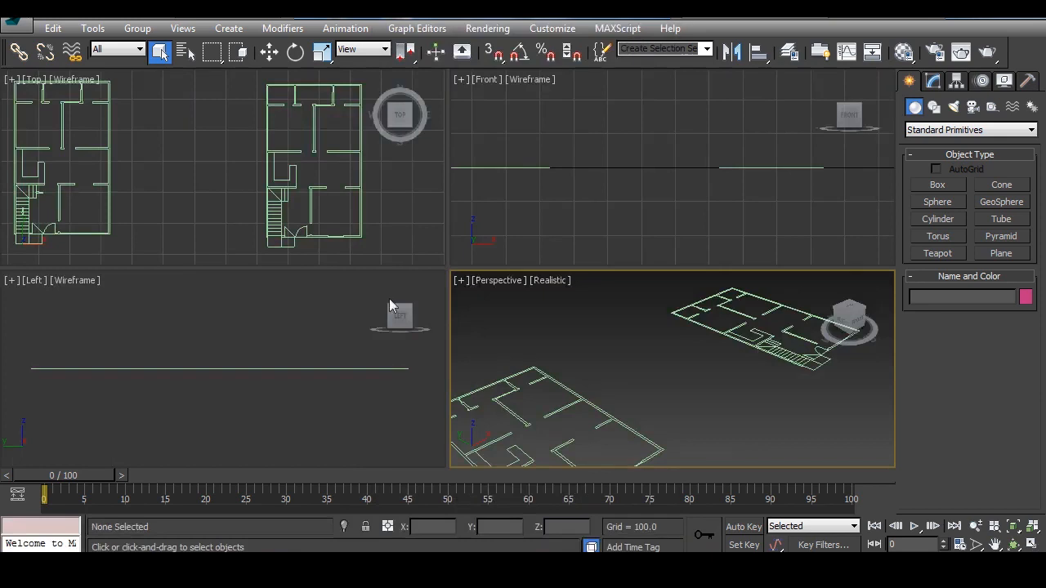
{"action": "middle_click_drag", "start_coordinate": [588, 439], "coordinate": [662, 386]}
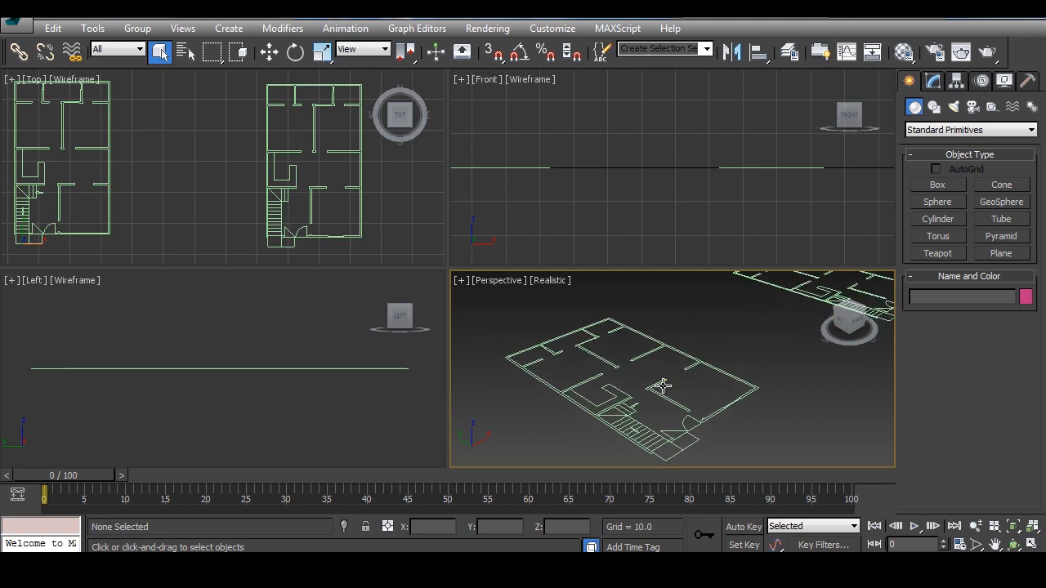
{"action": "middle_click_drag", "start_coordinate": [684, 374], "coordinate": [611, 403]}
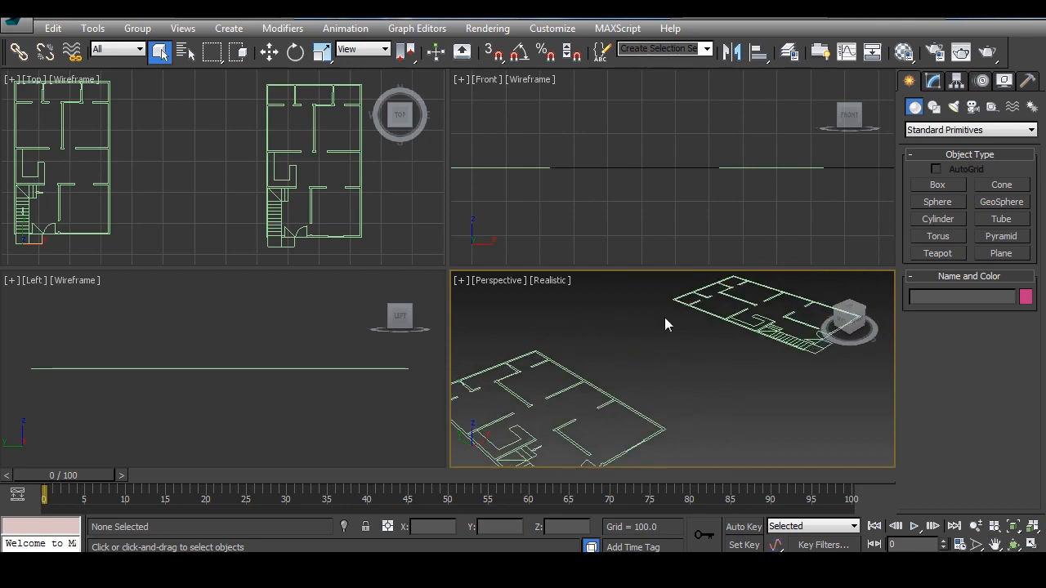
{"action": "scroll", "coordinate": [653, 367], "scroll_direction": "up", "scroll_amount": 4}
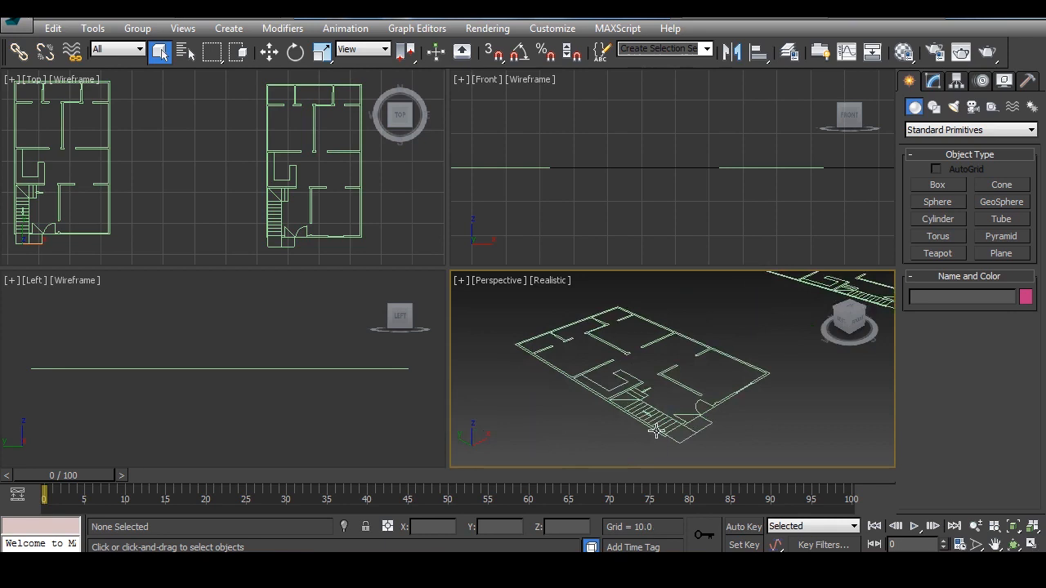
{"action": "scroll", "coordinate": [629, 429], "scroll_direction": "up", "scroll_amount": 2}
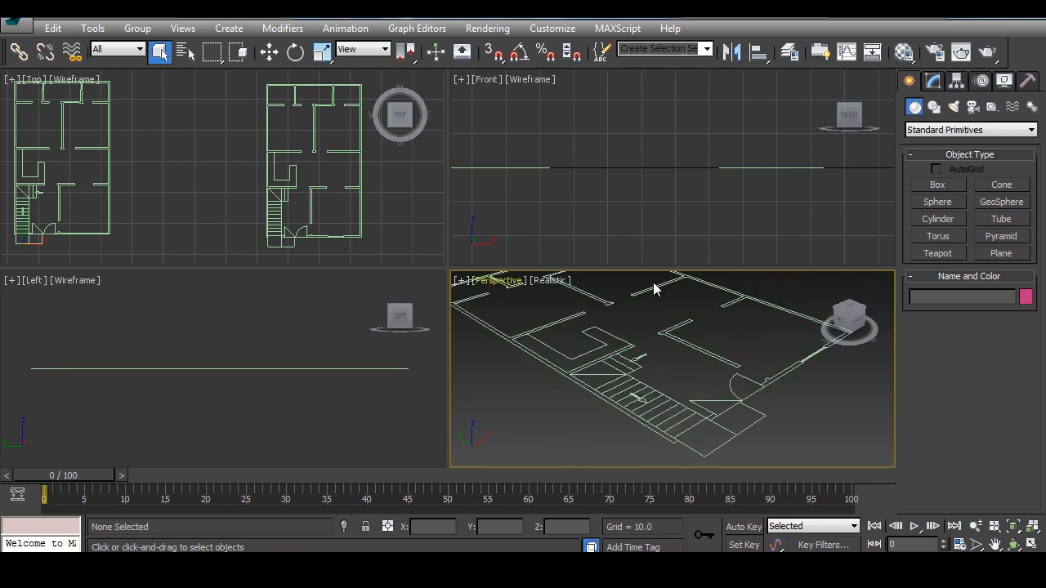
Draw a straight horizontal Line spline in an empty area of the Top view, away from the imported plans
{"action": "left_click", "coordinate": [934, 107]}
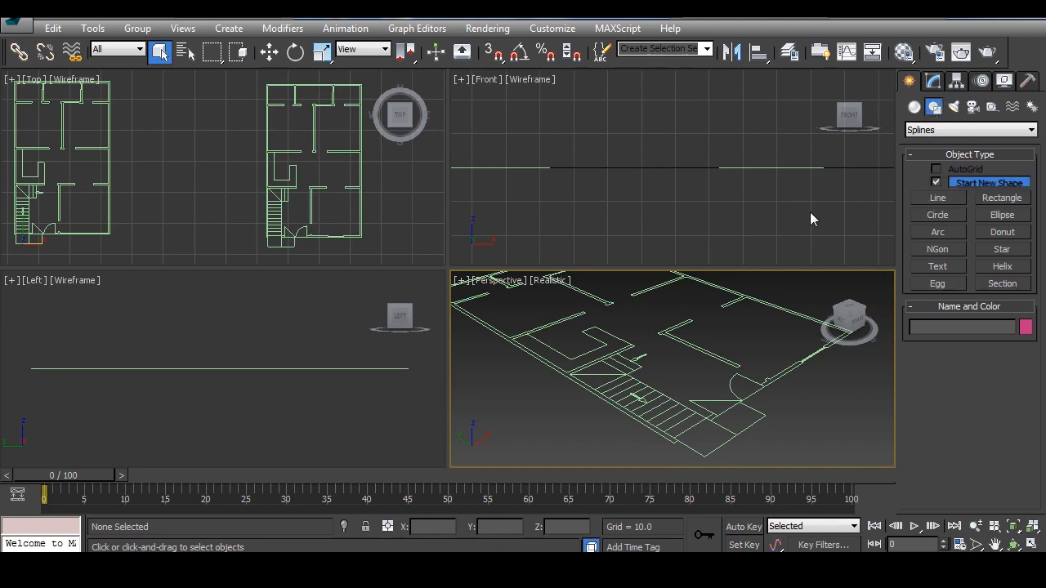
{"action": "scroll", "coordinate": [161, 159], "scroll_direction": "down", "scroll_amount": 5}
{"action": "middle_click_drag", "start_coordinate": [161, 159], "coordinate": [798, 180]}
{"action": "left_click", "coordinate": [927, 199]}
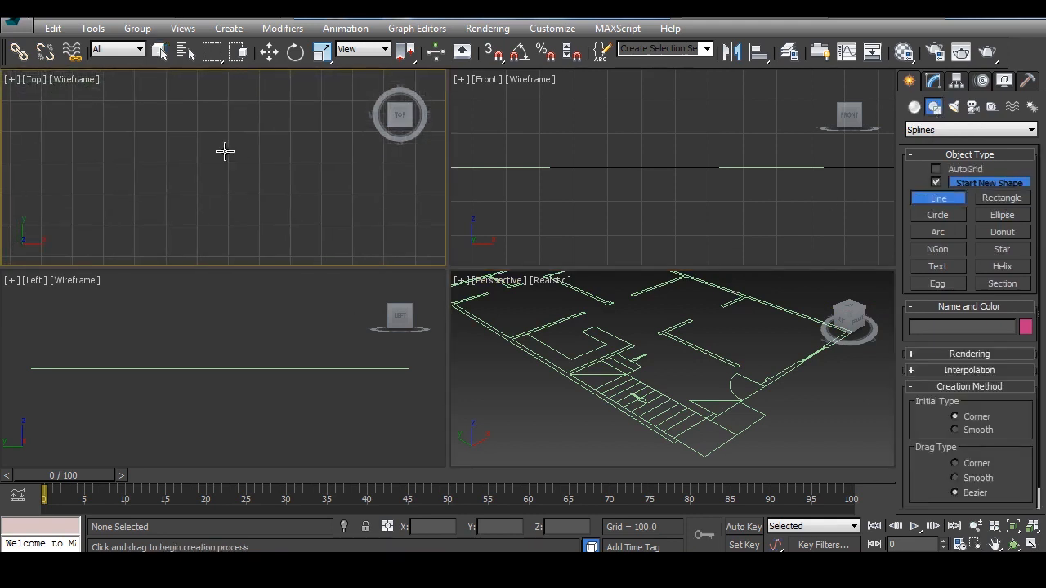
{"action": "left_click", "coordinate": [86, 162]}
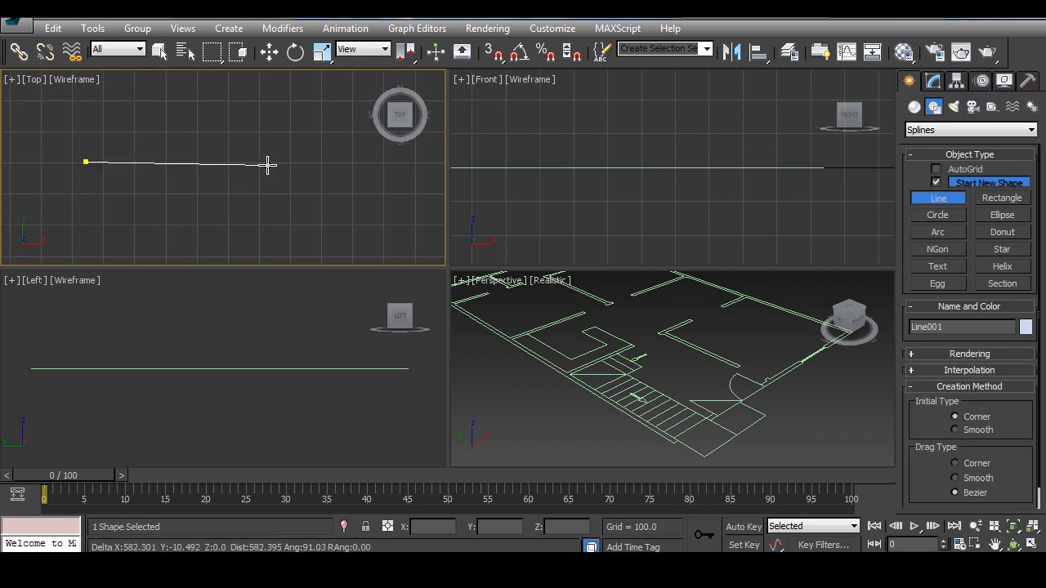
{"action": "left_click", "coordinate": [274, 164]}
{"action": "right_click", "coordinate": [258, 183]}
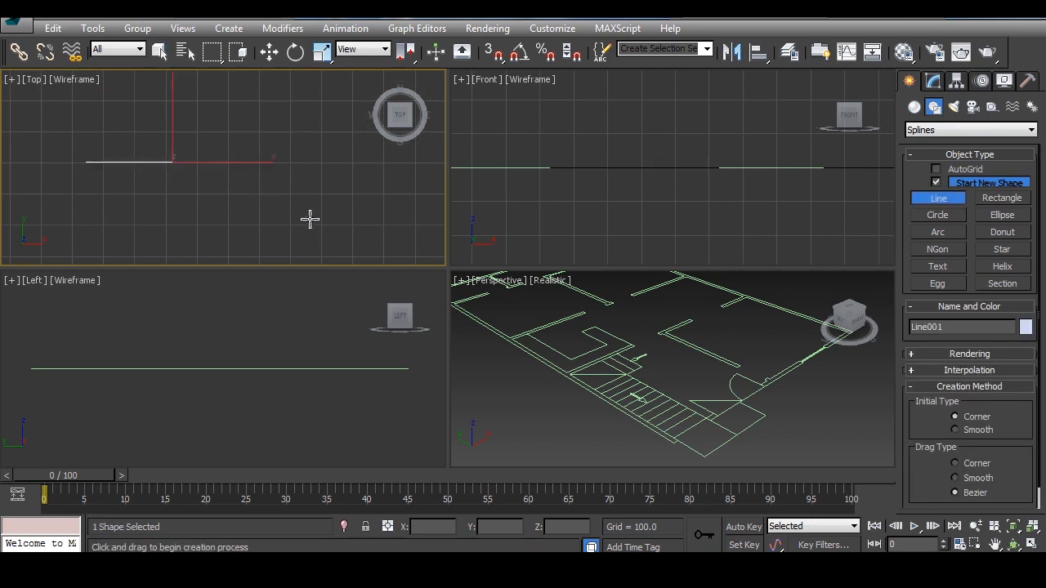
Draw a separate vertical Line spline downward from the horizontal line's left end and deselect it
{"action": "left_click", "coordinate": [85, 162]}
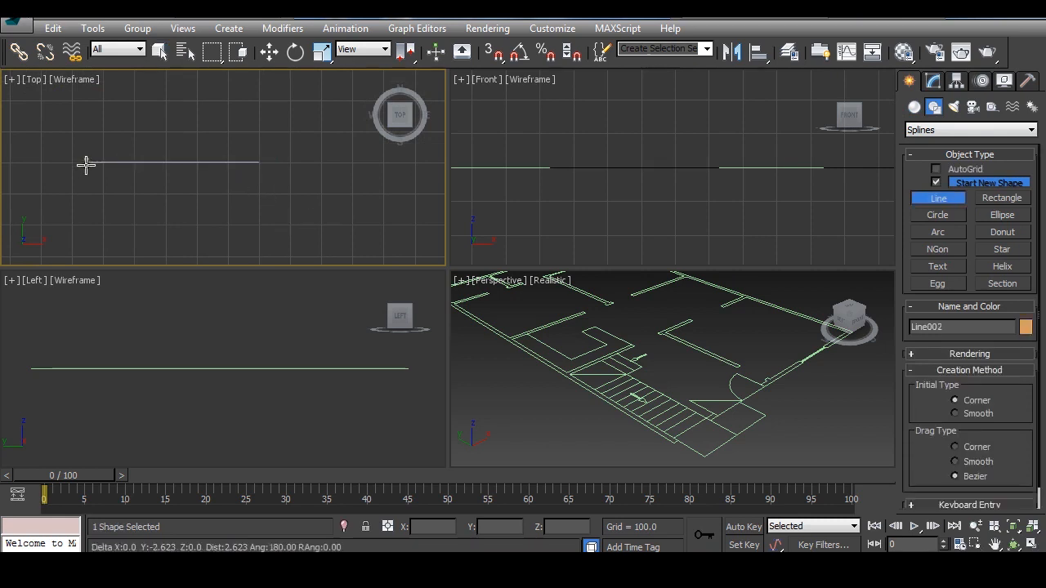
{"action": "left_click", "coordinate": [86, 257]}
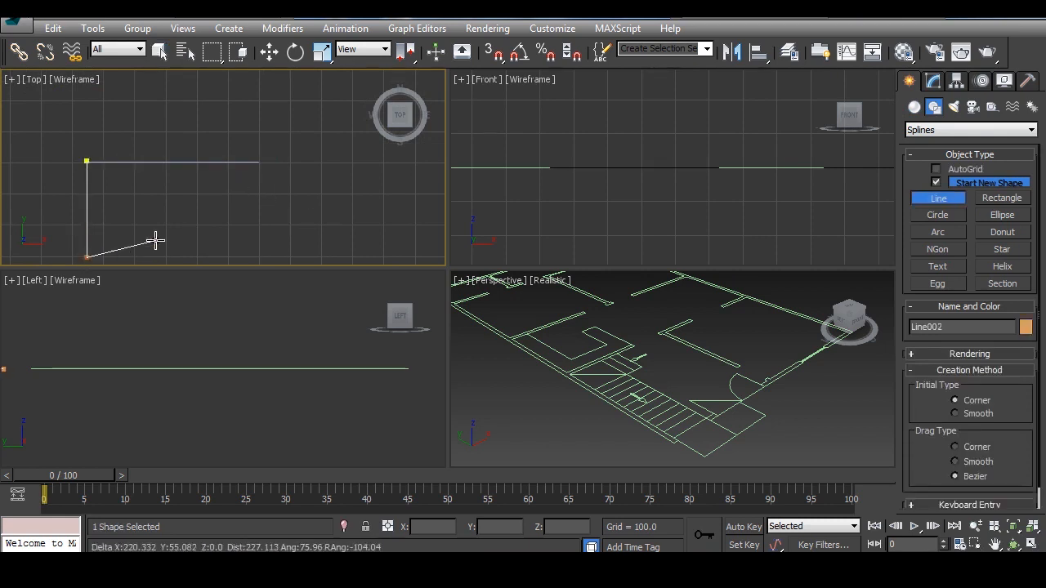
{"action": "right_click", "coordinate": [183, 249]}
{"action": "left_click", "coordinate": [269, 52]}
{"action": "left_click", "coordinate": [245, 133]}
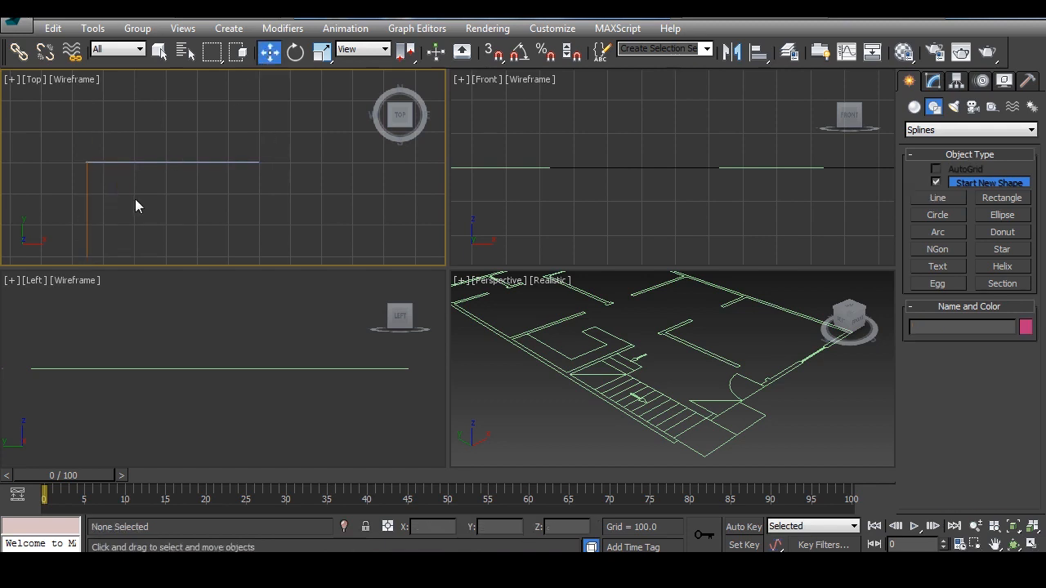
Maximize the Top viewport around the two drawn lines
{"action": "middle_click_drag", "start_coordinate": [148, 196], "coordinate": [180, 197]}
{"action": "scroll", "coordinate": [217, 162], "scroll_direction": "up", "scroll_amount": 3}
{"action": "scroll", "coordinate": [139, 173], "scroll_direction": "up", "scroll_amount": 3}
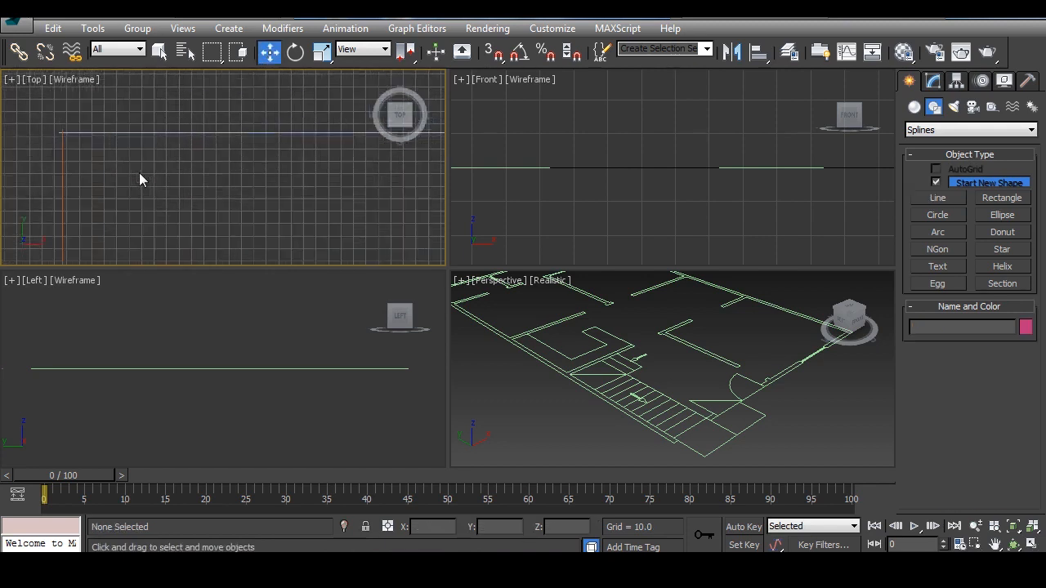
{"action": "scroll", "coordinate": [139, 179], "scroll_direction": "down", "scroll_amount": 3}
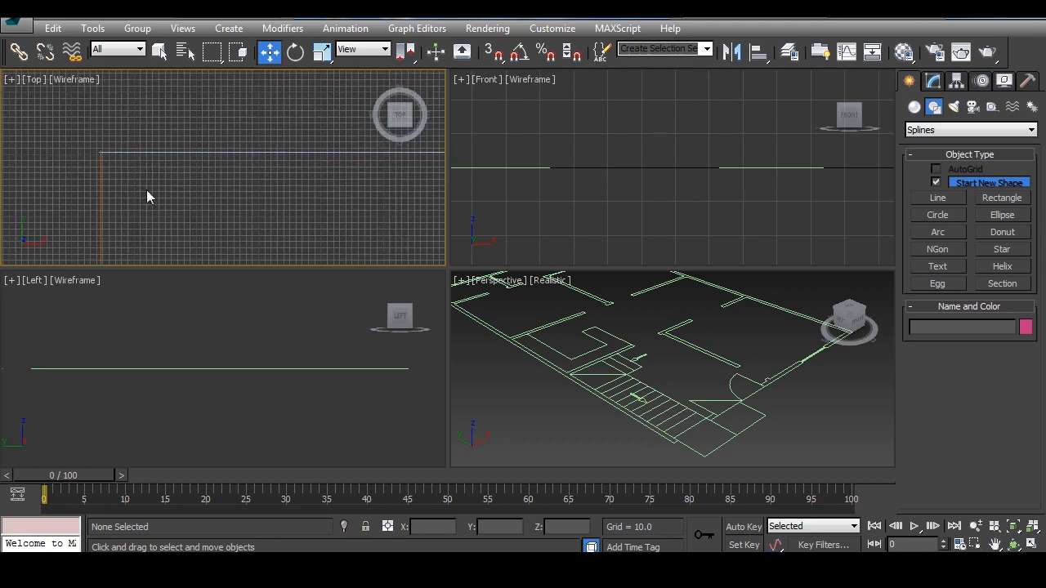
{"action": "scroll", "coordinate": [192, 181], "scroll_direction": "down", "scroll_amount": 3}
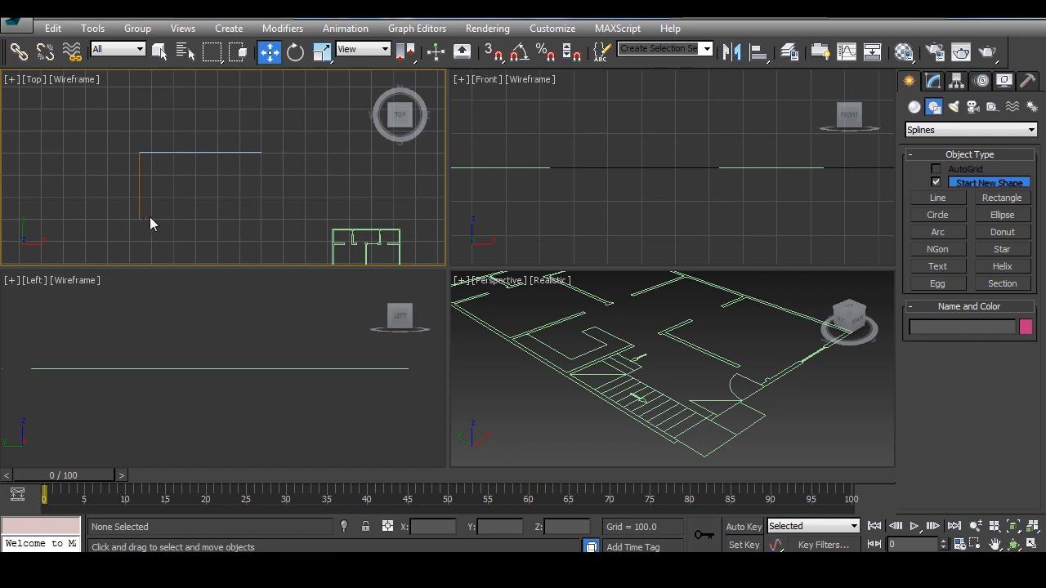
{"action": "scroll", "coordinate": [245, 192], "scroll_direction": "up", "scroll_amount": 2}
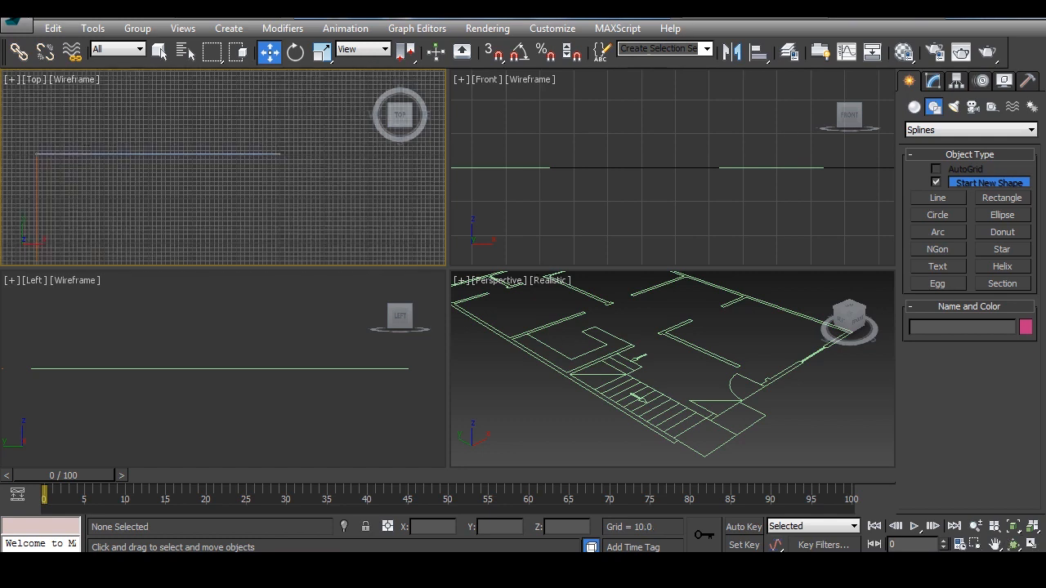
{"action": "left_click", "coordinate": [1032, 544]}
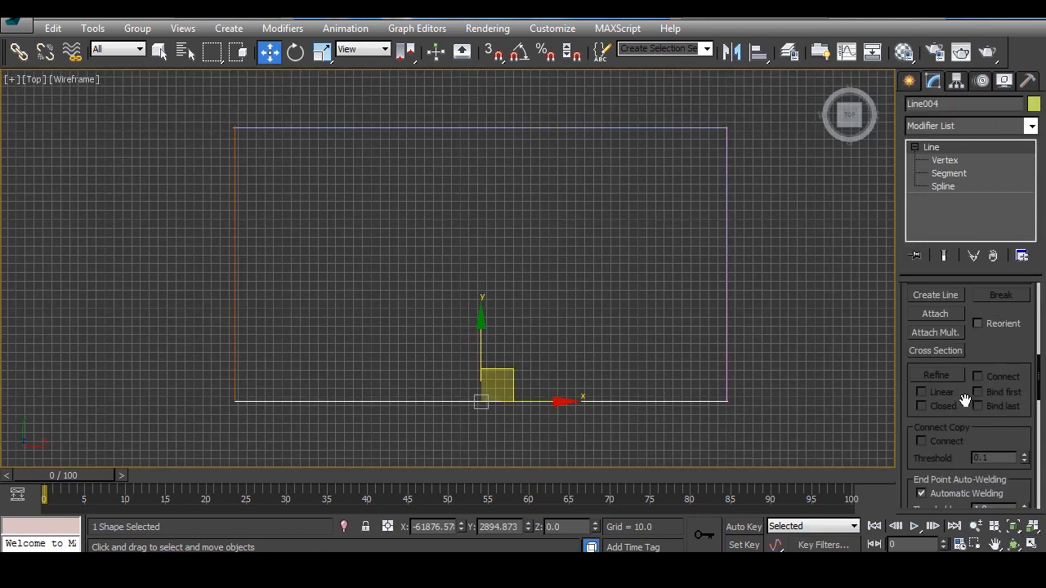
Attach the other three lines of the rectangle to the selected bottom line so they form one shape
{"action": "left_click", "coordinate": [933, 316]}
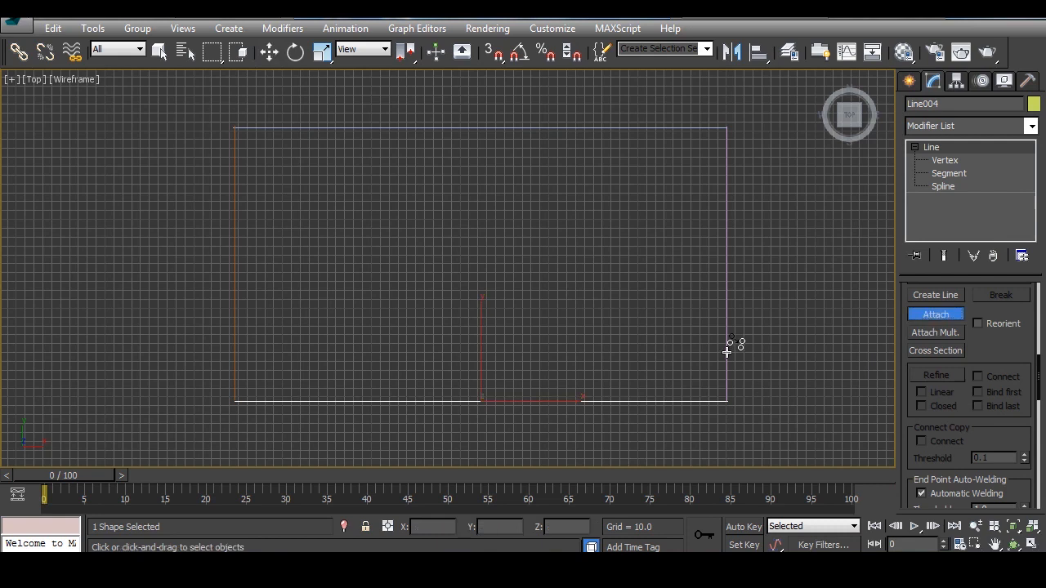
{"action": "left_click", "coordinate": [727, 346]}
{"action": "left_click", "coordinate": [543, 128]}
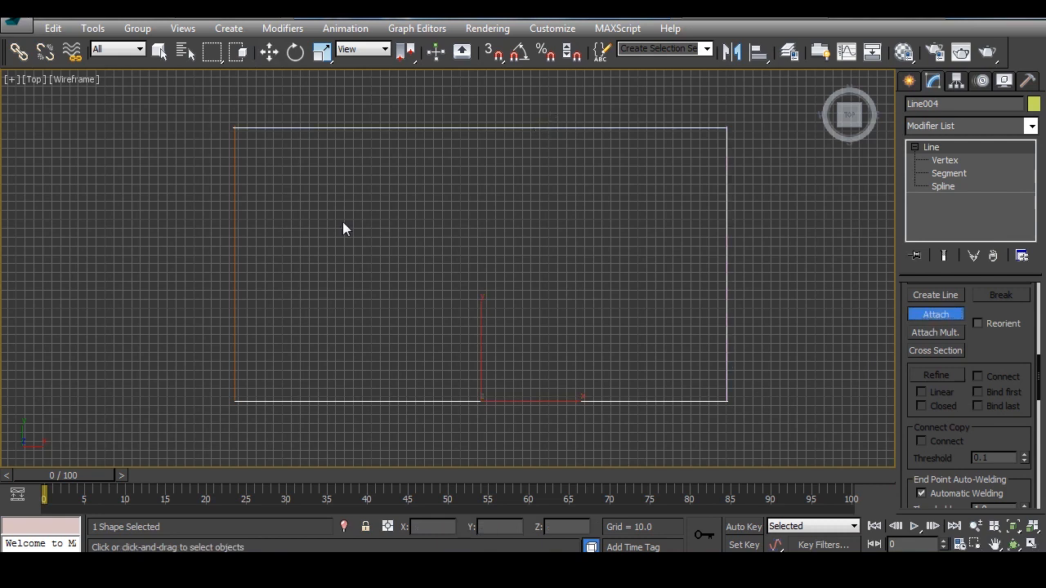
{"action": "left_click", "coordinate": [238, 243]}
{"action": "left_click", "coordinate": [936, 317]}
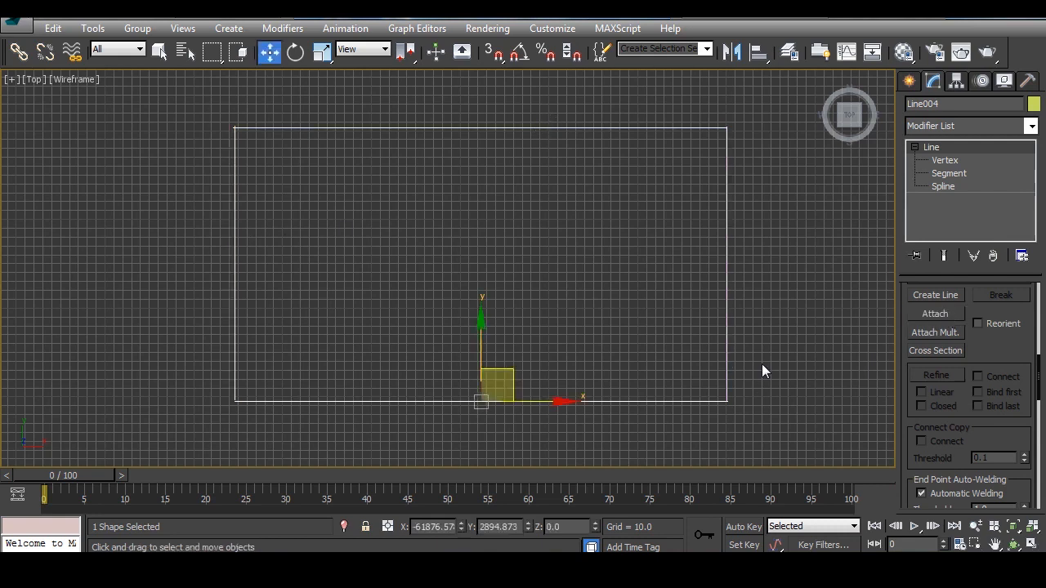
Select all vertices of the attached rectangle and set the vertex weld threshold to 1.1
{"action": "middle_click_drag", "start_coordinate": [543, 337], "coordinate": [556, 296]}
{"action": "scroll", "coordinate": [1003, 368], "scroll_direction": "down", "scroll_amount": 3}
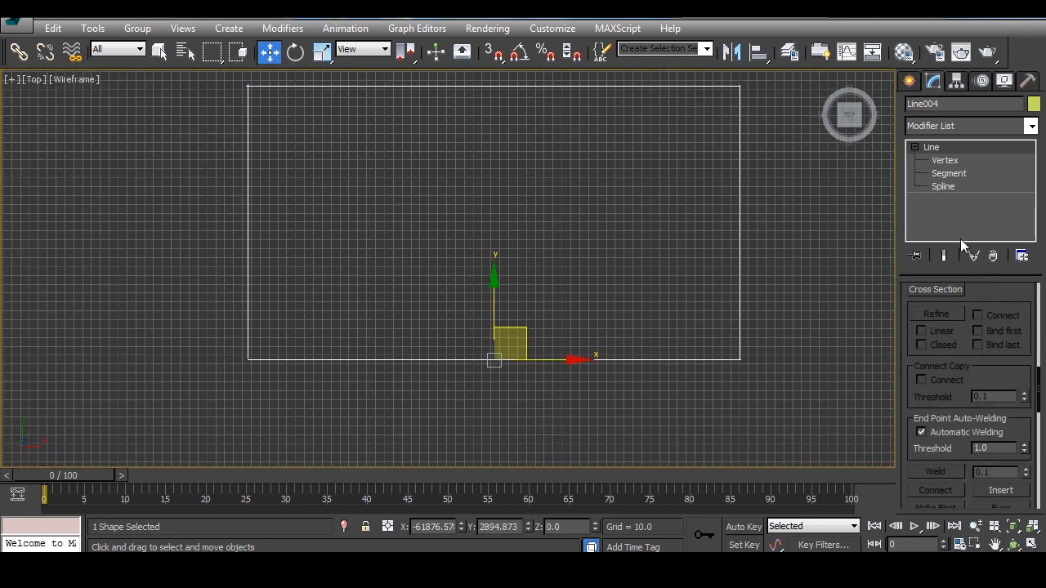
{"action": "scroll", "coordinate": [613, 298], "scroll_direction": "down", "scroll_amount": 2}
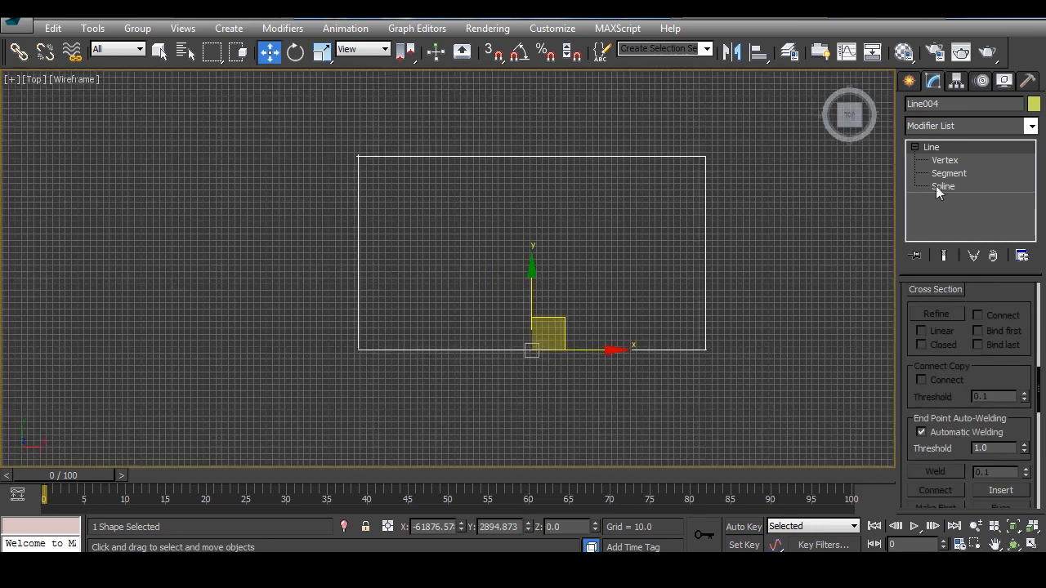
{"action": "left_click", "coordinate": [941, 161]}
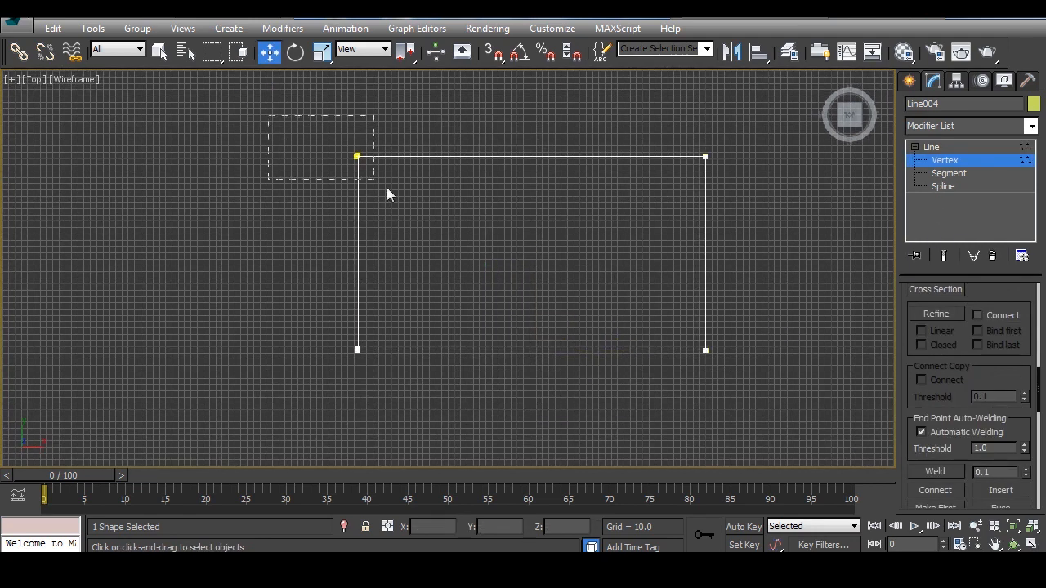
{"action": "left_click_drag", "start_coordinate": [387, 188], "coordinate": [784, 430]}
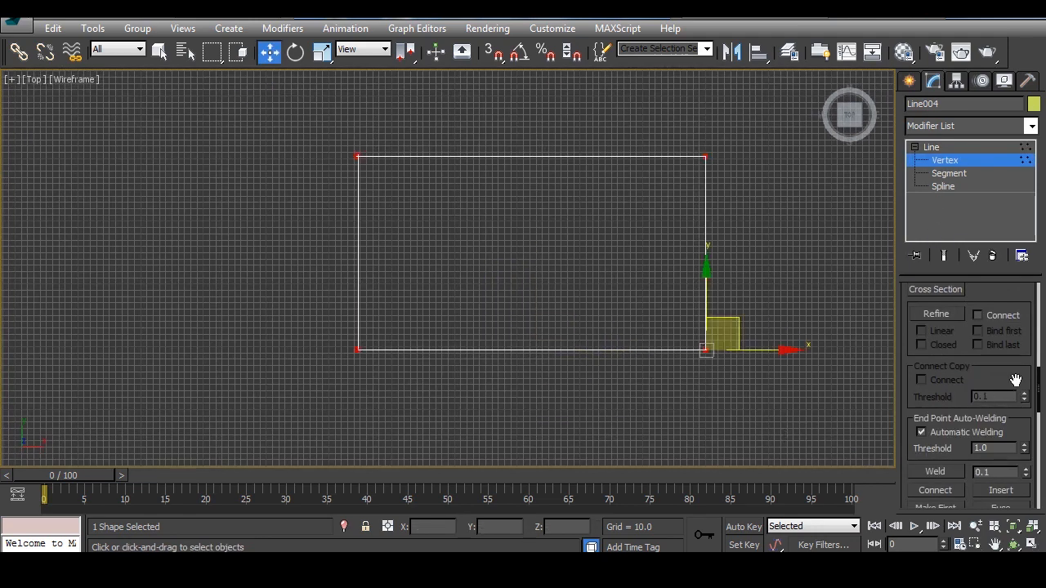
{"action": "scroll", "coordinate": [1014, 377], "scroll_direction": "down", "scroll_amount": 2}
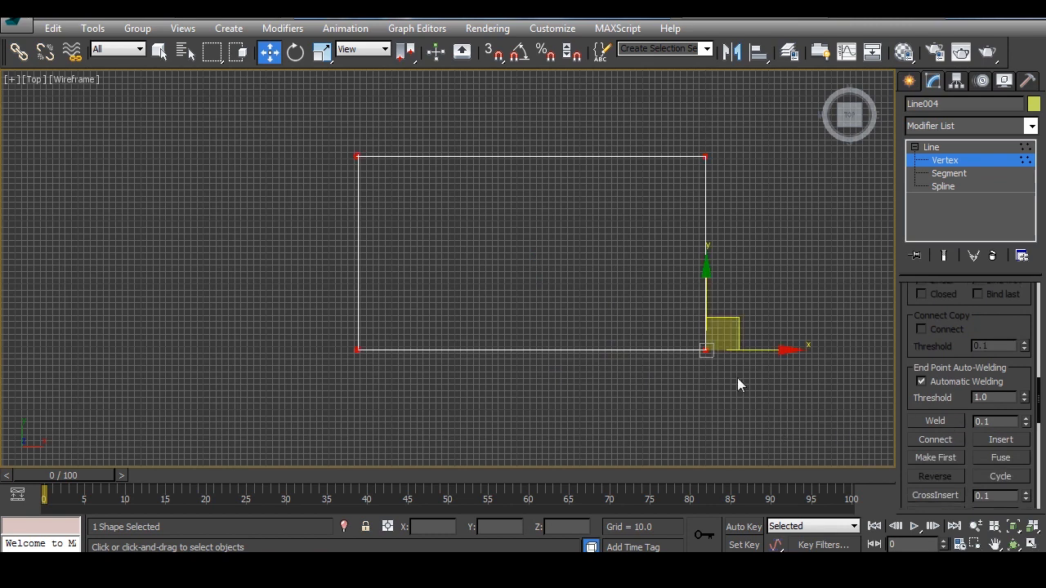
{"action": "scroll", "coordinate": [737, 384], "scroll_direction": "up", "scroll_amount": 3}
{"action": "scroll", "coordinate": [726, 367], "scroll_direction": "down", "scroll_amount": 2}
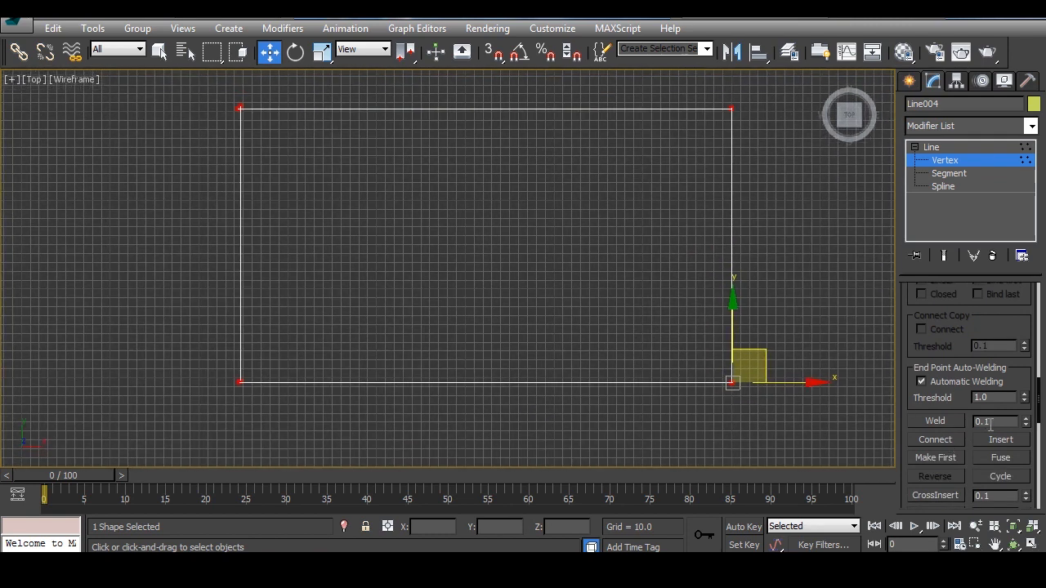
{"action": "left_click_drag", "start_coordinate": [1024, 427], "coordinate": [1024, 419]}
Examine the upper-left and lower-left corners of the rectangle up close for gaps between the line end vertices
{"action": "middle_click_drag", "start_coordinate": [274, 156], "coordinate": [416, 331]}
{"action": "scroll", "coordinate": [416, 331], "scroll_direction": "up", "scroll_amount": 4}
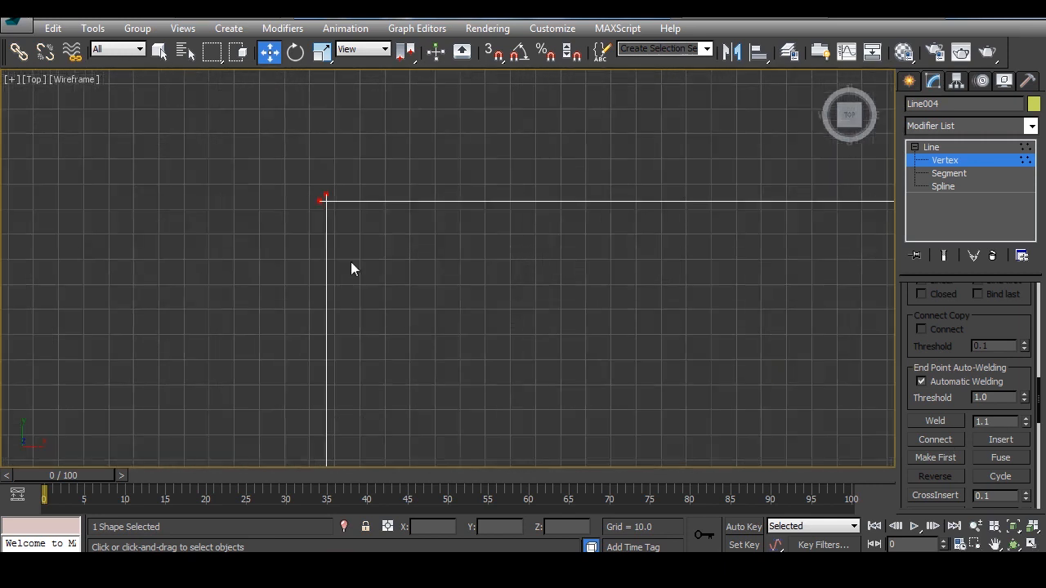
{"action": "middle_click_drag", "start_coordinate": [331, 221], "coordinate": [381, 311]}
{"action": "scroll", "coordinate": [380, 302], "scroll_direction": "up", "scroll_amount": 3}
{"action": "left_click", "coordinate": [367, 207]}
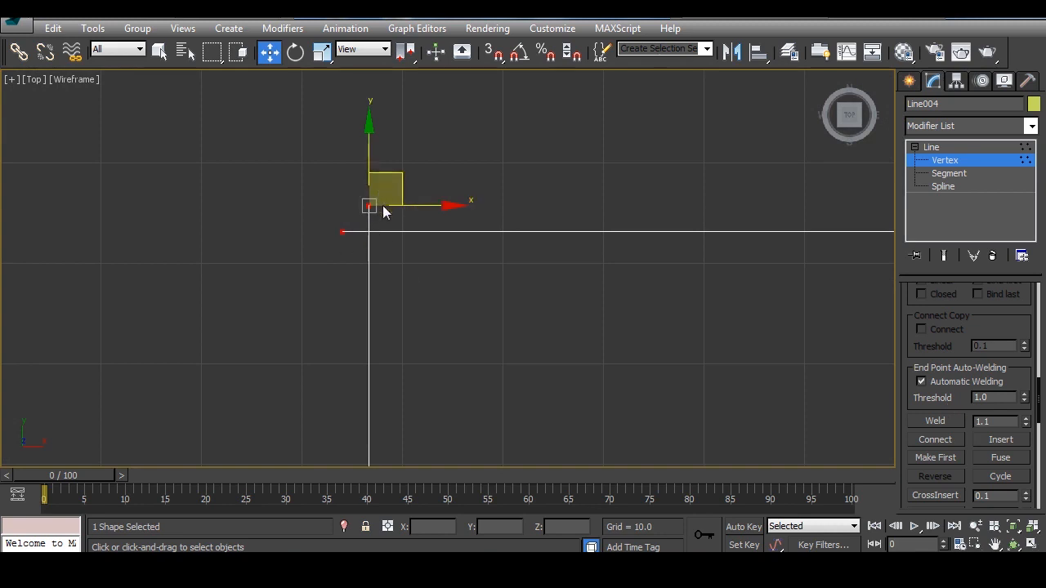
{"action": "scroll", "coordinate": [513, 322], "scroll_direction": "down", "scroll_amount": 8}
{"action": "middle_click_drag", "start_coordinate": [508, 328], "coordinate": [331, 170]}
{"action": "scroll", "coordinate": [344, 257], "scroll_direction": "down", "scroll_amount": 2}
{"action": "middle_click_drag", "start_coordinate": [359, 274], "coordinate": [347, 245]}
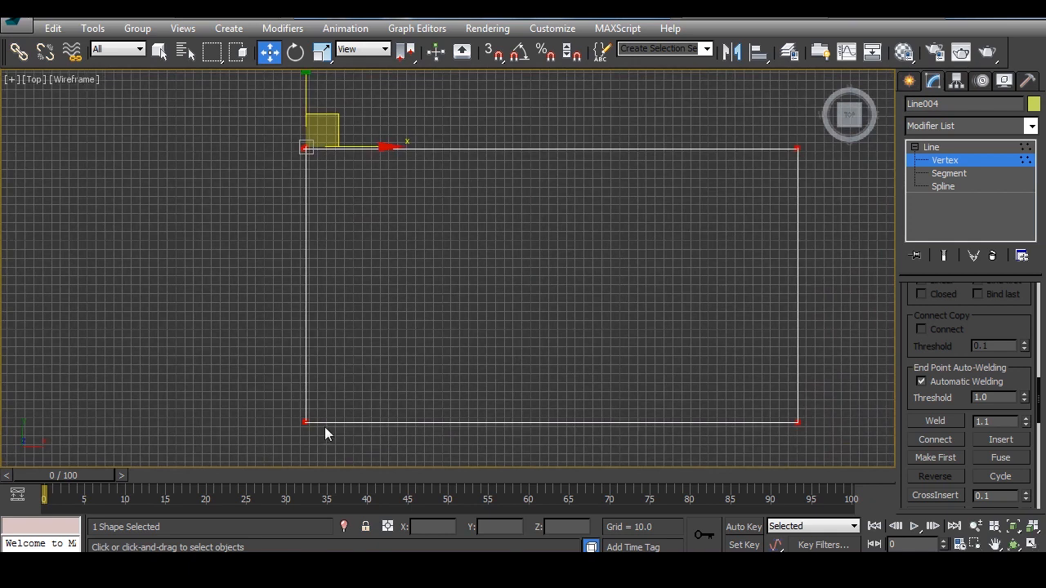
{"action": "scroll", "coordinate": [327, 425], "scroll_direction": "down", "scroll_amount": 2}
{"action": "middle_click_drag", "start_coordinate": [327, 425], "coordinate": [359, 317]}
{"action": "scroll", "coordinate": [358, 318], "scroll_direction": "up", "scroll_amount": 8}
{"action": "scroll", "coordinate": [326, 352], "scroll_direction": "up", "scroll_amount": 5}
{"action": "left_click", "coordinate": [237, 258]}
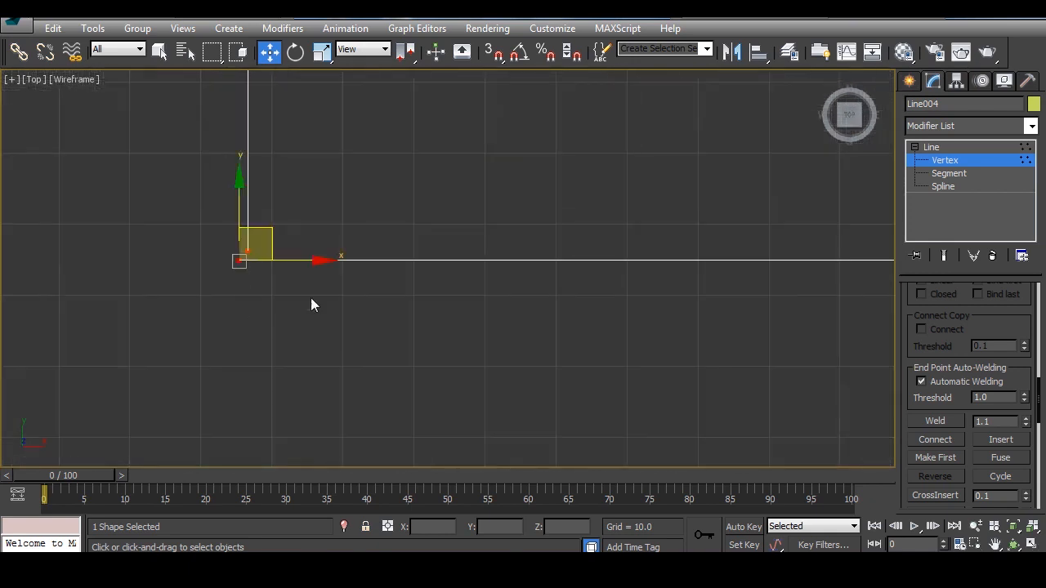
{"action": "scroll", "coordinate": [416, 264], "scroll_direction": "down", "scroll_amount": 7}
{"action": "scroll", "coordinate": [556, 249], "scroll_direction": "down", "scroll_amount": 5}
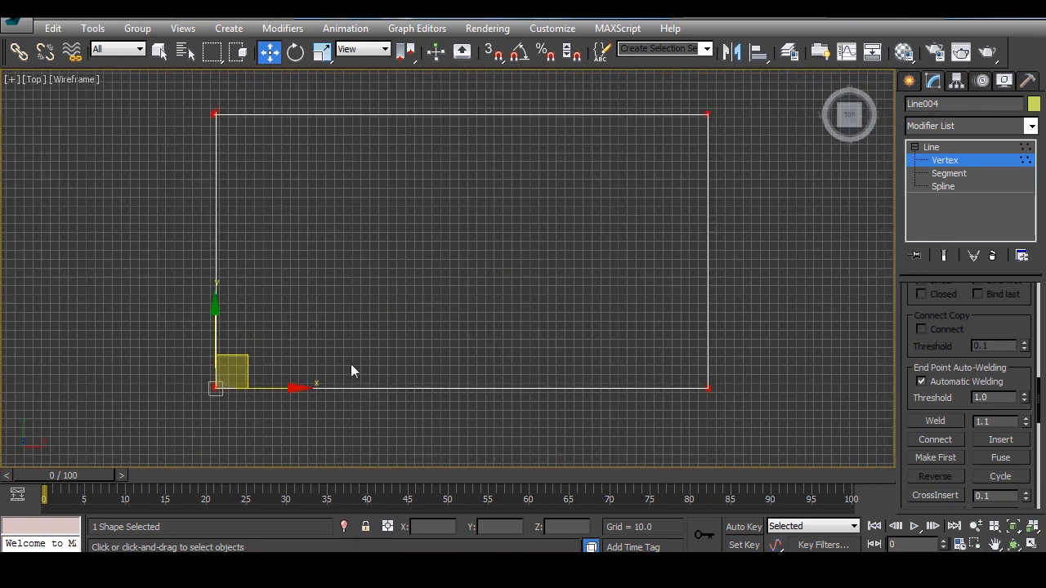
{"action": "middle_click_drag", "start_coordinate": [452, 297], "coordinate": [448, 311]}
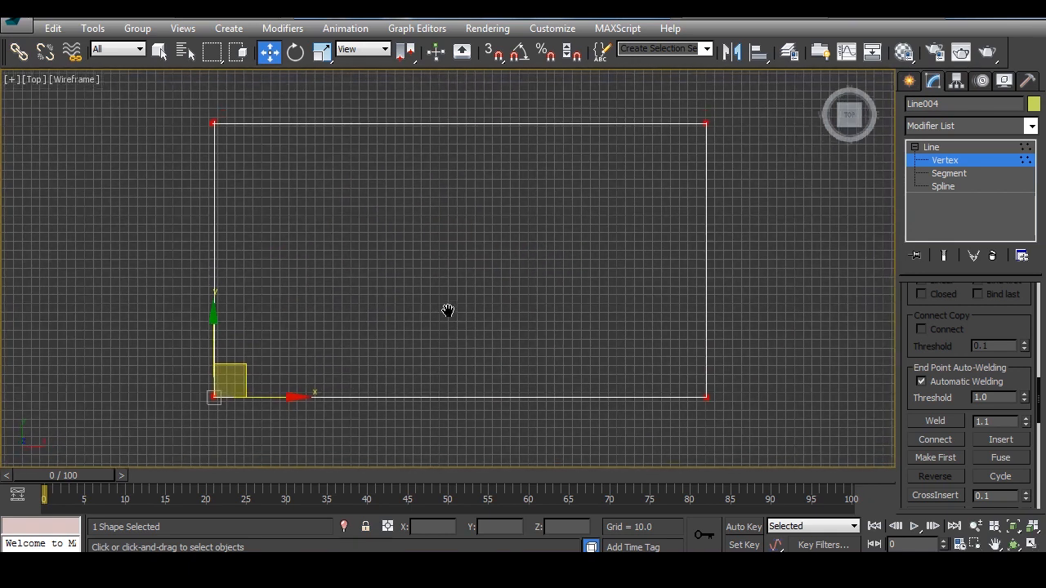
Weld the rectangle's corner vertices at the 1.1 threshold, weld again with the threshold at 11.1, and leave vertex editing
{"action": "left_click", "coordinate": [949, 421]}
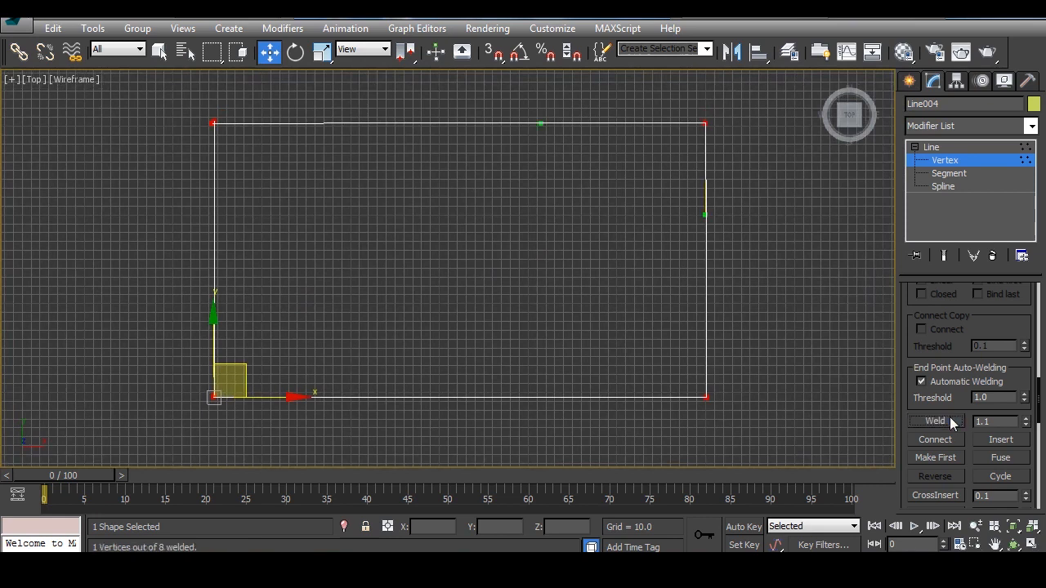
{"action": "left_click_drag", "start_coordinate": [1026, 420], "coordinate": [1027, 413]}
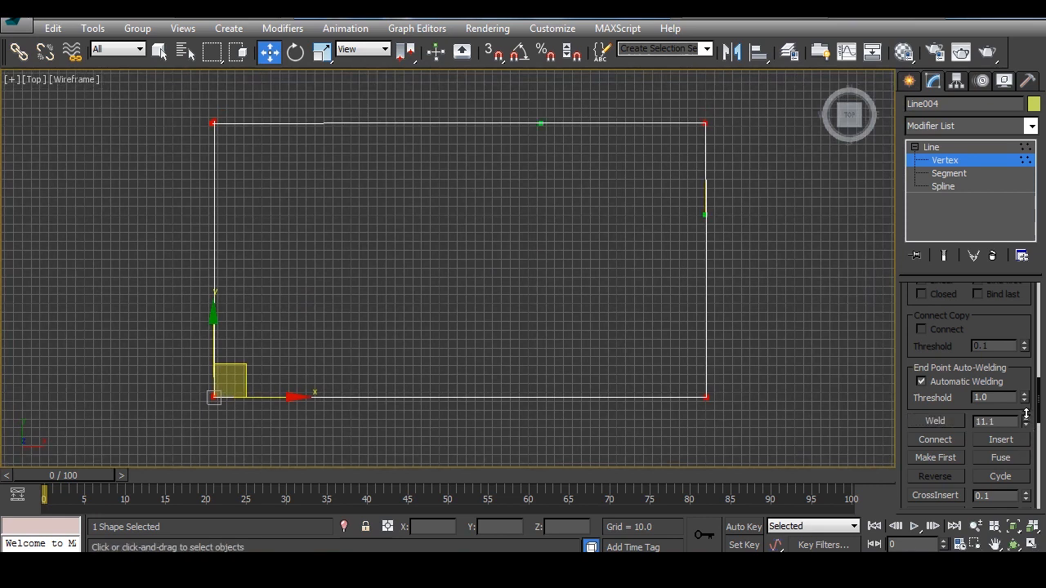
{"action": "left_click", "coordinate": [215, 123]}
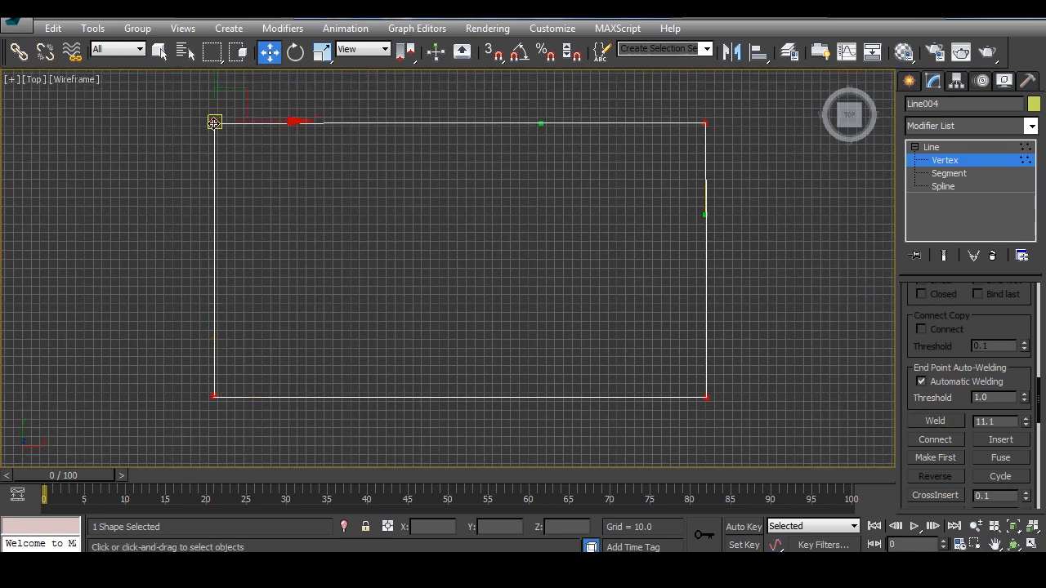
{"action": "left_click", "coordinate": [936, 420]}
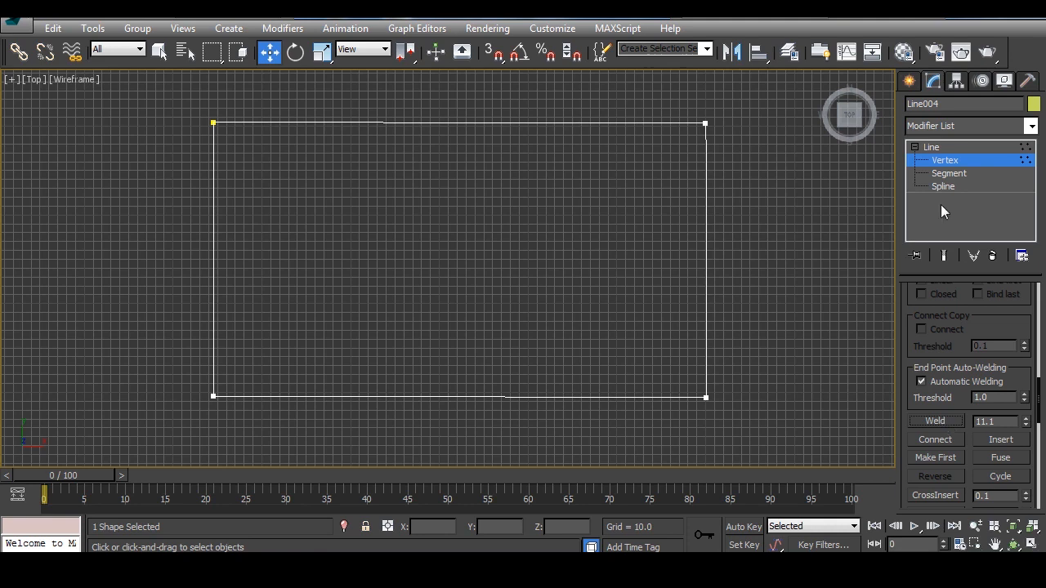
{"action": "left_click", "coordinate": [931, 161]}
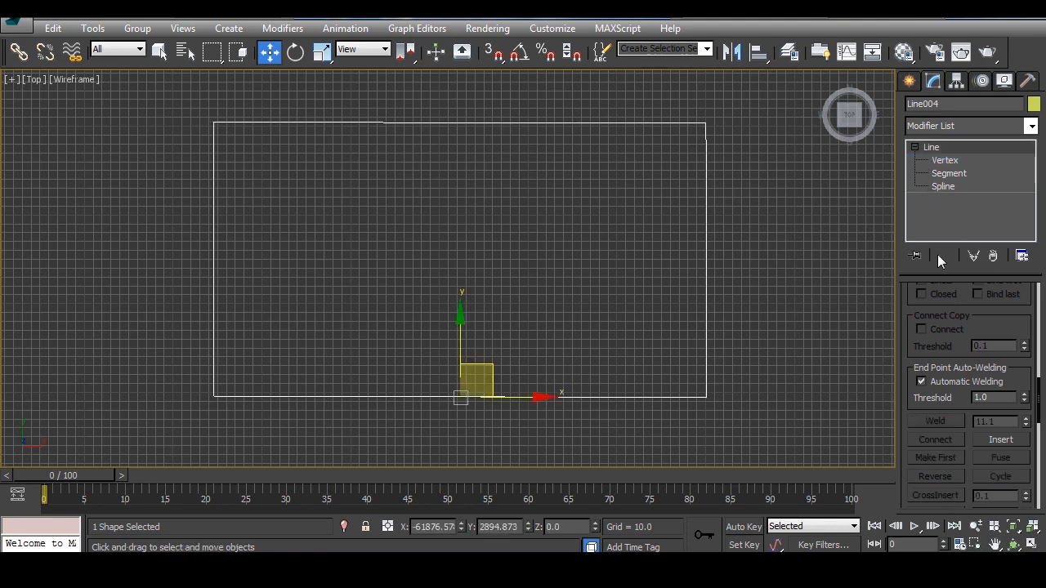
Add an Extrude modifier to the welded rectangle with an amount of 20.5 and view the solid in Perspective
{"action": "left_click", "coordinate": [943, 127]}
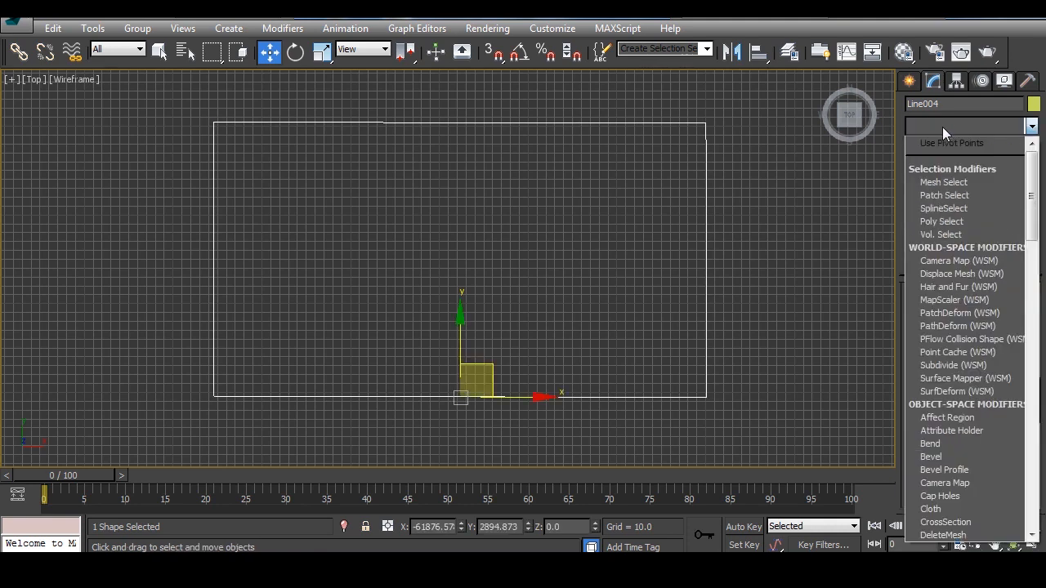
{"action": "key", "text": "e"}
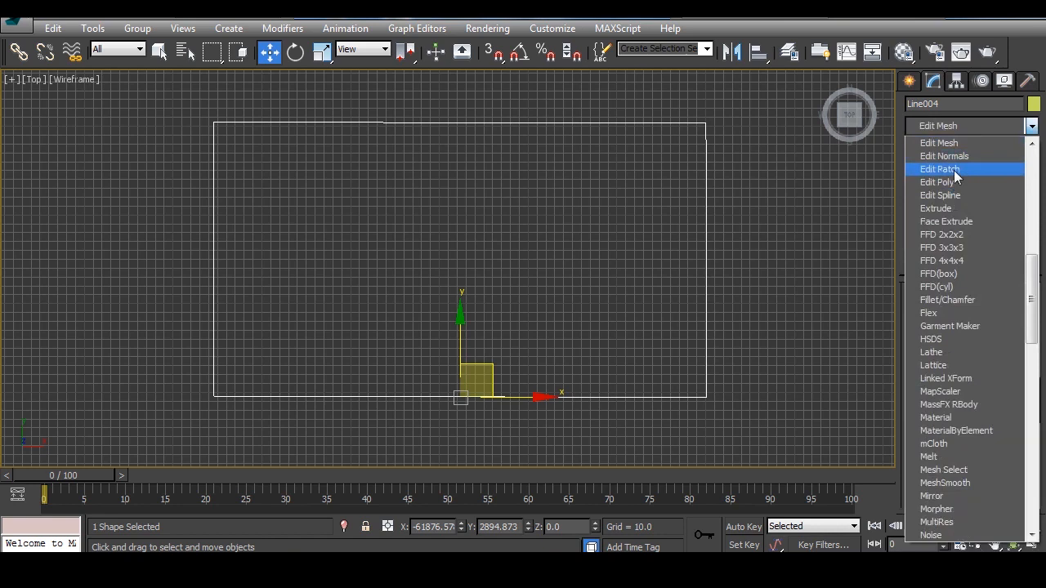
{"action": "left_click", "coordinate": [936, 208]}
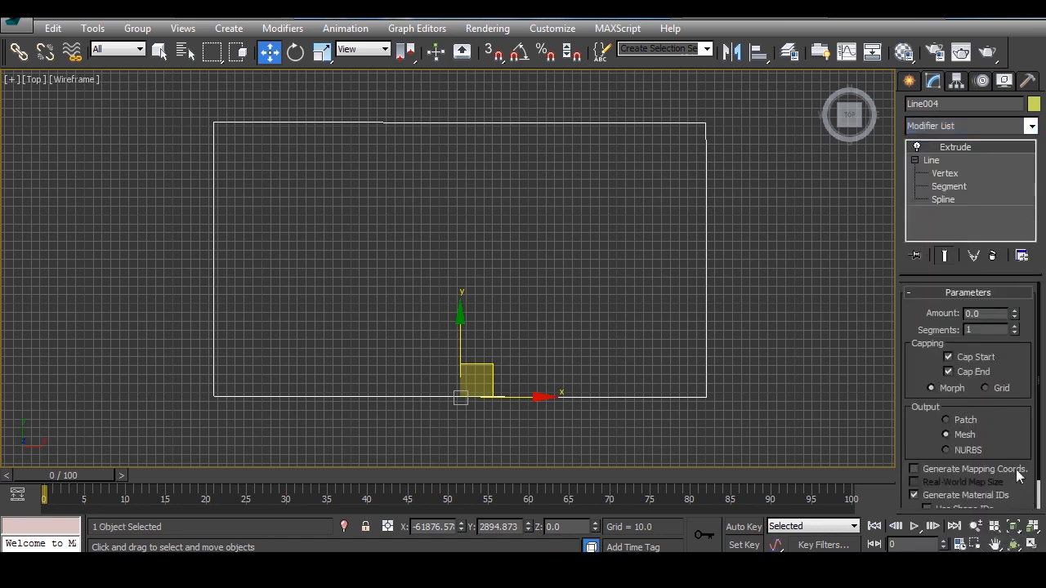
{"action": "left_click_drag", "start_coordinate": [1014, 317], "coordinate": [1015, 302]}
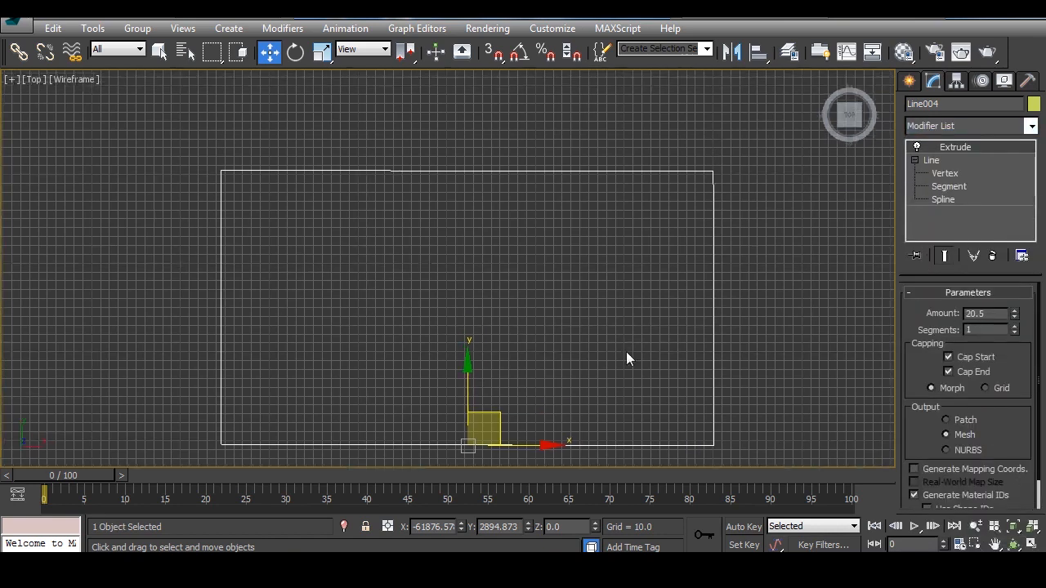
{"action": "key", "text": "alt+w"}
{"action": "scroll", "coordinate": [648, 391], "scroll_direction": "down", "scroll_amount": 10}
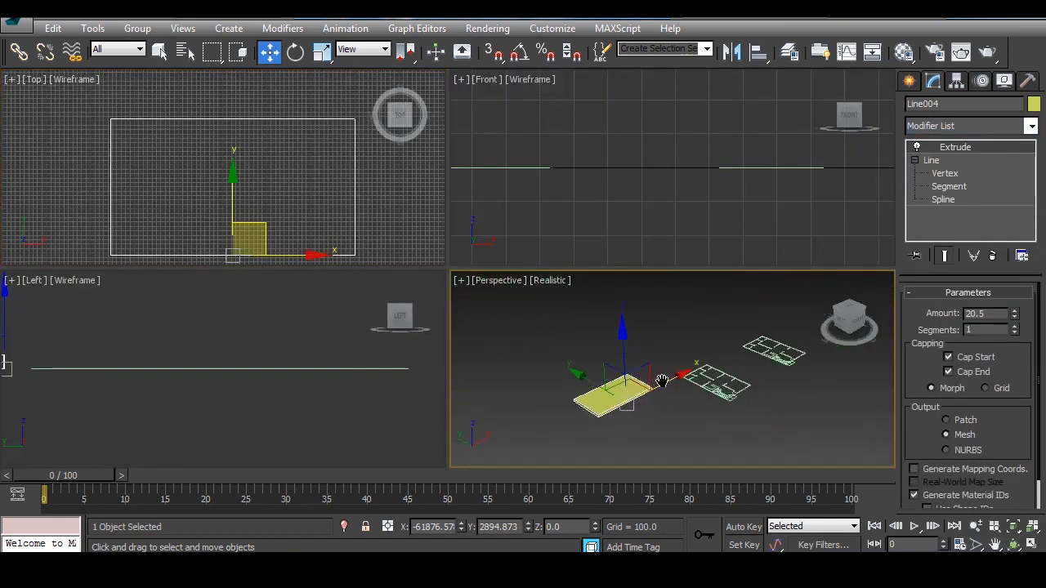
Delete the extruded test rectangle and maximize the Perspective view on the imported floor plans
{"action": "key", "text": "Delete"}
{"action": "scroll", "coordinate": [605, 394], "scroll_direction": "up", "scroll_amount": 8}
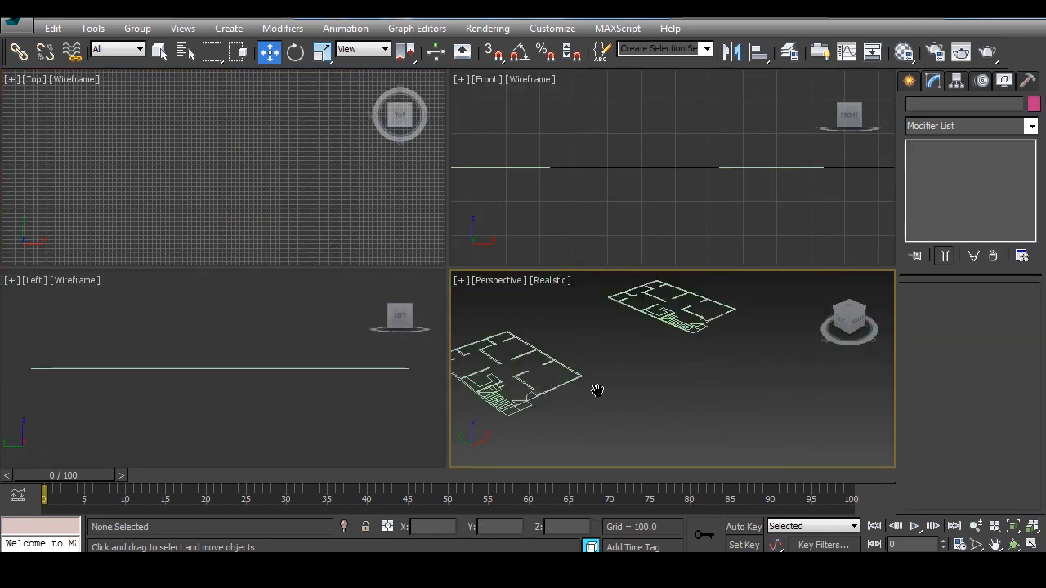
{"action": "key", "text": "alt+w"}
{"action": "middle_click_drag", "start_coordinate": [465, 341], "coordinate": [559, 345]}
Select all splines of the farther floor plan copy within the imported Layer:0 shape and delete them
{"action": "left_click", "coordinate": [442, 282]}
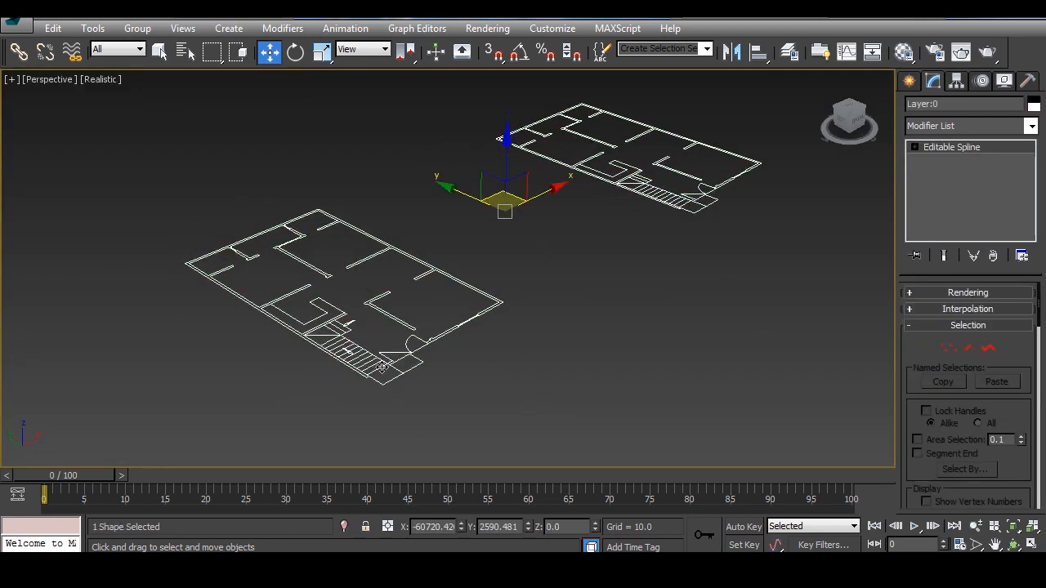
{"action": "left_click", "coordinate": [988, 348]}
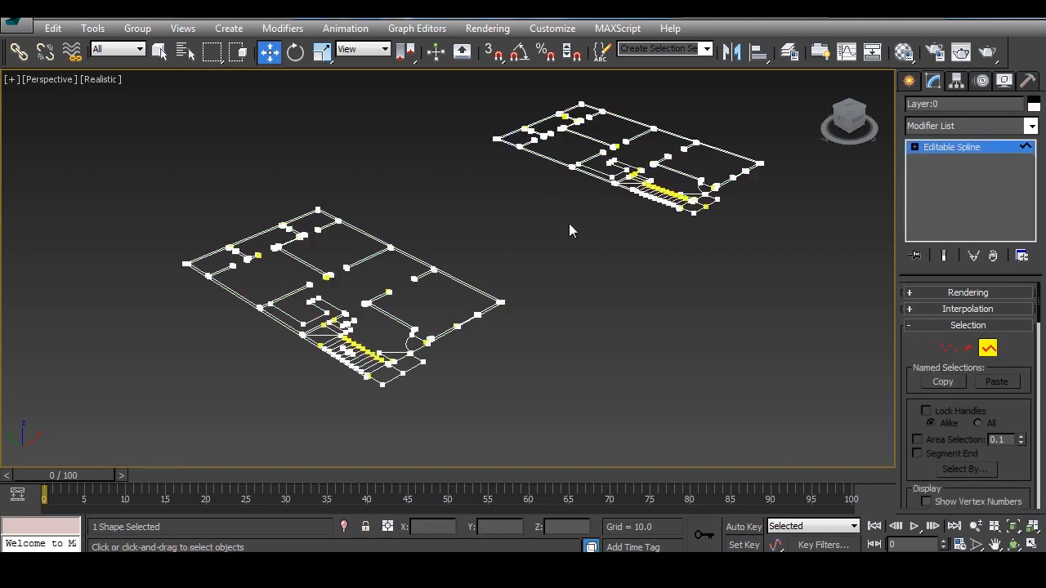
{"action": "scroll", "coordinate": [569, 229], "scroll_direction": "down", "scroll_amount": 5}
{"action": "left_click_drag", "start_coordinate": [477, 136], "coordinate": [655, 276]}
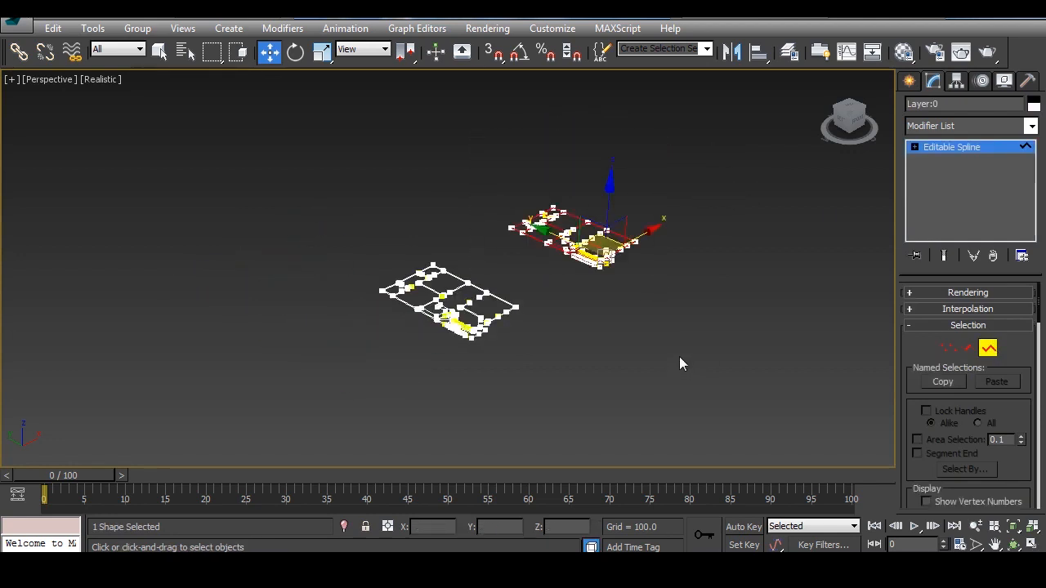
{"action": "key", "text": "Delete"}
Select the splines joined to a stair tread in the remaining floor plan and examine how its lines connect
{"action": "middle_click_drag", "start_coordinate": [553, 350], "coordinate": [710, 278]}
{"action": "scroll", "coordinate": [710, 280], "scroll_direction": "up", "scroll_amount": 5}
{"action": "middle_click_drag", "start_coordinate": [586, 244], "coordinate": [642, 404]}
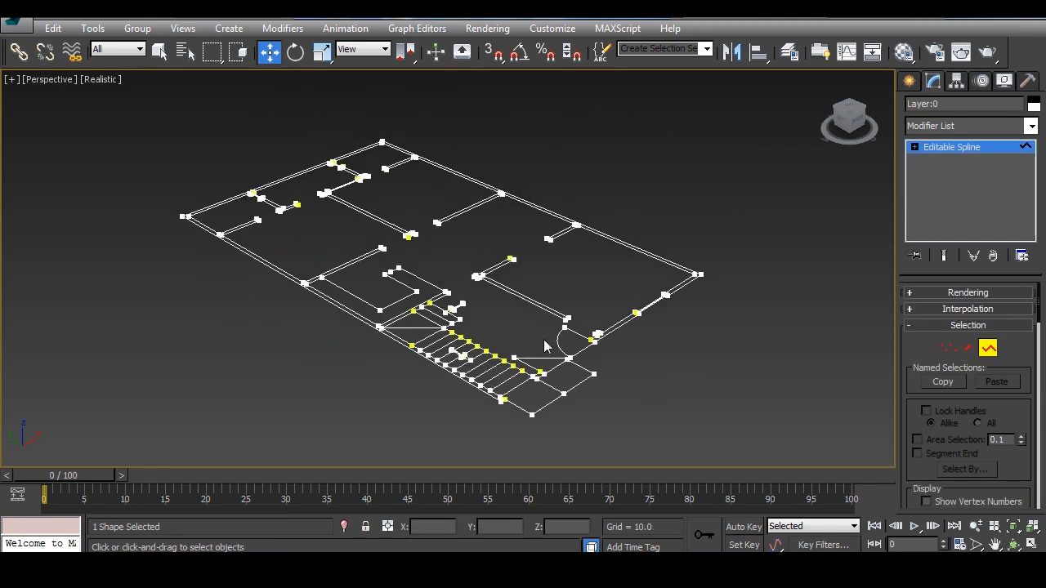
{"action": "middle_click_drag", "start_coordinate": [521, 349], "coordinate": [517, 348]}
{"action": "scroll", "coordinate": [517, 348], "scroll_direction": "up", "scroll_amount": 2}
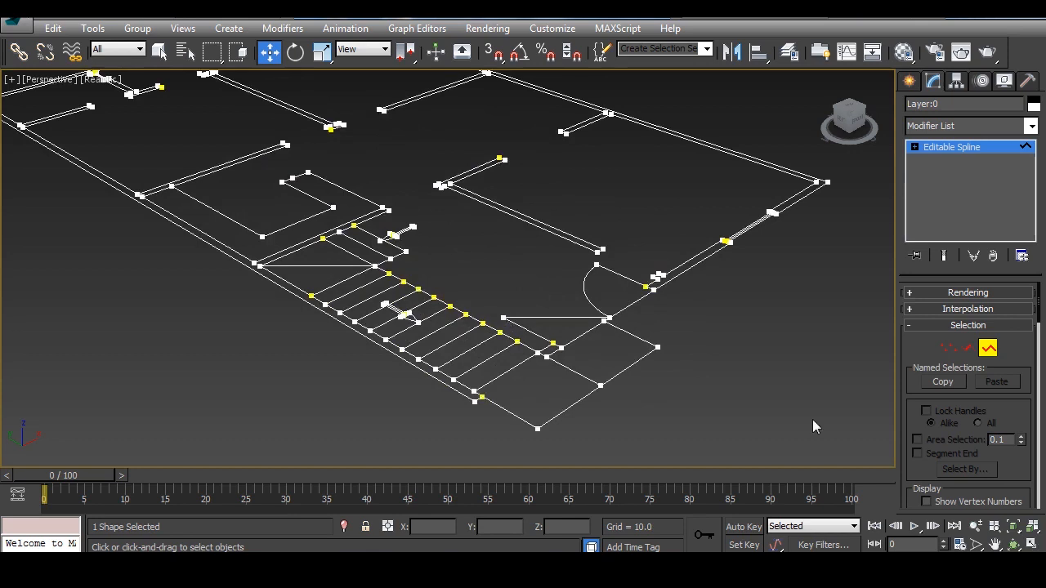
{"action": "left_click", "coordinate": [447, 320]}
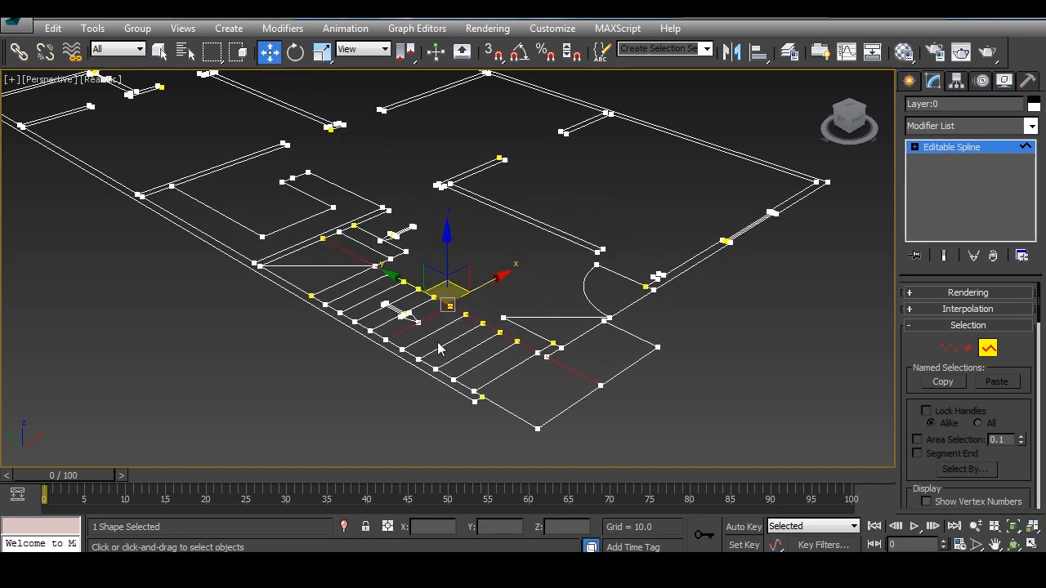
{"action": "scroll", "coordinate": [572, 394], "scroll_direction": "up", "scroll_amount": 3}
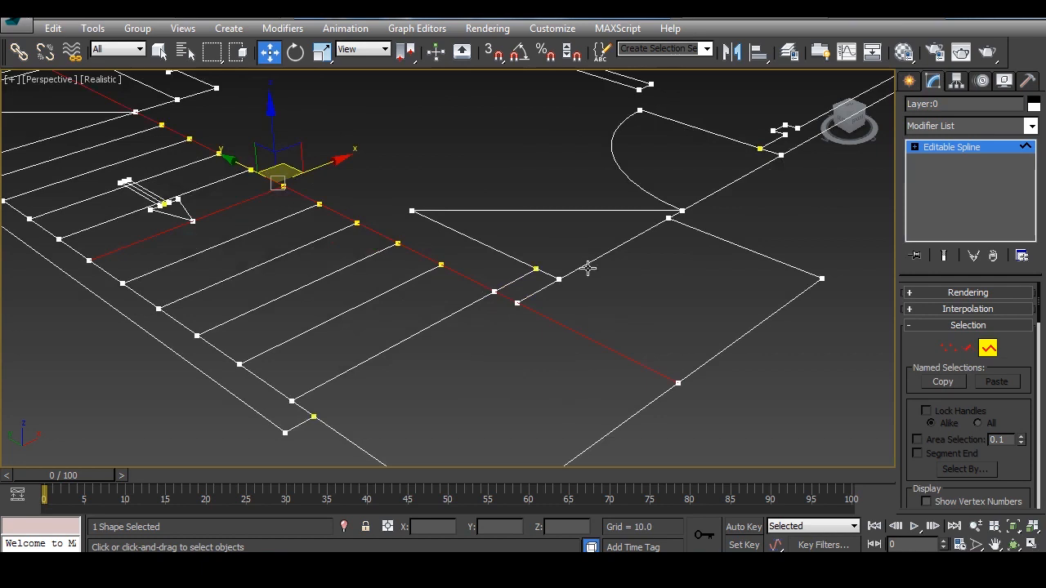
{"action": "key", "text": "z"}
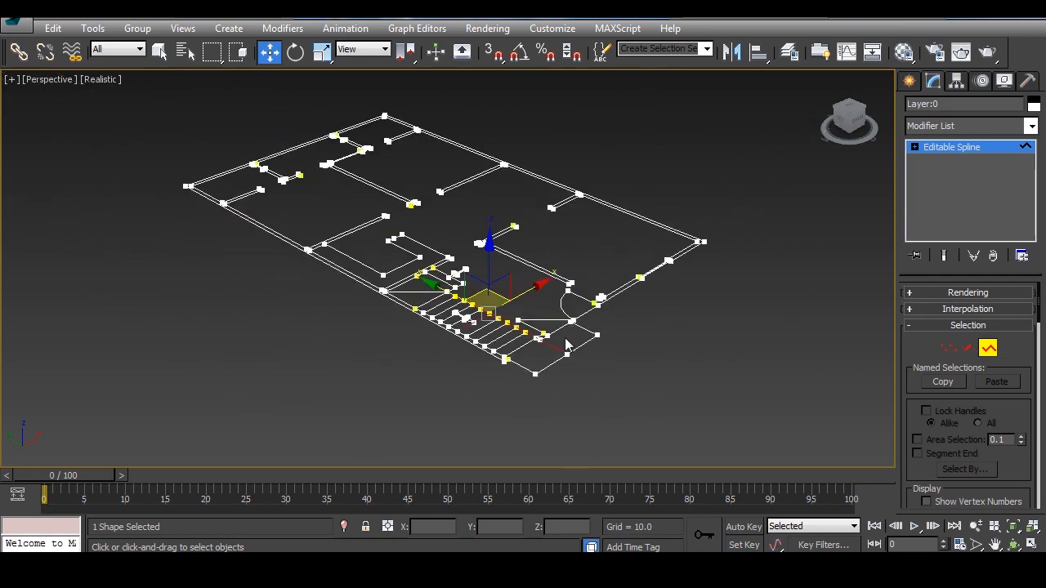
{"action": "middle_click_drag", "start_coordinate": [600, 370], "coordinate": [505, 363], "text": "alt"}
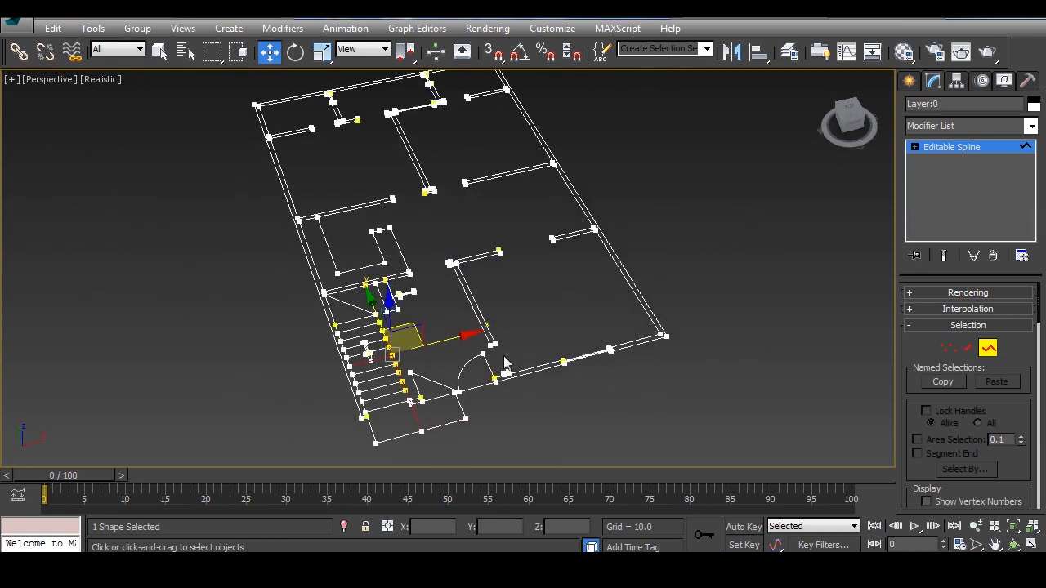
Select the window lines in the floor plan's front wall and examine how they connect
{"action": "scroll", "coordinate": [651, 377], "scroll_direction": "up", "scroll_amount": 5}
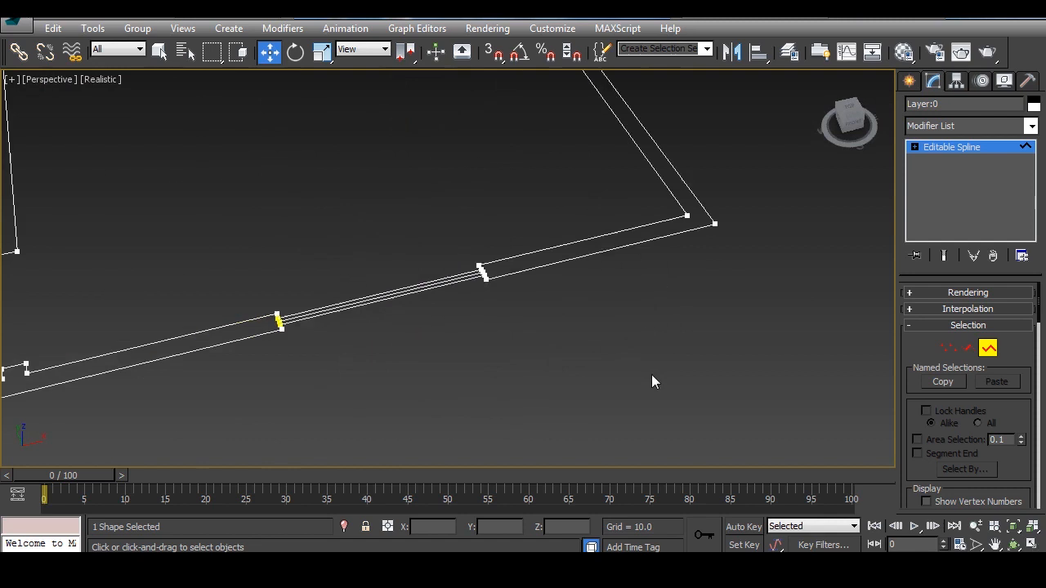
{"action": "left_click", "coordinate": [407, 291]}
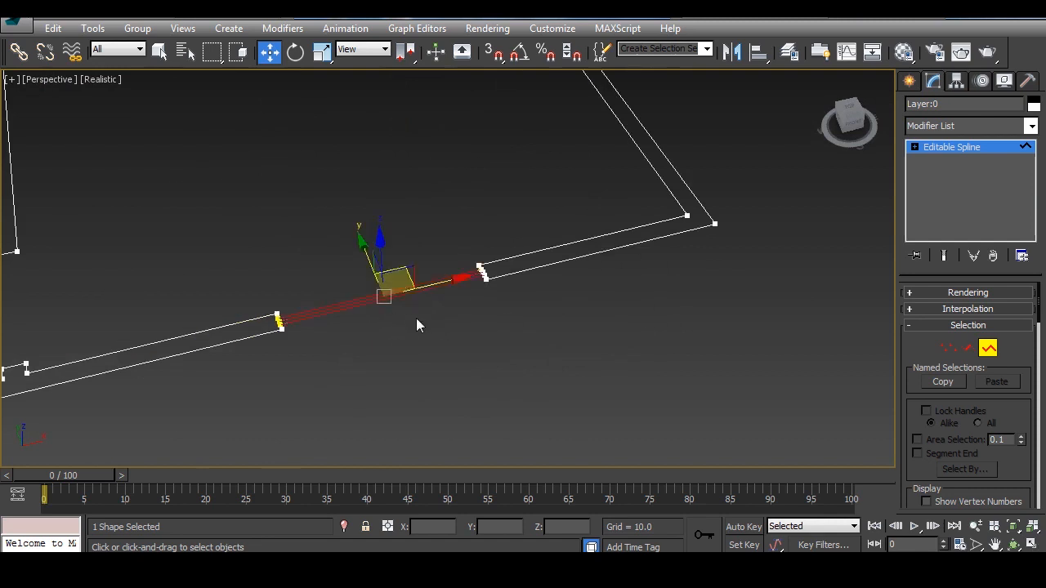
{"action": "scroll", "coordinate": [405, 327], "scroll_direction": "down", "scroll_amount": 8}
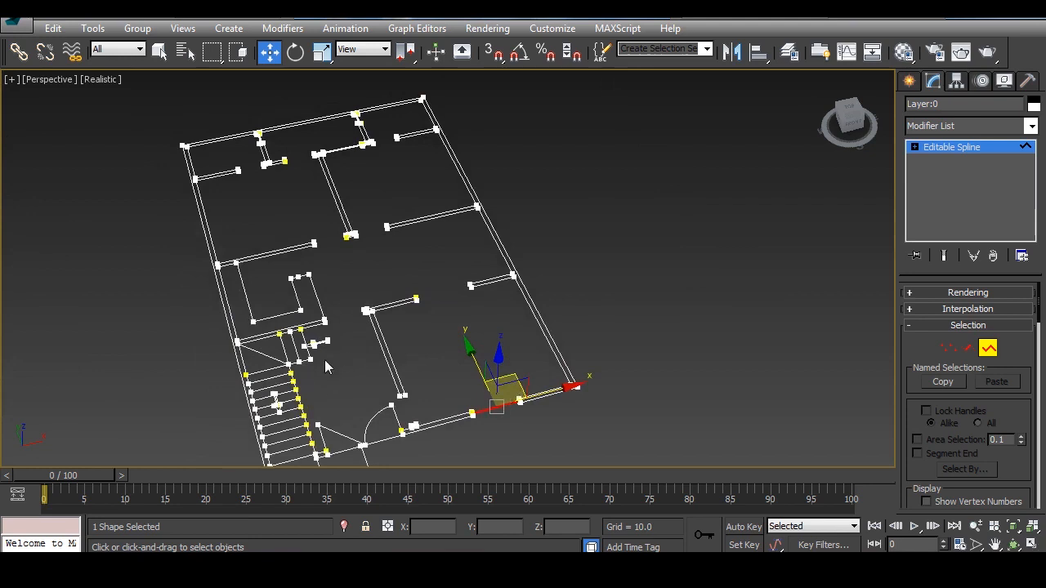
Try deleting the joined stair and entrance step splines from the floor plan, undo it, and examine the neighbouring lines
{"action": "left_click", "coordinate": [309, 391]}
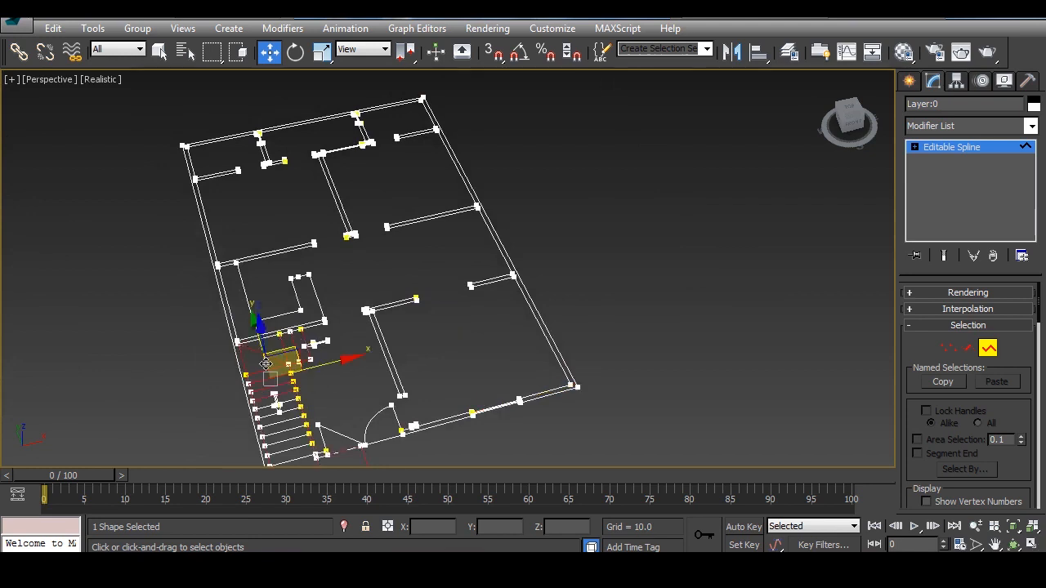
{"action": "left_click", "coordinate": [345, 402]}
{"action": "middle_click_drag", "start_coordinate": [329, 402], "coordinate": [354, 359]}
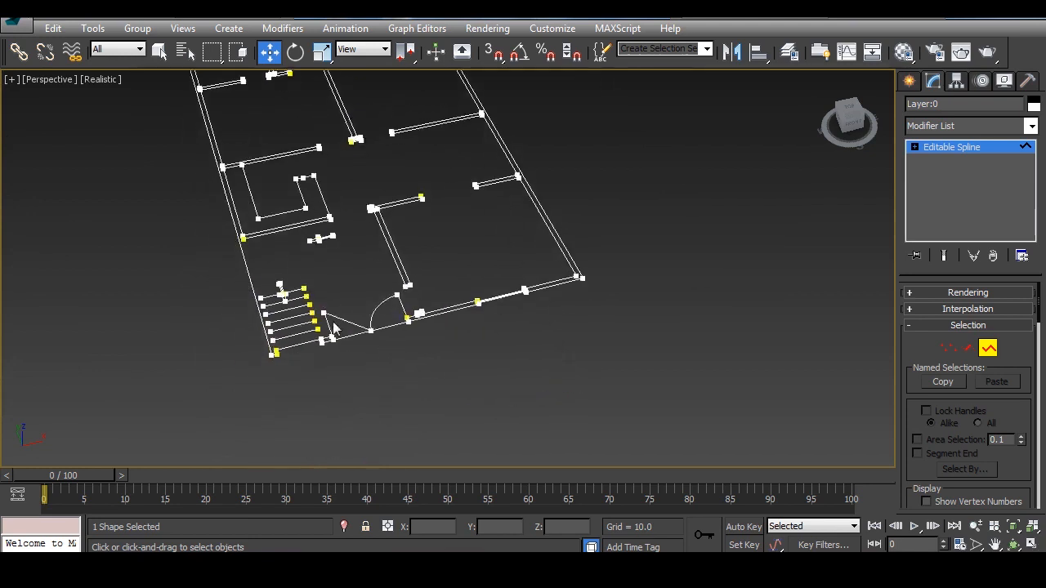
{"action": "left_click", "coordinate": [334, 370]}
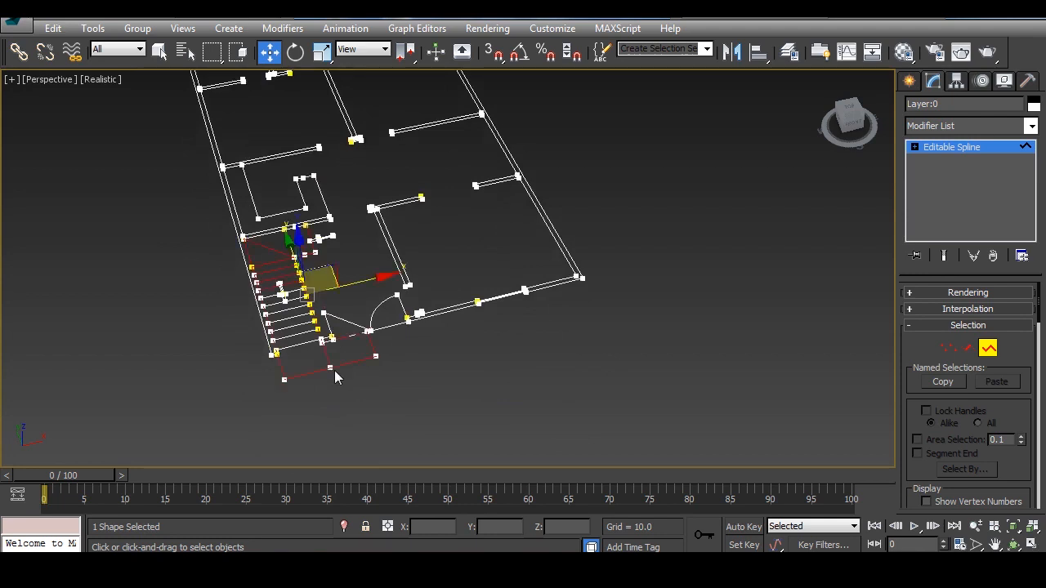
{"action": "middle_click_drag", "start_coordinate": [340, 373], "coordinate": [367, 399]}
{"action": "scroll", "coordinate": [370, 405], "scroll_direction": "up", "scroll_amount": 5}
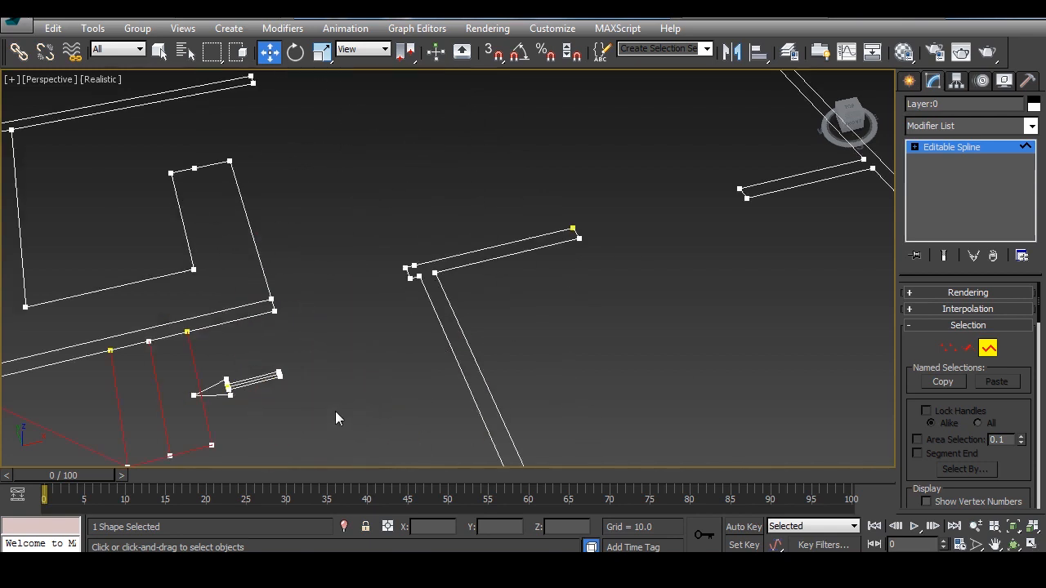
{"action": "scroll", "coordinate": [276, 393], "scroll_direction": "down", "scroll_amount": 6}
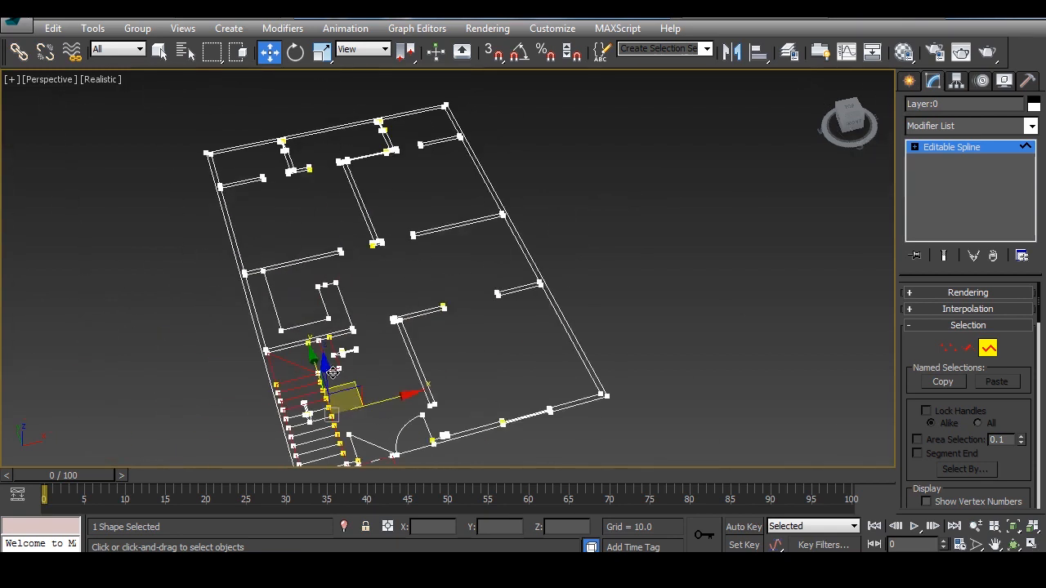
{"action": "scroll", "coordinate": [276, 393], "scroll_direction": "up", "scroll_amount": 2}
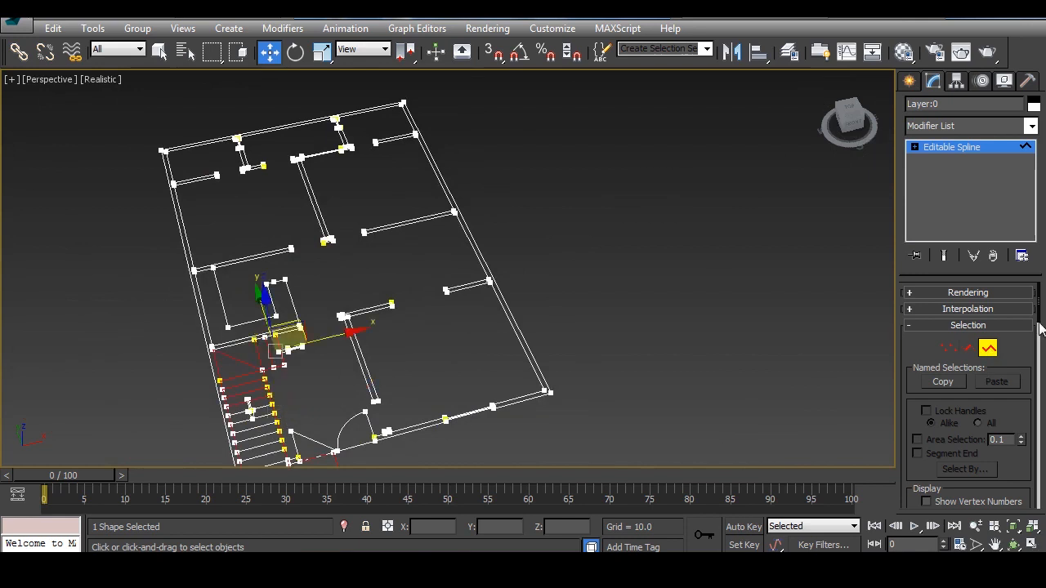
Leave spline editing and clone the whole floor plan shape beside the original as one copy named Layer:001
{"action": "left_click", "coordinate": [988, 349]}
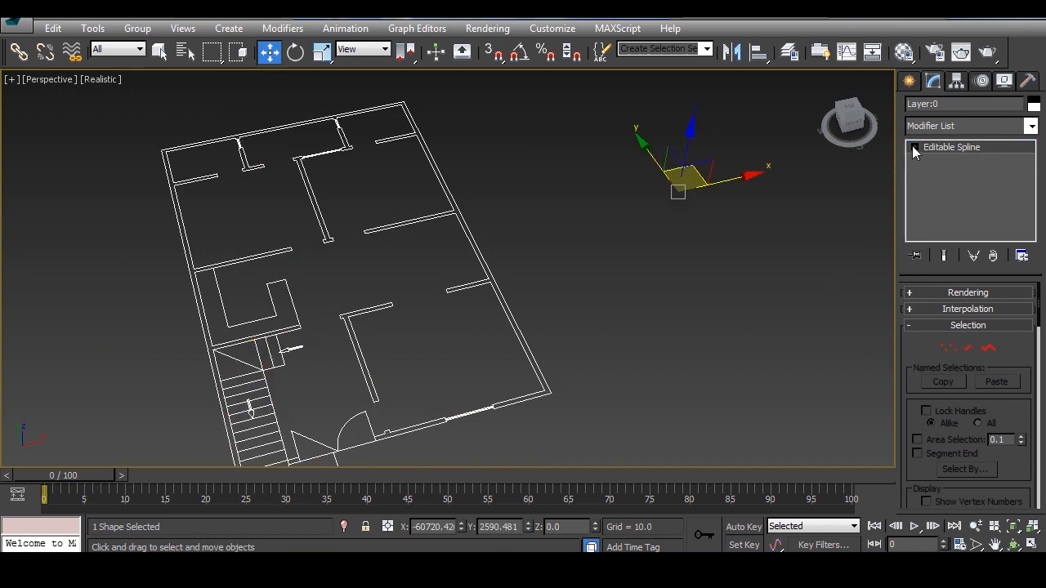
{"action": "middle_click_drag", "start_coordinate": [605, 264], "coordinate": [560, 332]}
{"action": "scroll", "coordinate": [561, 332], "scroll_direction": "down", "scroll_amount": 3}
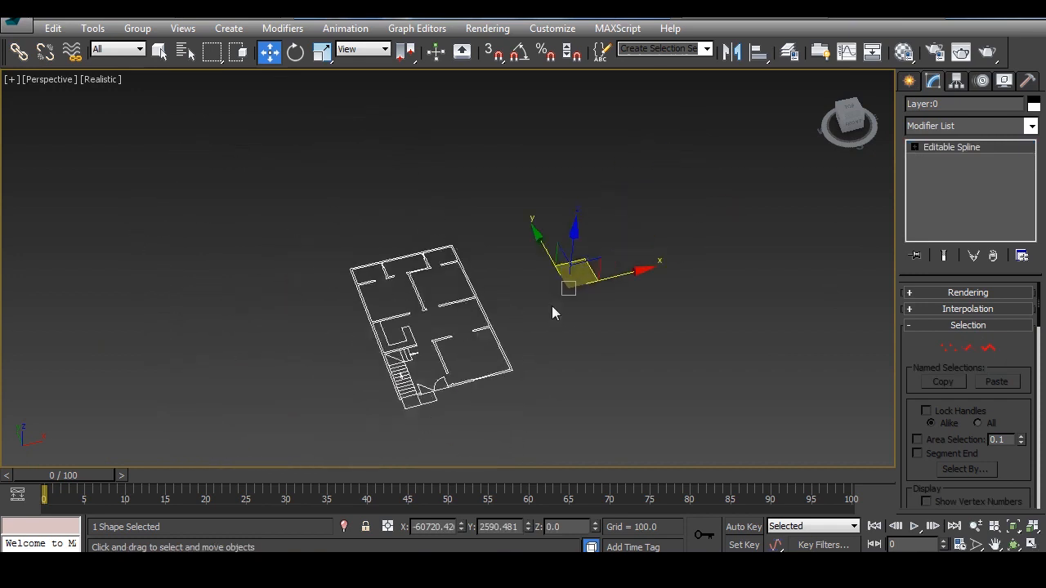
{"action": "left_click_drag", "start_coordinate": [551, 306], "coordinate": [755, 239], "text": "shift"}
{"action": "left_click", "coordinate": [552, 354]}
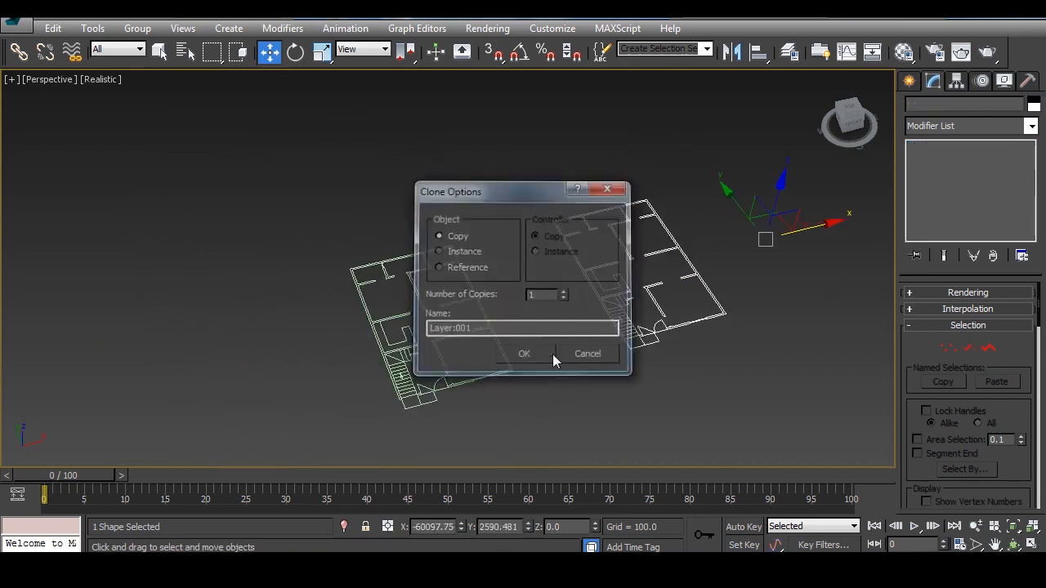
Delete the joined stair and entrance step splines from the copied floor plan
{"action": "key", "text": "z"}
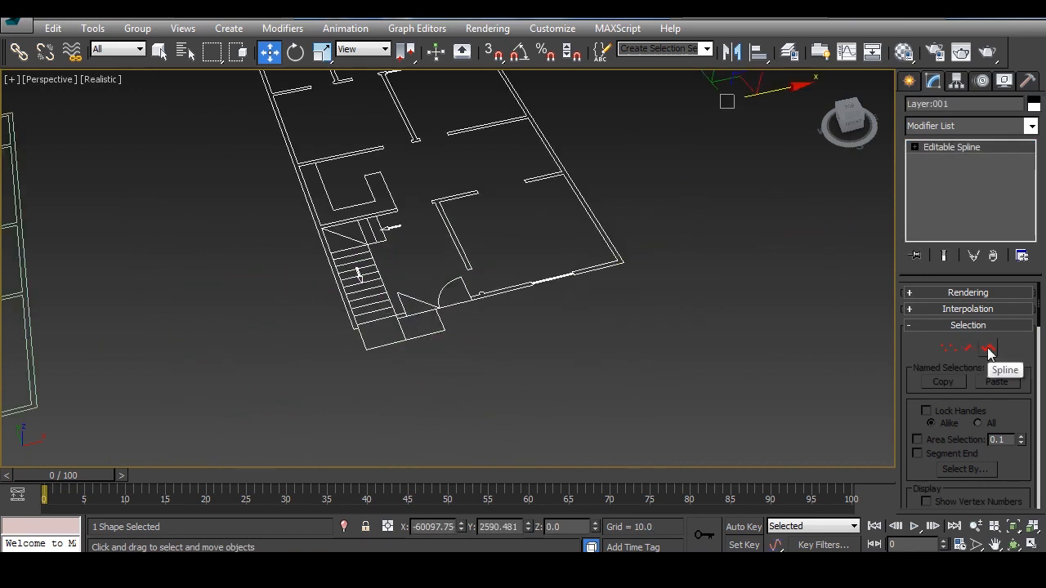
{"action": "left_click", "coordinate": [987, 348]}
{"action": "middle_click_drag", "start_coordinate": [426, 357], "coordinate": [435, 422]}
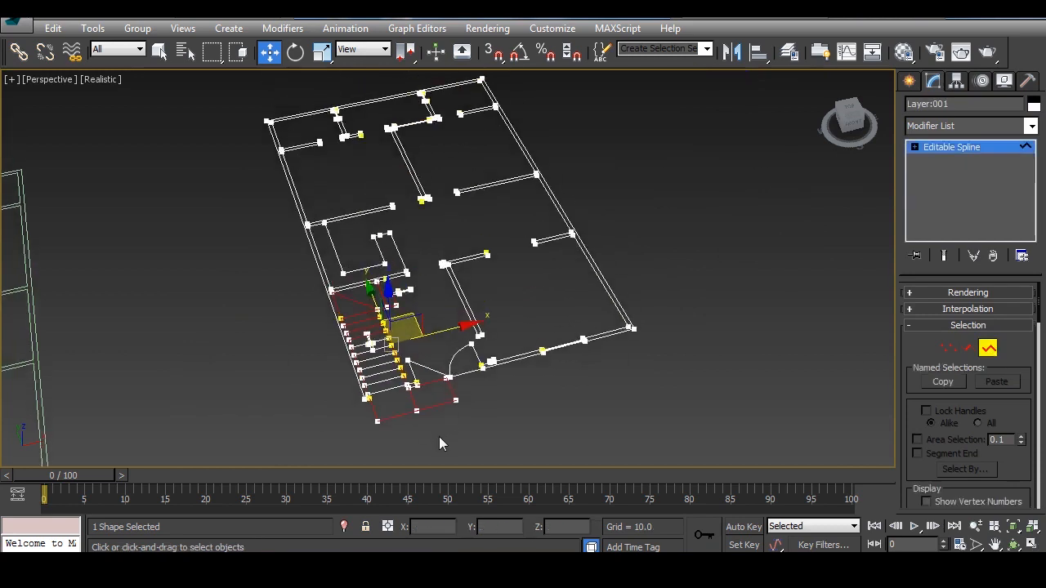
{"action": "key", "text": "Delete"}
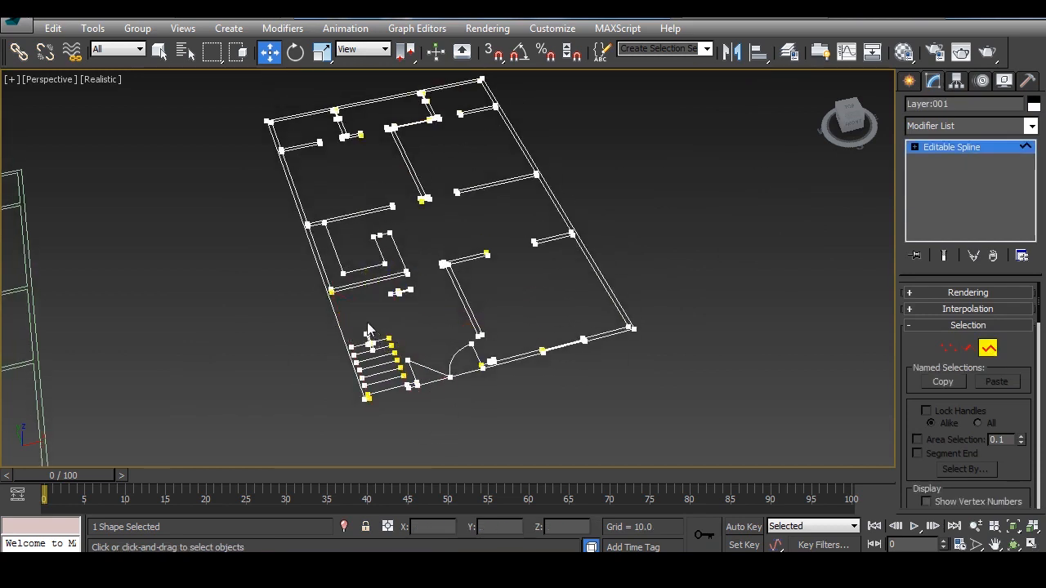
{"action": "left_click_drag", "start_coordinate": [449, 404], "coordinate": [460, 400]}
{"action": "key", "text": "Delete"}
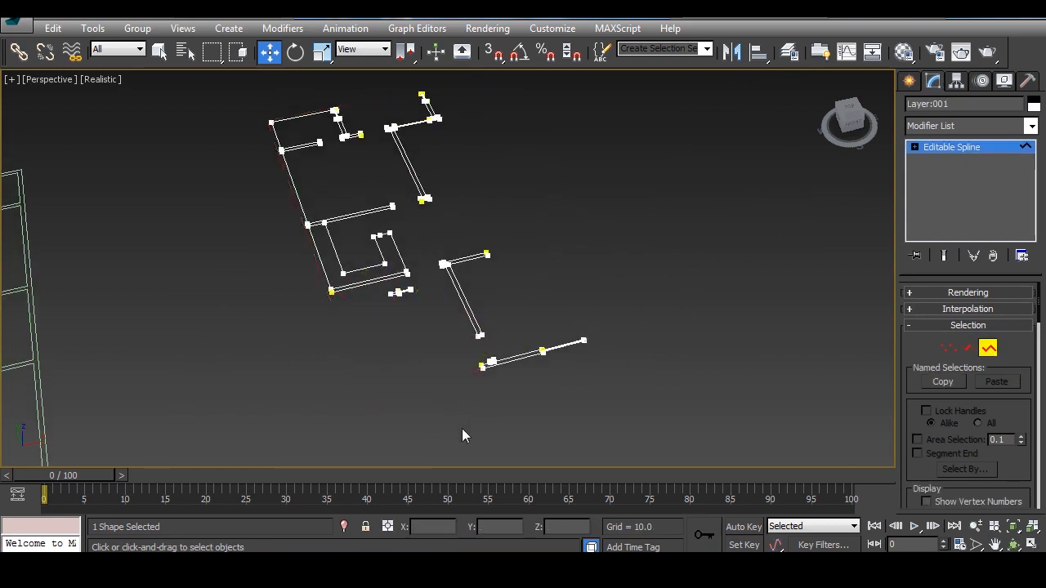
{"action": "key", "text": "ctrl+z"}
{"action": "key", "text": "ctrl+z"}
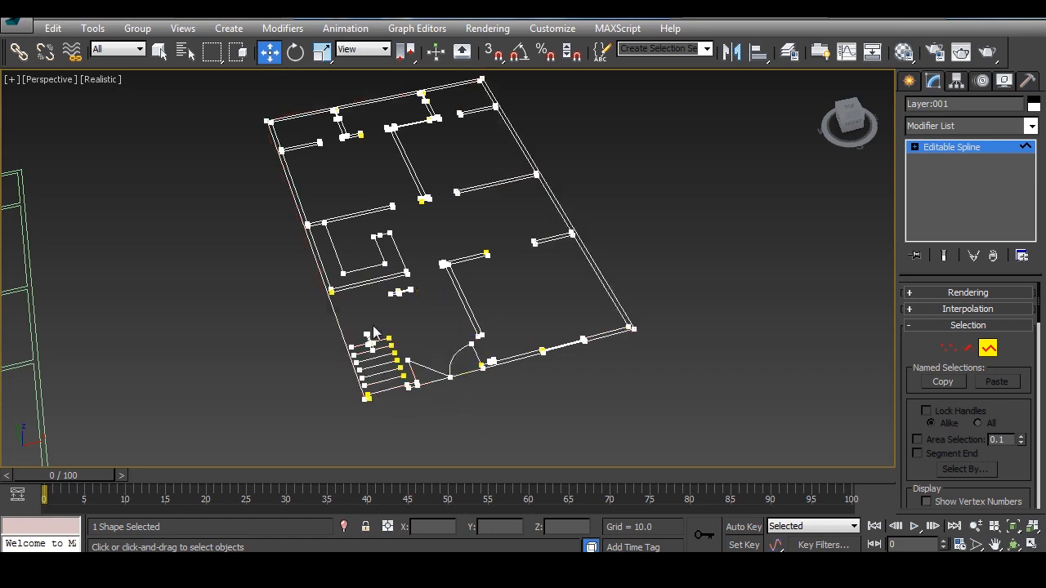
Delete the remaining stair treads and the small direction arrows from the copied floor plan
{"action": "left_click_drag", "start_coordinate": [371, 323], "coordinate": [406, 403]}
{"action": "key", "text": "Delete"}
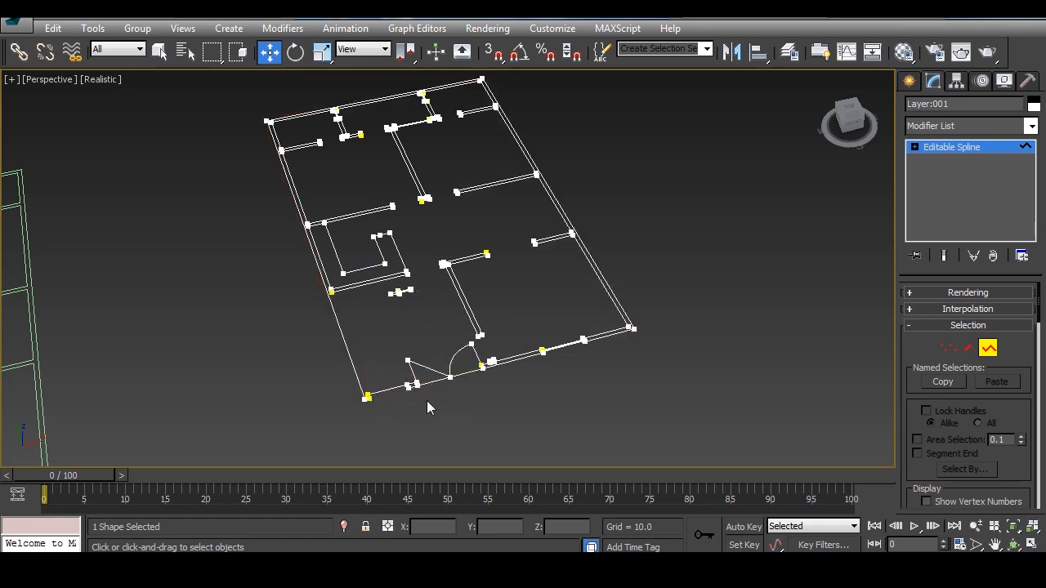
{"action": "scroll", "coordinate": [437, 409], "scroll_direction": "up", "scroll_amount": 3}
{"action": "middle_click_drag", "start_coordinate": [398, 303], "coordinate": [414, 369]}
{"action": "left_click_drag", "start_coordinate": [378, 340], "coordinate": [427, 276]}
{"action": "key", "text": "Delete"}
Delete the extra vertex on the inner front wall line beside the entrance door in the copied plan
{"action": "middle_click_drag", "start_coordinate": [456, 383], "coordinate": [444, 327]}
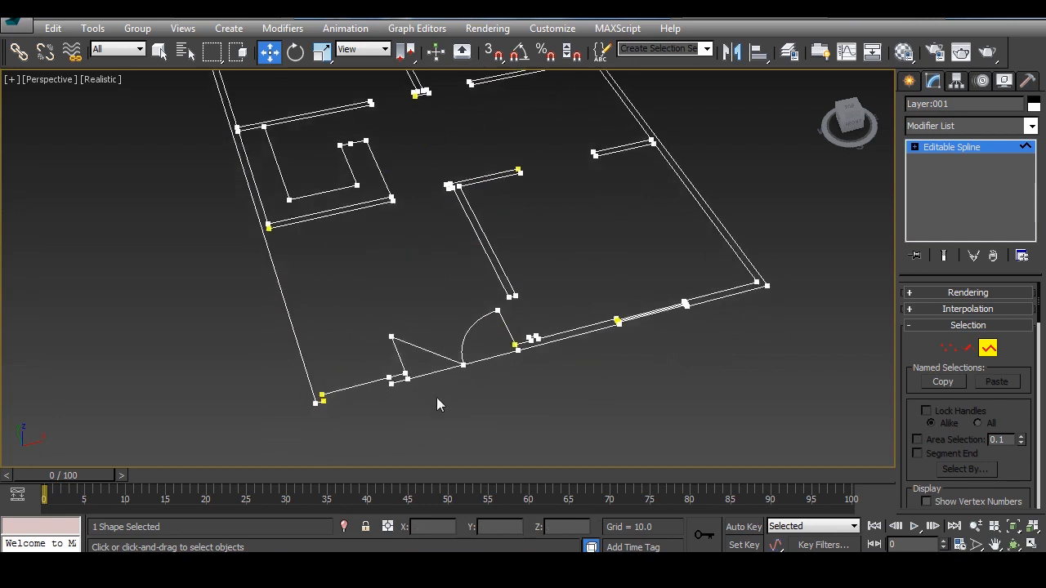
{"action": "scroll", "coordinate": [411, 392], "scroll_direction": "up", "scroll_amount": 6}
{"action": "middle_click_drag", "start_coordinate": [413, 399], "coordinate": [395, 347]}
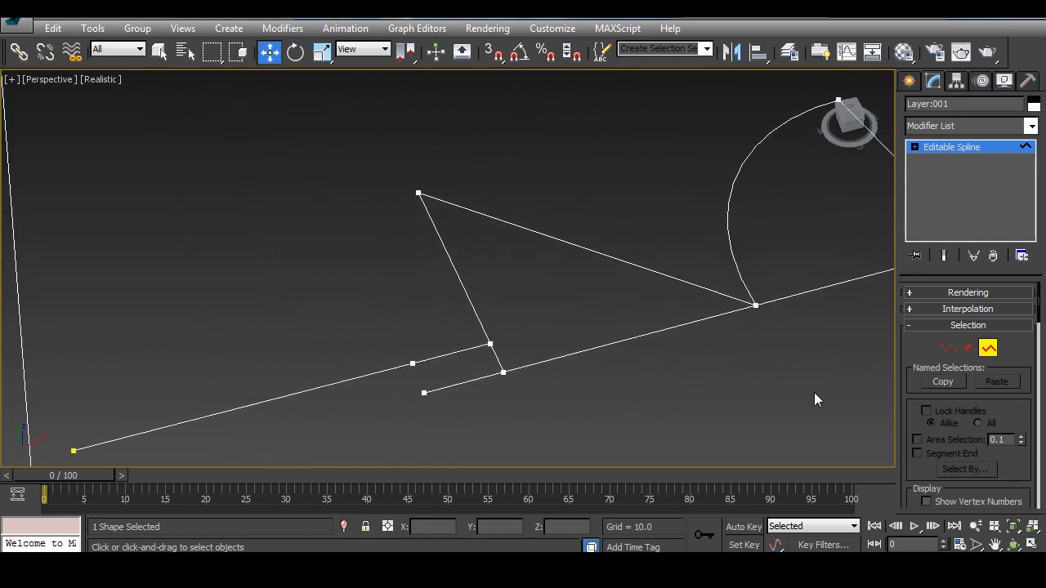
{"action": "left_click", "coordinate": [949, 348]}
{"action": "middle_click_drag", "start_coordinate": [552, 401], "coordinate": [672, 308]}
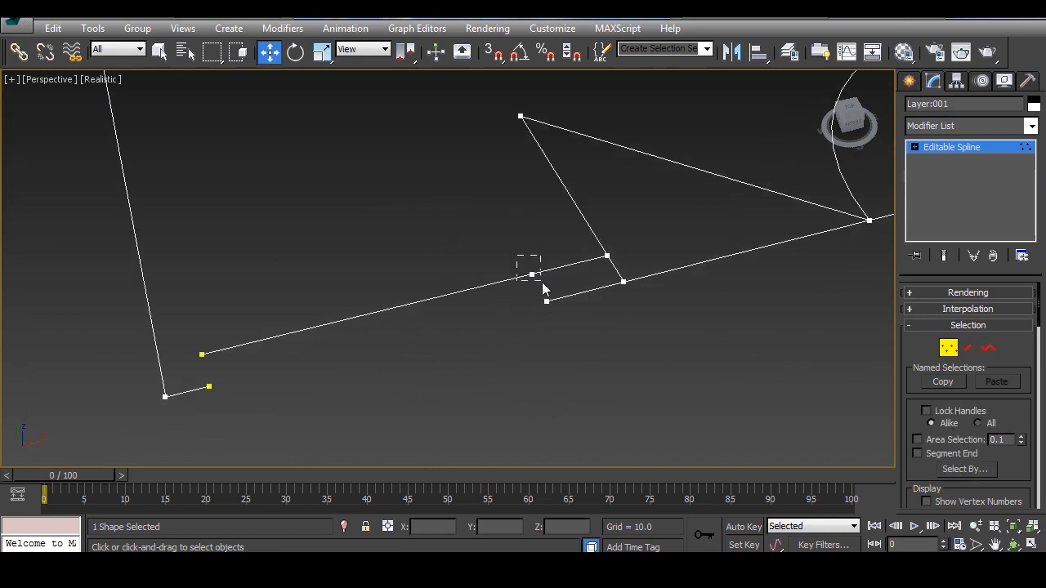
{"action": "left_click", "coordinate": [531, 273]}
{"action": "key", "text": "Delete"}
{"action": "middle_click_drag", "start_coordinate": [422, 387], "coordinate": [427, 384]}
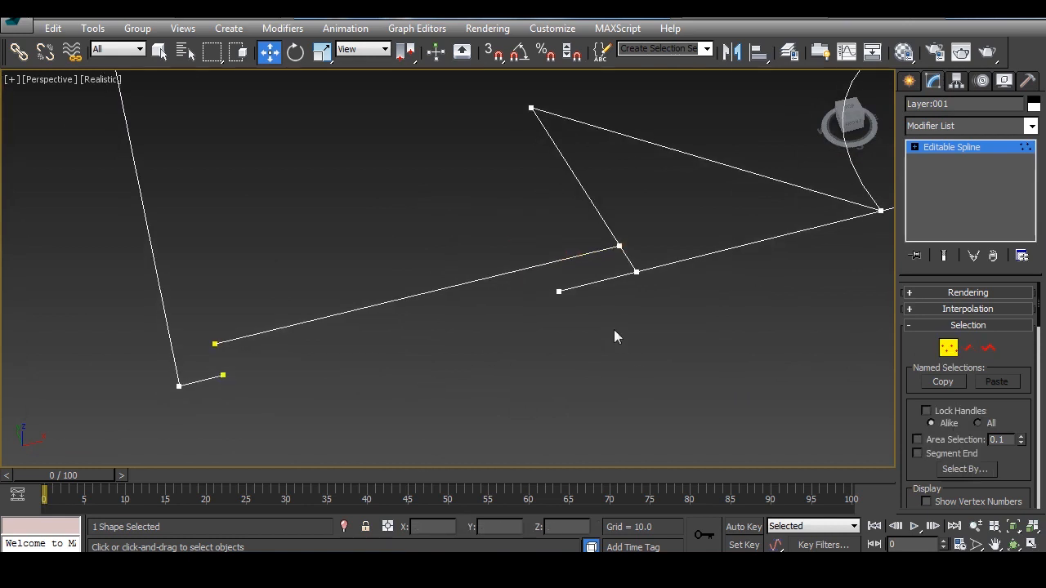
Try moving the outer front wall line's loose end vertex along X onto the door-side corner, and move it back
{"action": "middle_click_drag", "start_coordinate": [614, 331], "coordinate": [563, 349]}
{"action": "left_click", "coordinate": [447, 329]}
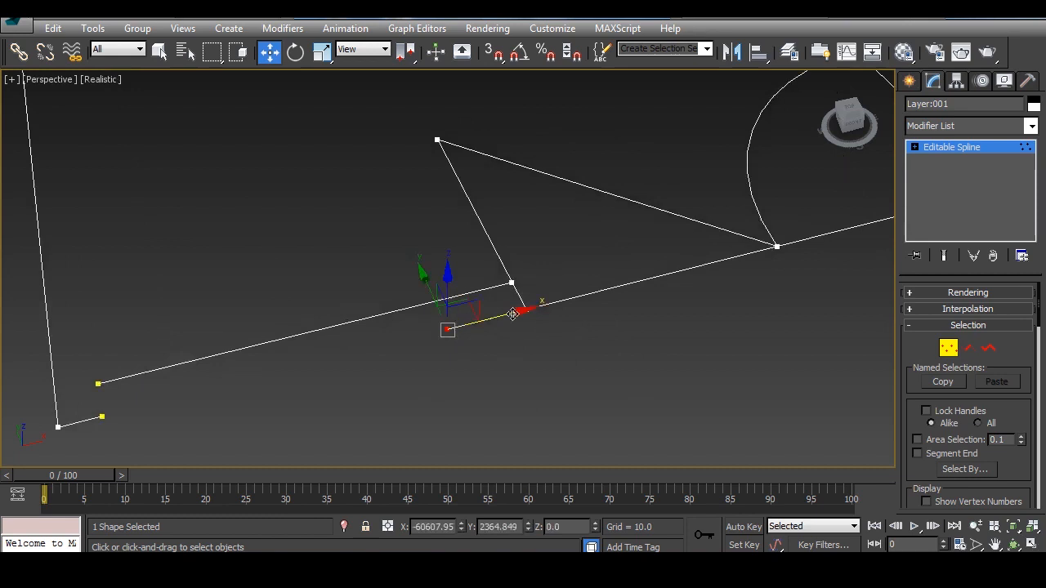
{"action": "left_click_drag", "start_coordinate": [595, 299], "coordinate": [596, 300]}
{"action": "middle_click_drag", "start_coordinate": [563, 354], "coordinate": [517, 343]}
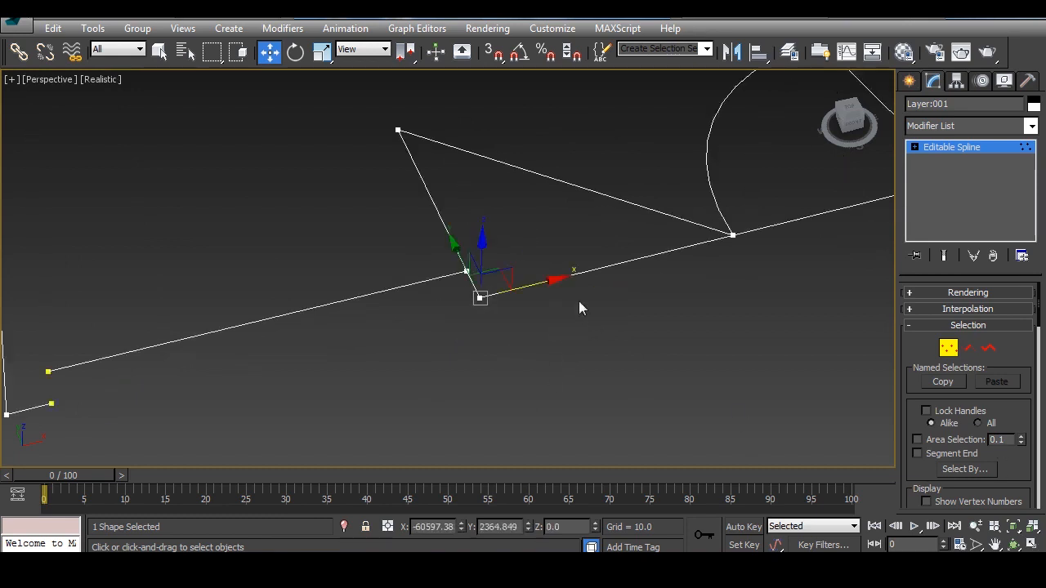
{"action": "left_click_drag", "start_coordinate": [551, 280], "coordinate": [467, 301]}
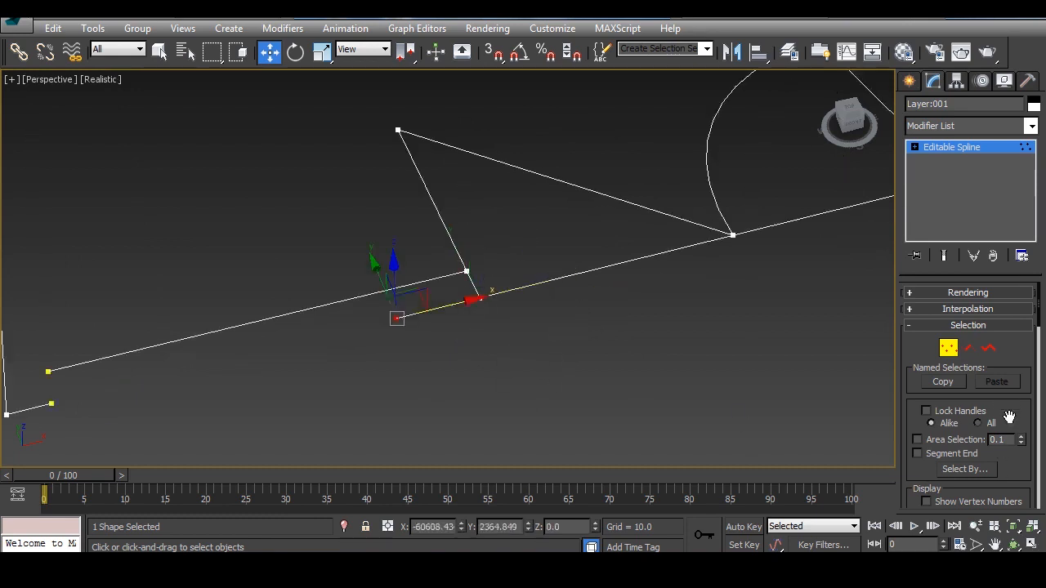
Set the automatic end-point welding threshold to 9.0 and move the loose wall end vertex along X onto the door-side corner
{"action": "scroll", "coordinate": [1011, 417], "scroll_direction": "down", "scroll_amount": 3}
{"action": "scroll", "coordinate": [1014, 441], "scroll_direction": "down", "scroll_amount": 8}
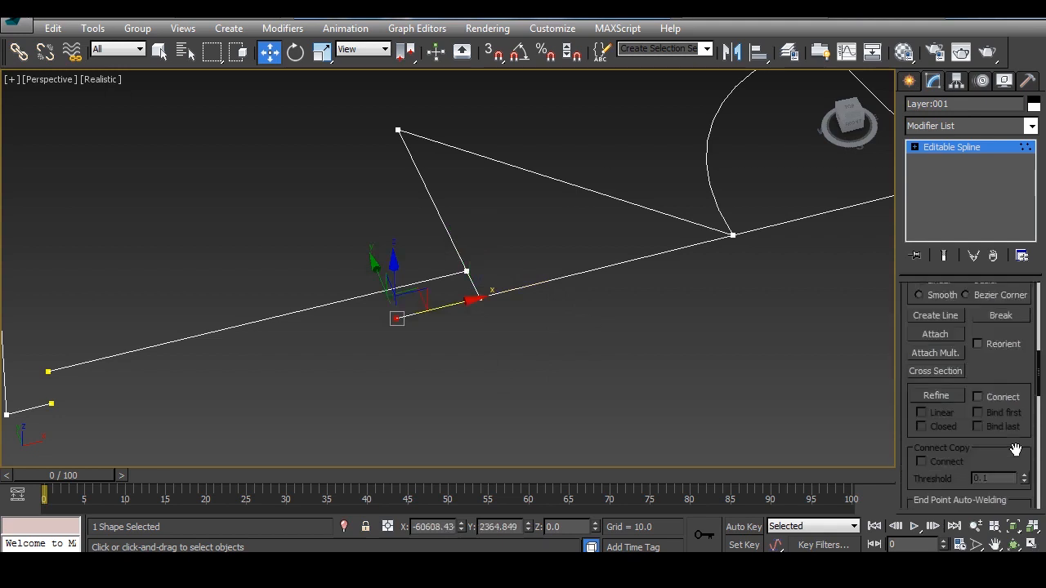
{"action": "scroll", "coordinate": [1019, 456], "scroll_direction": "down", "scroll_amount": 1}
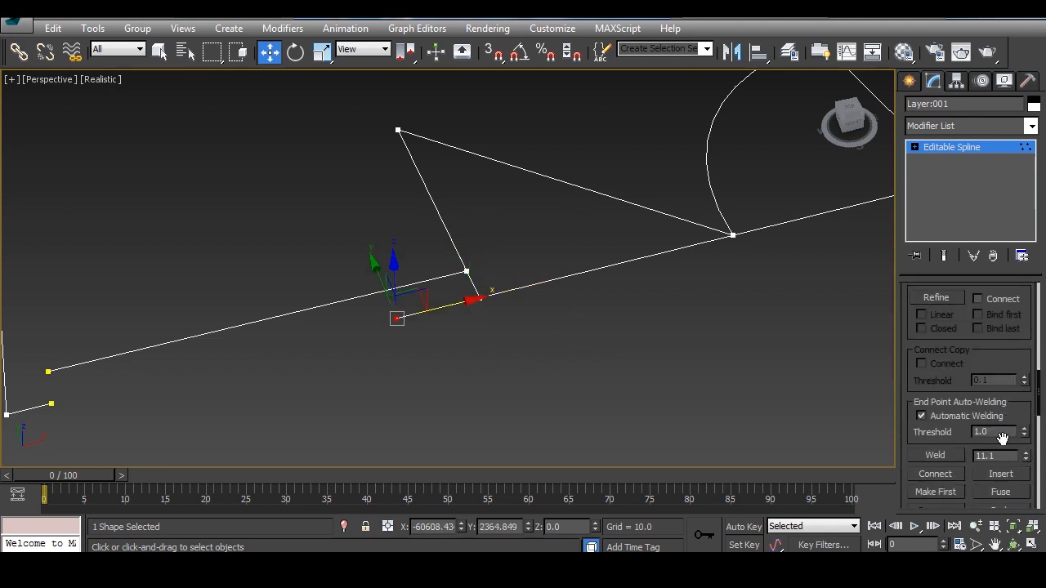
{"action": "left_click_drag", "start_coordinate": [1024, 436], "coordinate": [1025, 425]}
{"action": "left_click_drag", "start_coordinate": [477, 300], "coordinate": [472, 337]}
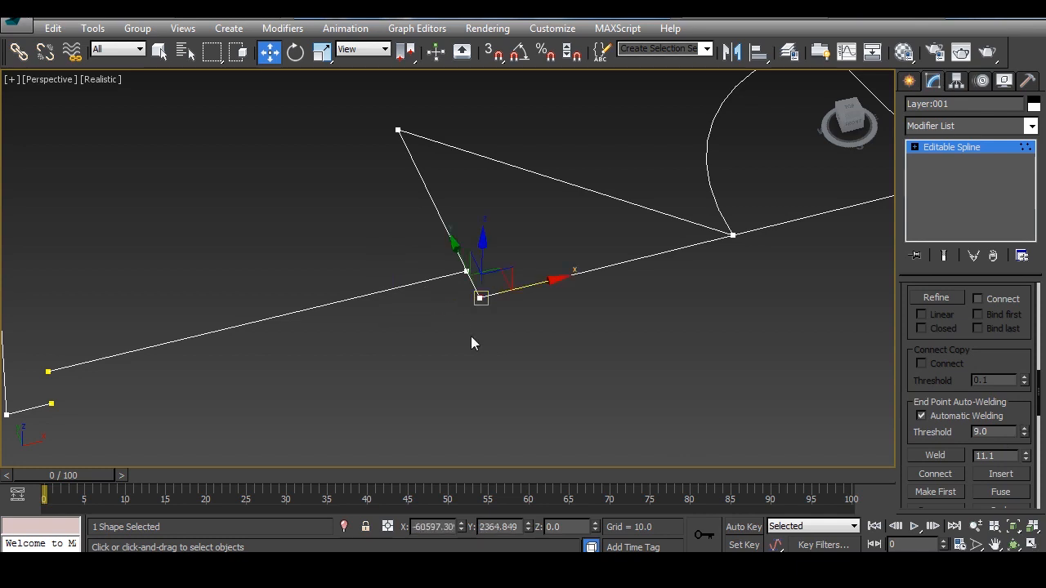
Remove the leftover vertex next to the door-side wall corner so the outer line meets it at a single vertex
{"action": "scroll", "coordinate": [490, 326], "scroll_direction": "up", "scroll_amount": 1}
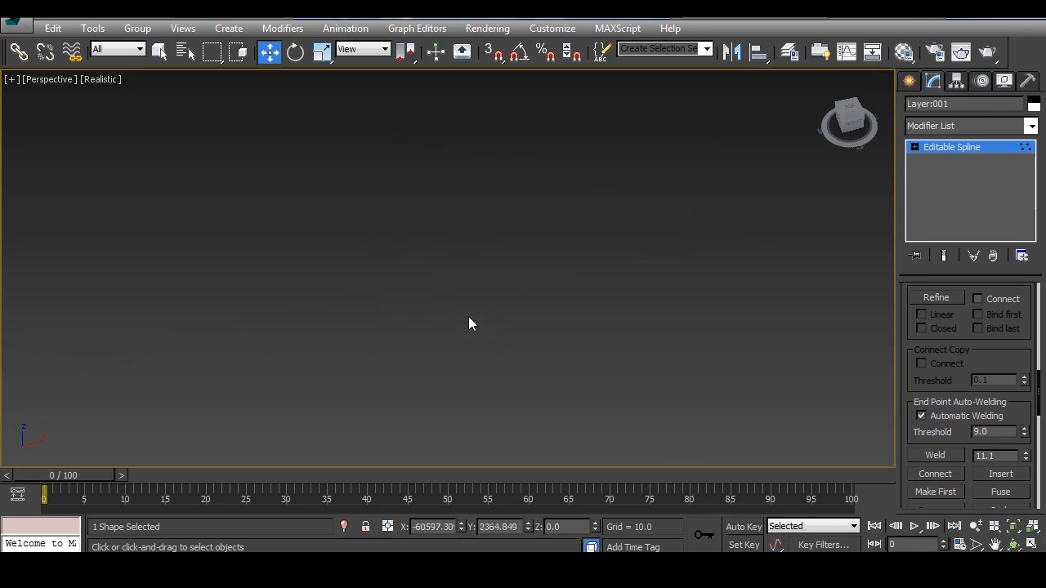
{"action": "scroll", "coordinate": [468, 316], "scroll_direction": "down", "scroll_amount": 1}
{"action": "scroll", "coordinate": [400, 291], "scroll_direction": "down", "scroll_amount": 2}
{"action": "scroll", "coordinate": [397, 290], "scroll_direction": "up", "scroll_amount": 3}
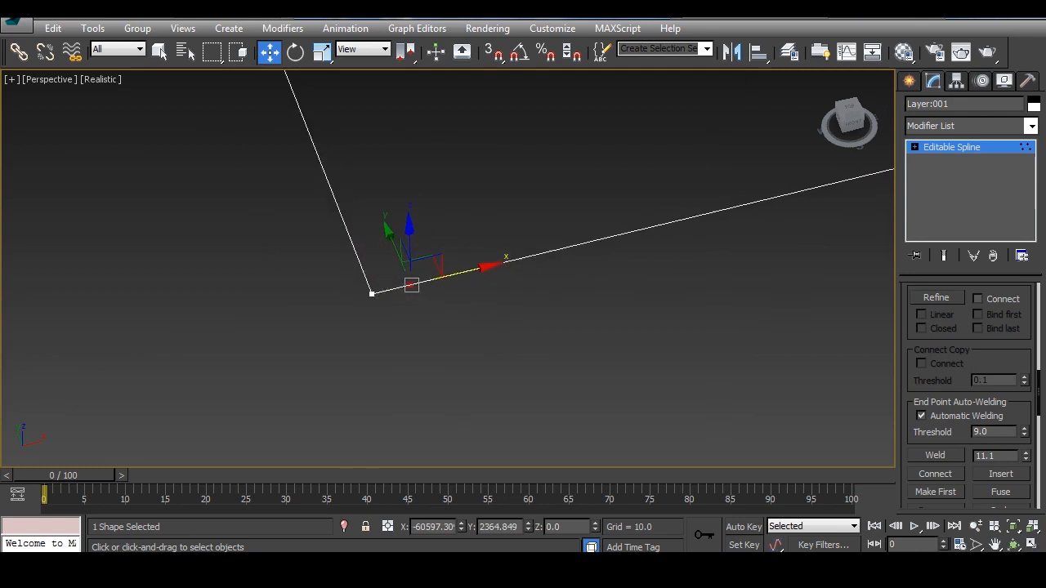
{"action": "scroll", "coordinate": [397, 289], "scroll_direction": "down", "scroll_amount": 2}
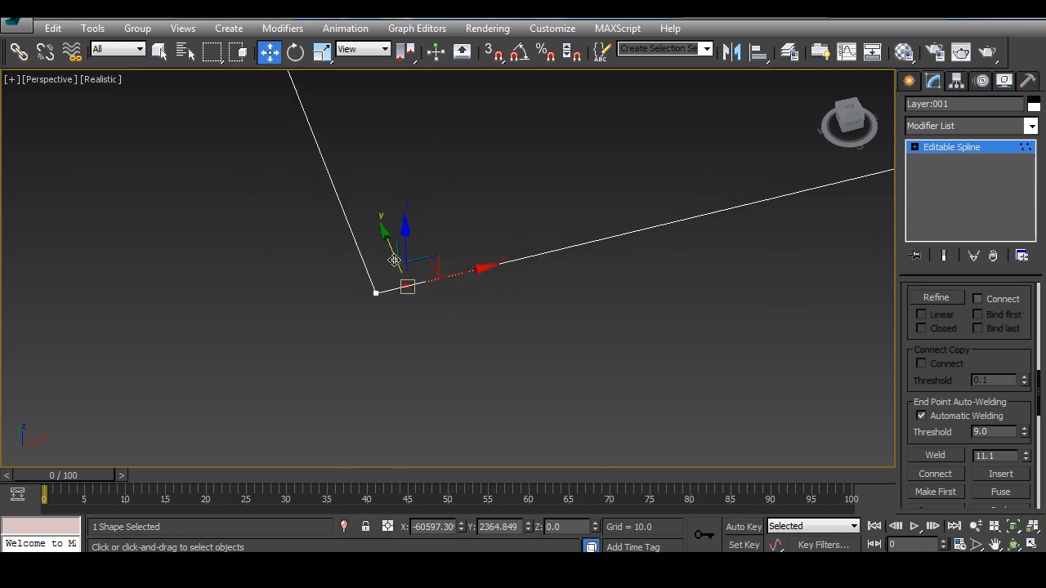
{"action": "left_click_drag", "start_coordinate": [396, 262], "coordinate": [494, 396]}
{"action": "left_click", "coordinate": [516, 395]}
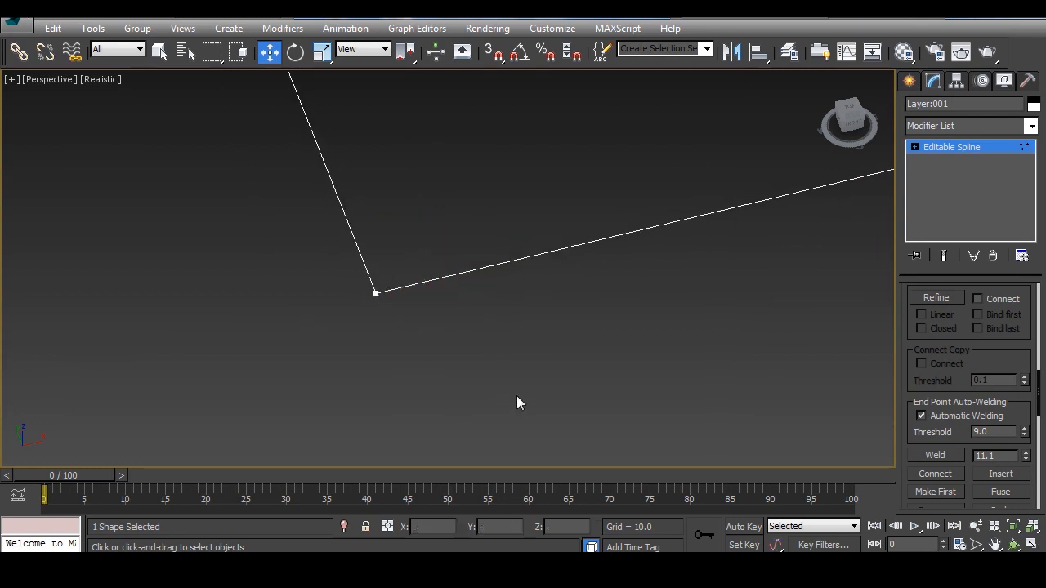
{"action": "scroll", "coordinate": [401, 336], "scroll_direction": "down", "scroll_amount": 2}
{"action": "scroll", "coordinate": [492, 313], "scroll_direction": "down", "scroll_amount": 5}
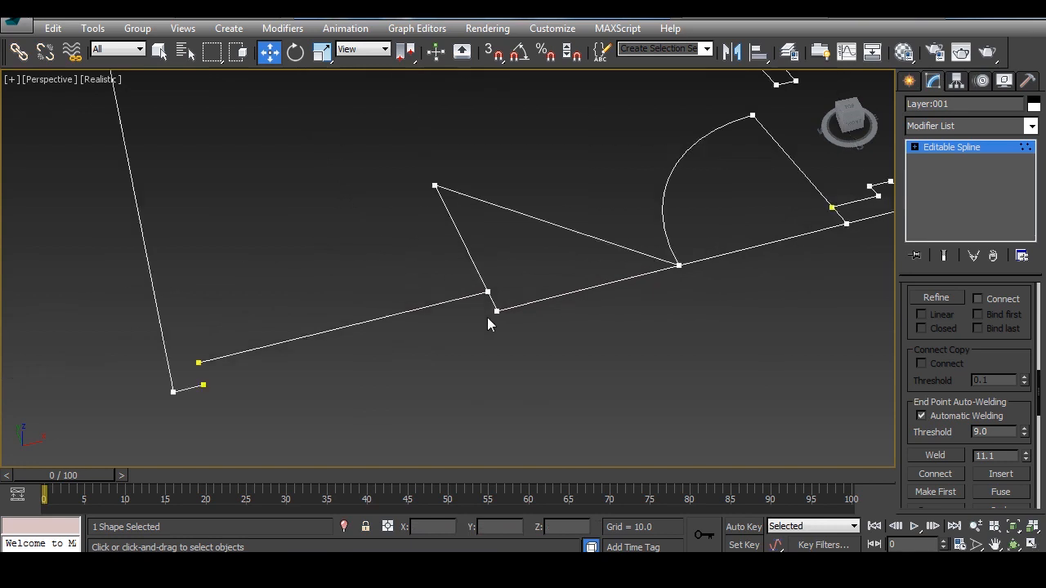
{"action": "middle_click_drag", "start_coordinate": [465, 323], "coordinate": [481, 318]}
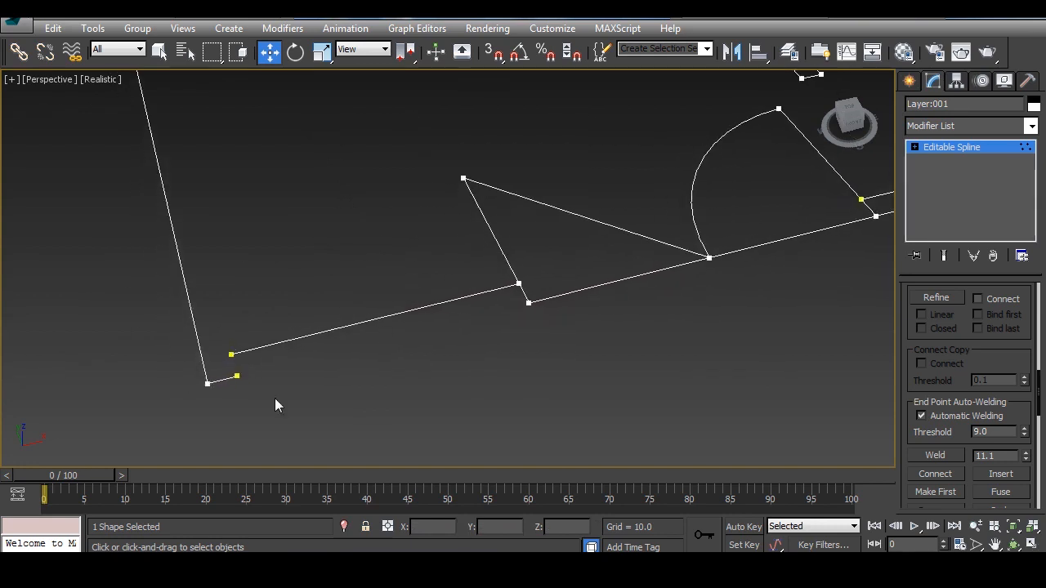
{"action": "middle_click_drag", "start_coordinate": [274, 398], "coordinate": [335, 362]}
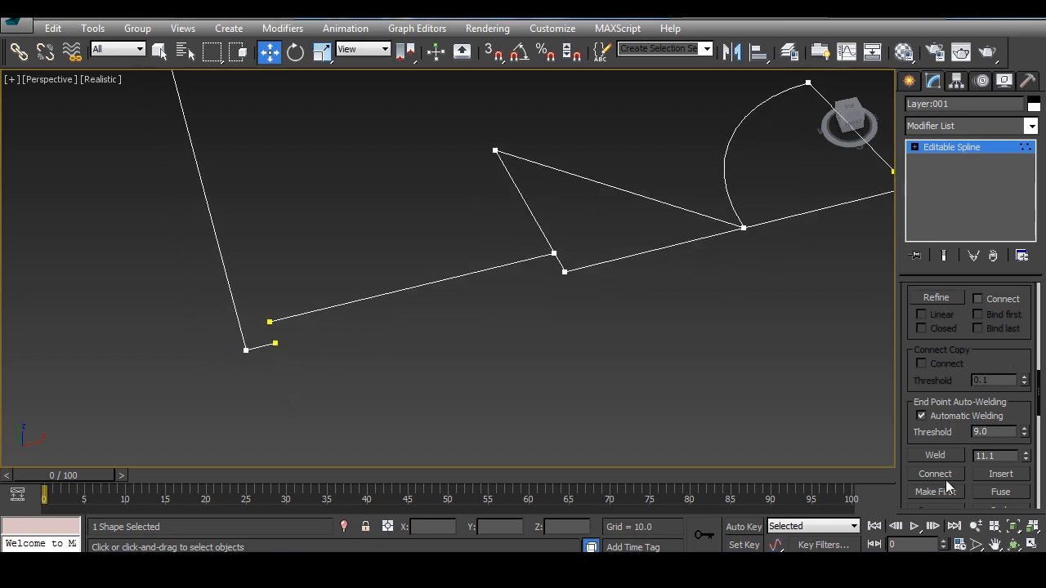
Create a line within the copied plan's spline joining the two loose end vertices at the front wall's stair-side corner
{"action": "scroll", "coordinate": [989, 442], "scroll_direction": "up", "scroll_amount": 5}
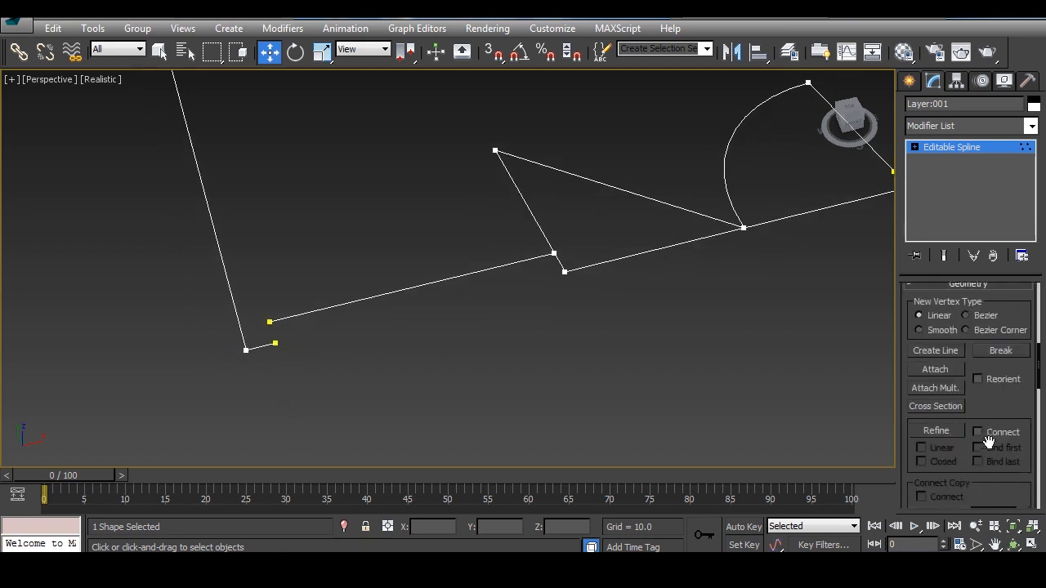
{"action": "left_click", "coordinate": [936, 350]}
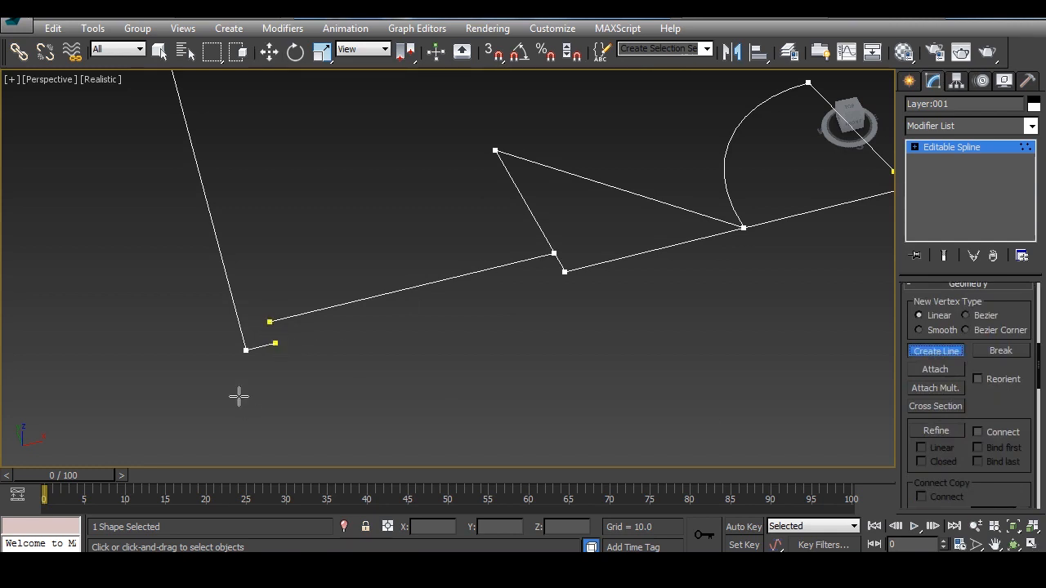
{"action": "left_click", "coordinate": [269, 322]}
{"action": "left_click", "coordinate": [276, 344]}
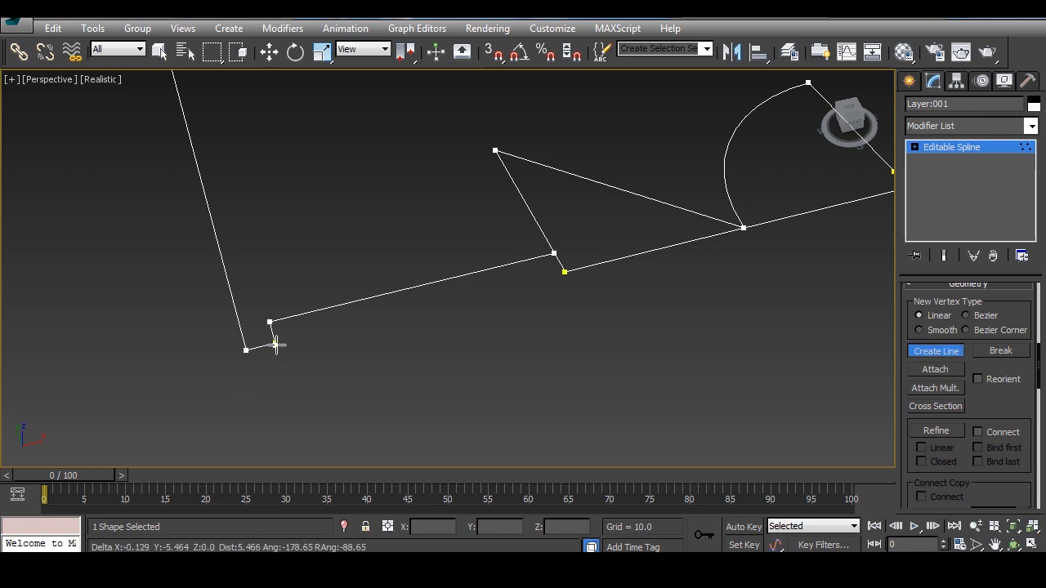
{"action": "right_click", "coordinate": [319, 374]}
{"action": "middle_click_drag", "start_coordinate": [306, 380], "coordinate": [351, 360]}
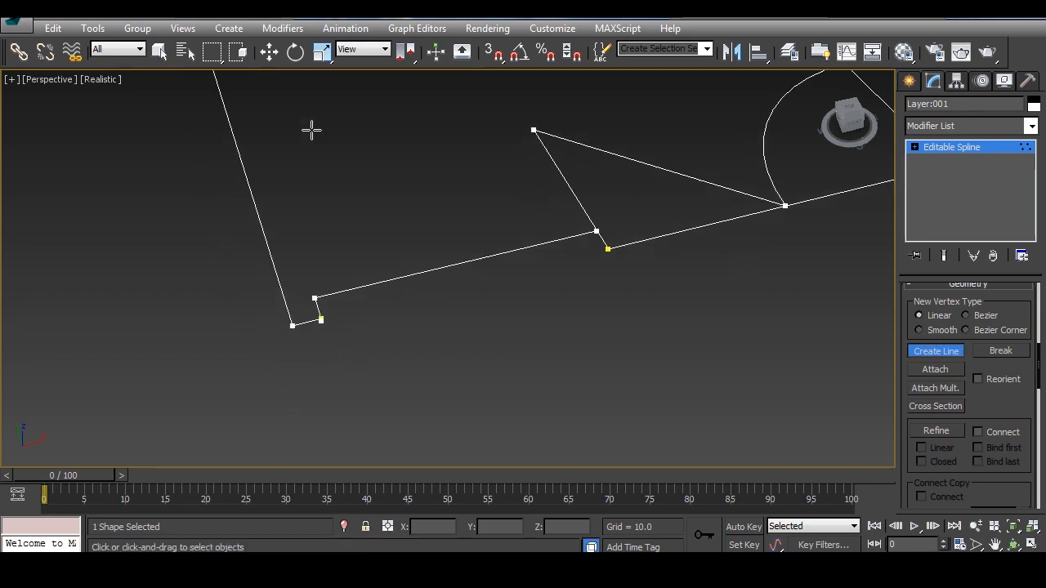
Merge the doubled vertices where the new short line meets the front corner by moving one slightly along Y
{"action": "left_click", "coordinate": [270, 52]}
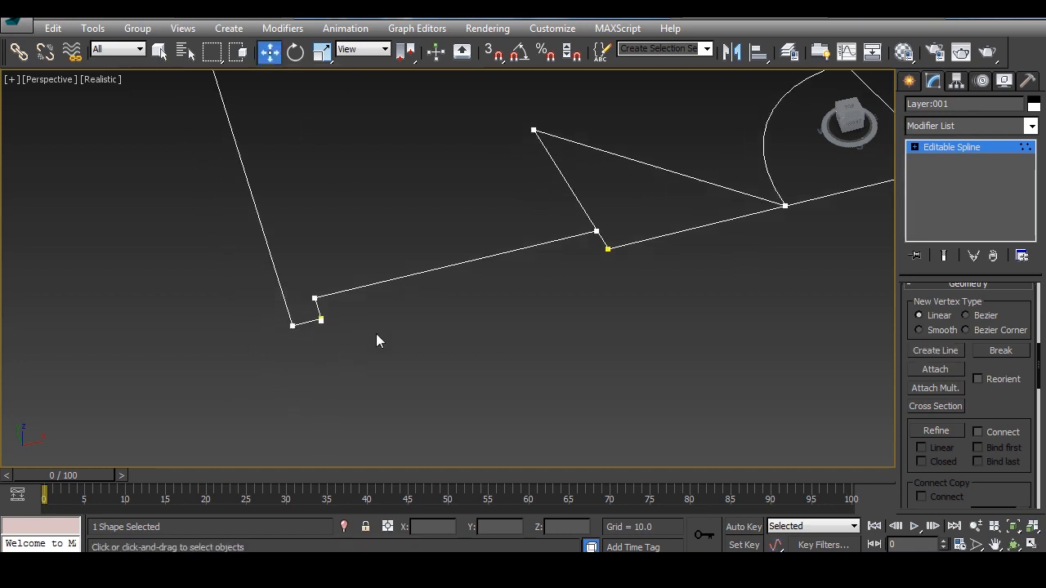
{"action": "left_click", "coordinate": [320, 318]}
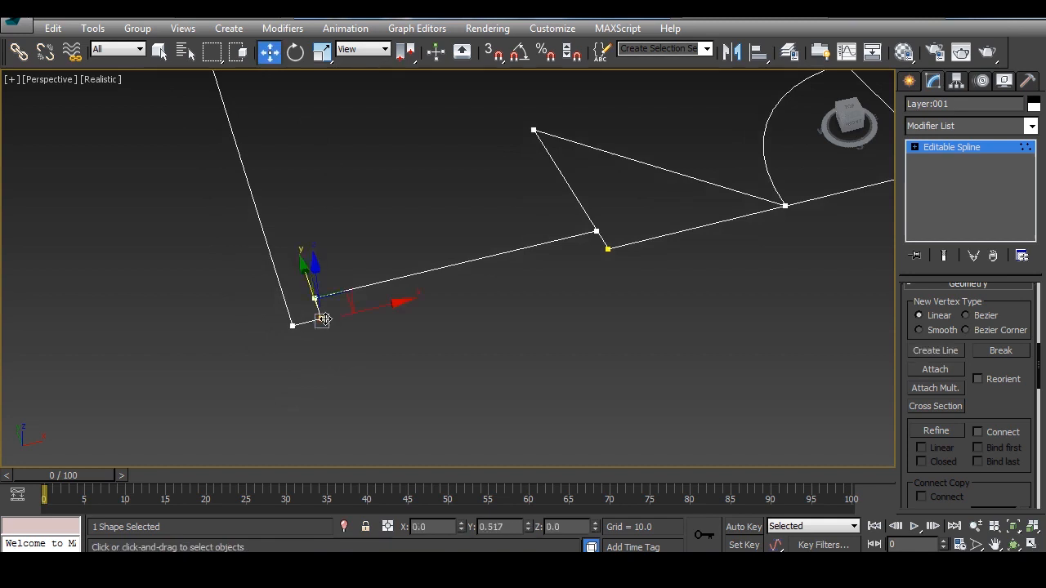
{"action": "left_click", "coordinate": [321, 320]}
{"action": "left_click", "coordinate": [374, 363]}
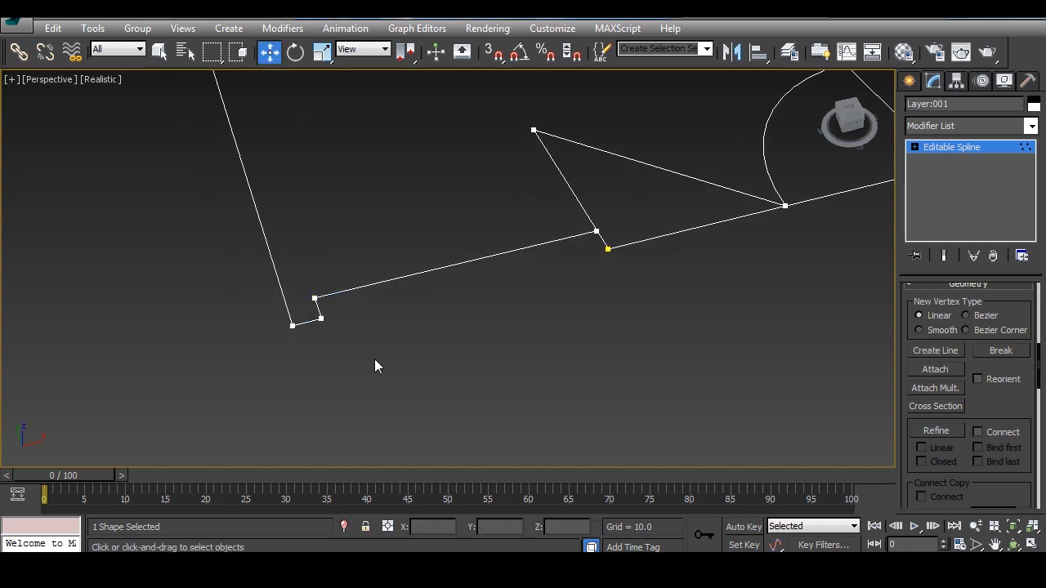
{"action": "scroll", "coordinate": [523, 351], "scroll_direction": "down", "scroll_amount": 5}
{"action": "scroll", "coordinate": [523, 351], "scroll_direction": "down", "scroll_amount": 4}
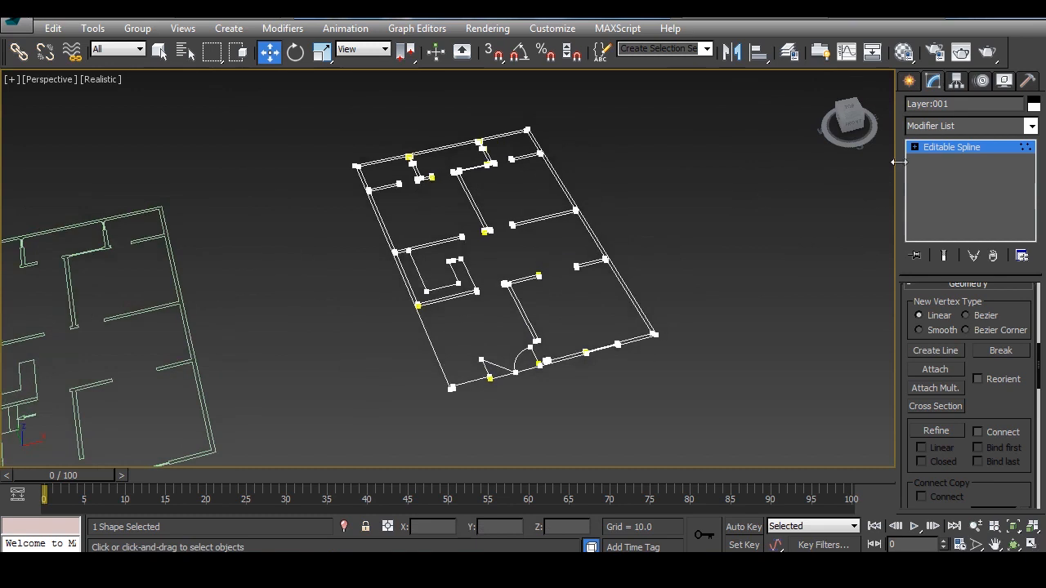
Apply an Extrude modifier to the copied floor plan and inspect the walls around the entrance and rooms
{"action": "left_click", "coordinate": [952, 147]}
{"action": "left_click", "coordinate": [955, 127]}
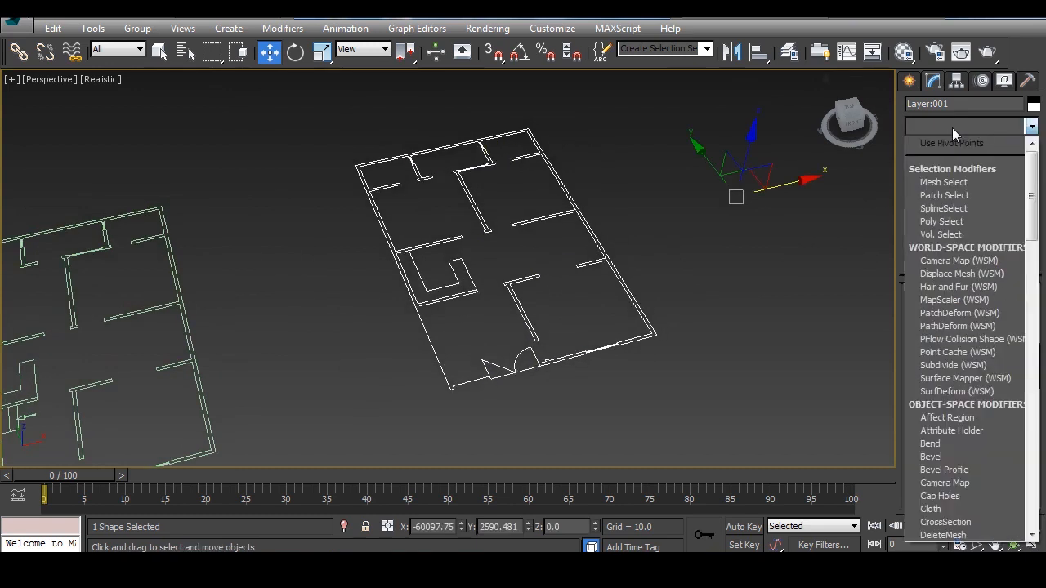
{"action": "key", "text": "e"}
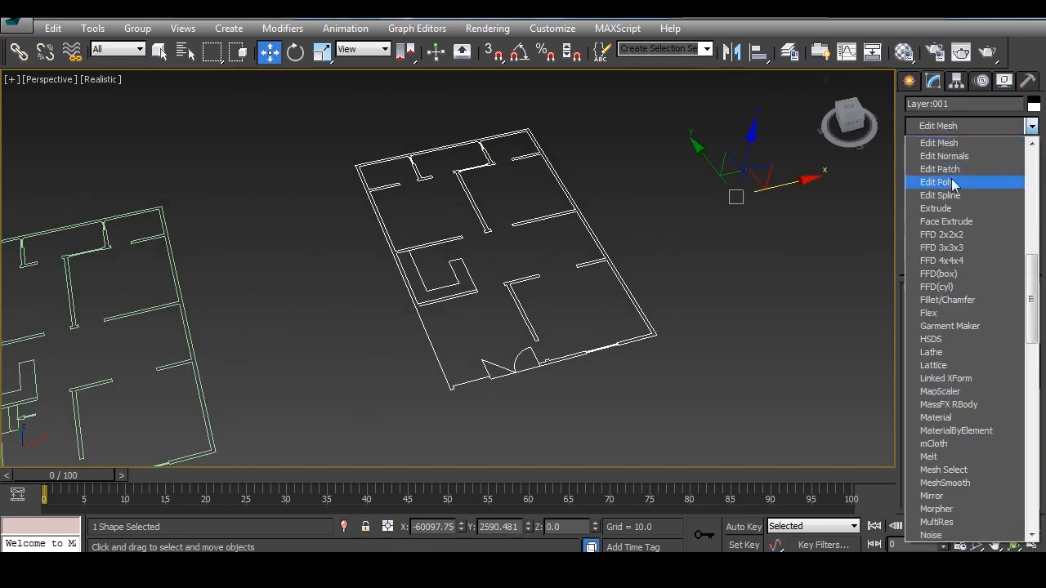
{"action": "left_click", "coordinate": [944, 208]}
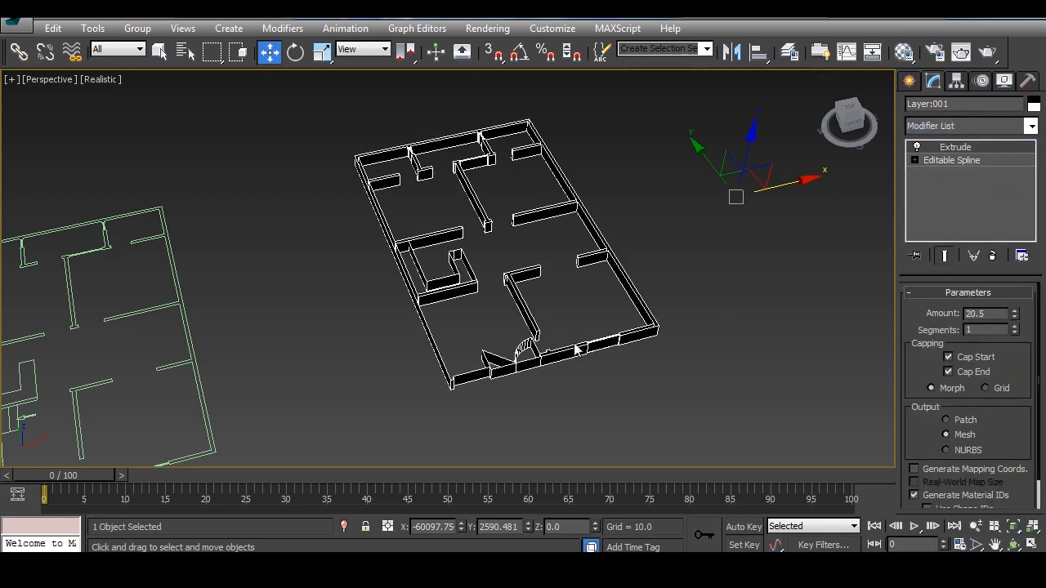
{"action": "scroll", "coordinate": [562, 351], "scroll_direction": "up", "scroll_amount": 8}
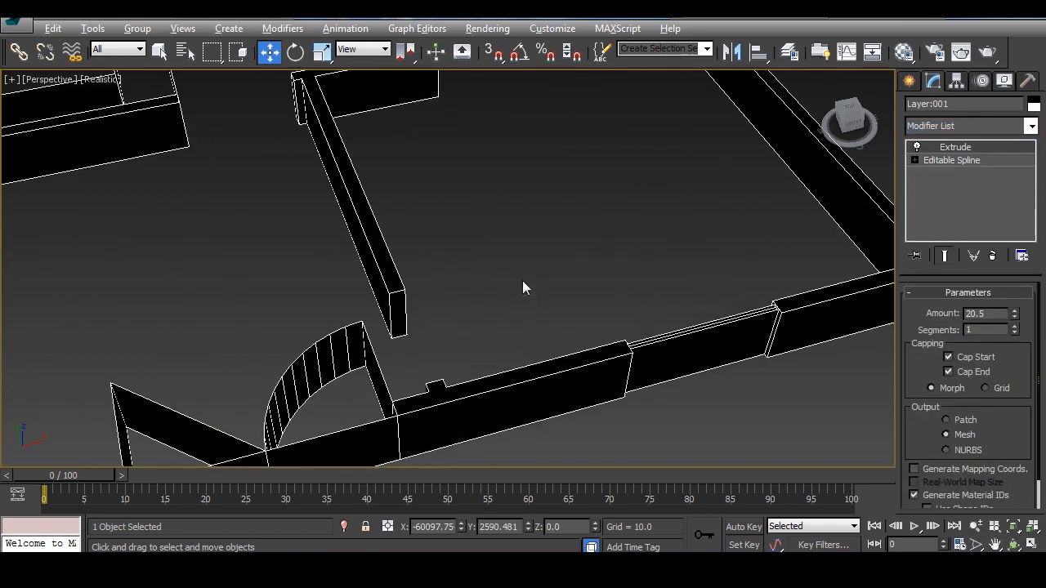
{"action": "middle_click_drag", "start_coordinate": [523, 282], "coordinate": [572, 343], "text": "alt"}
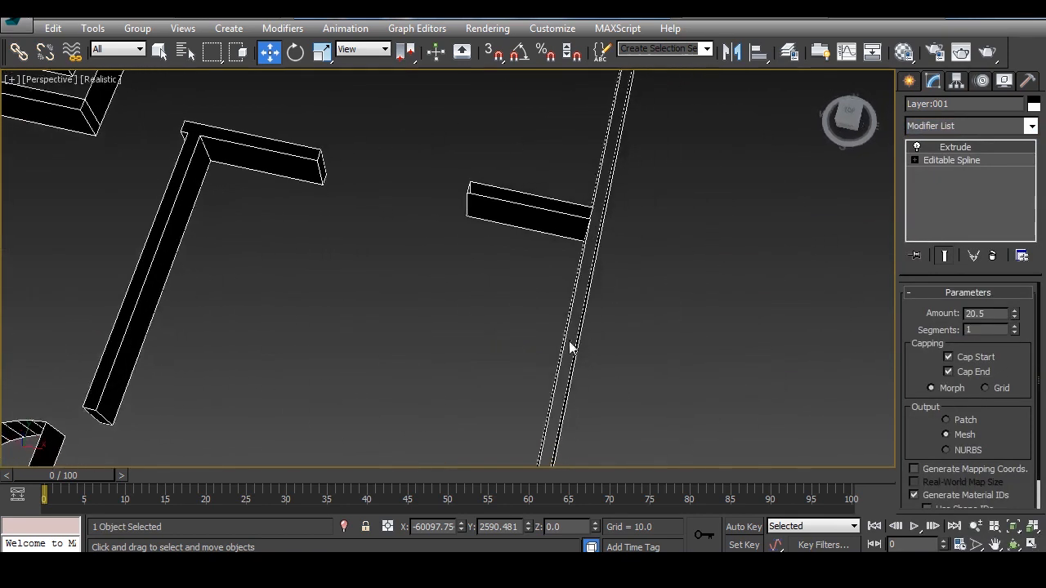
{"action": "scroll", "coordinate": [482, 342], "scroll_direction": "down", "scroll_amount": 5}
{"action": "middle_click_drag", "start_coordinate": [469, 345], "coordinate": [443, 386], "text": "alt"}
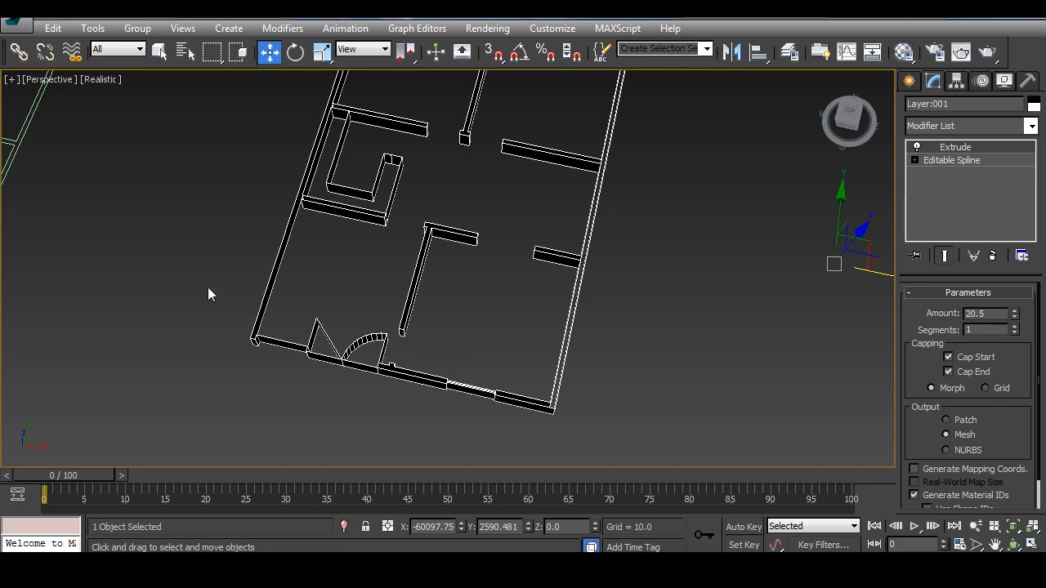
{"action": "scroll", "coordinate": [300, 311], "scroll_direction": "down", "scroll_amount": 5}
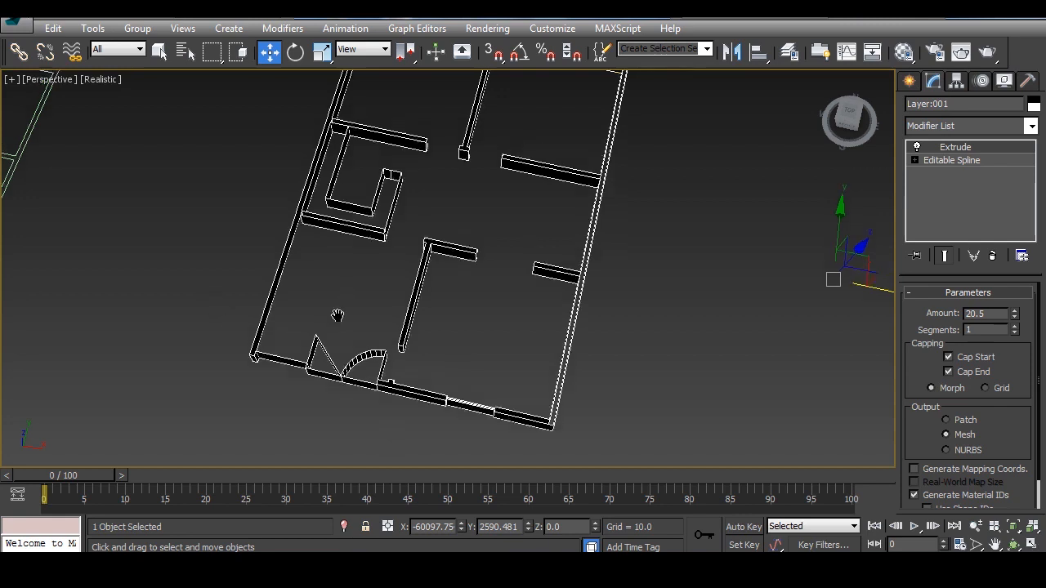
Delete the extruded copy, select the original floor plan, and frame it in a maximized Top view
{"action": "key", "text": "Delete"}
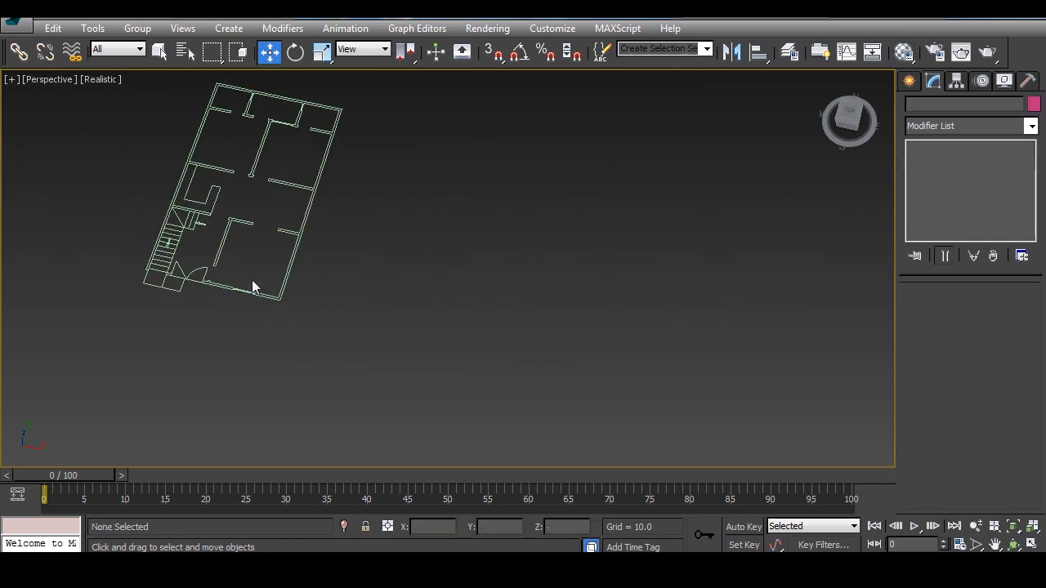
{"action": "left_click", "coordinate": [250, 288]}
{"action": "key", "text": "alt+w"}
{"action": "scroll", "coordinate": [182, 198], "scroll_direction": "down", "scroll_amount": 5}
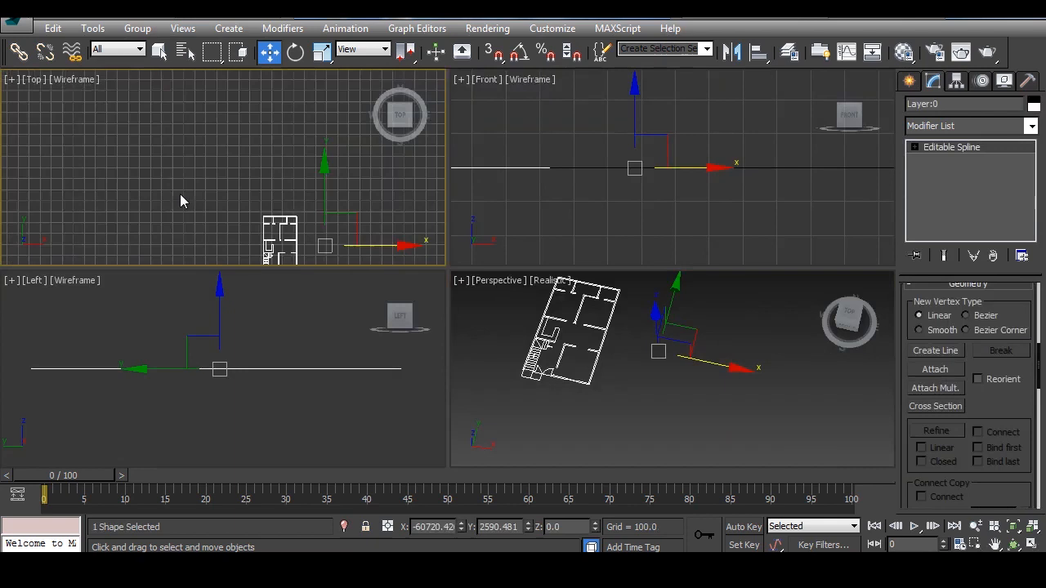
{"action": "key", "text": "alt+w"}
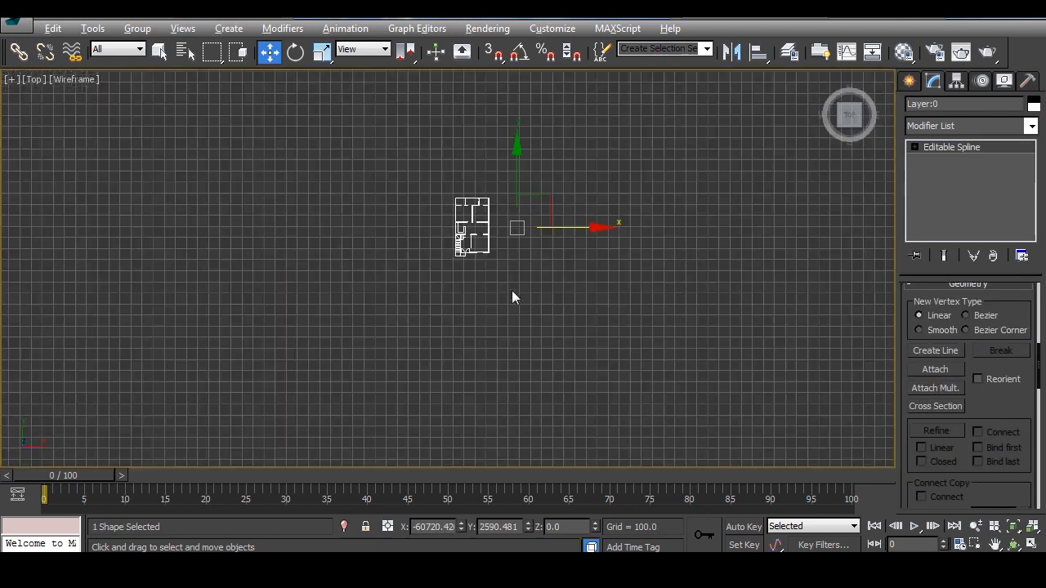
{"action": "scroll", "coordinate": [462, 310], "scroll_direction": "up", "scroll_amount": 8}
{"action": "middle_click_drag", "start_coordinate": [345, 216], "coordinate": [359, 301]}
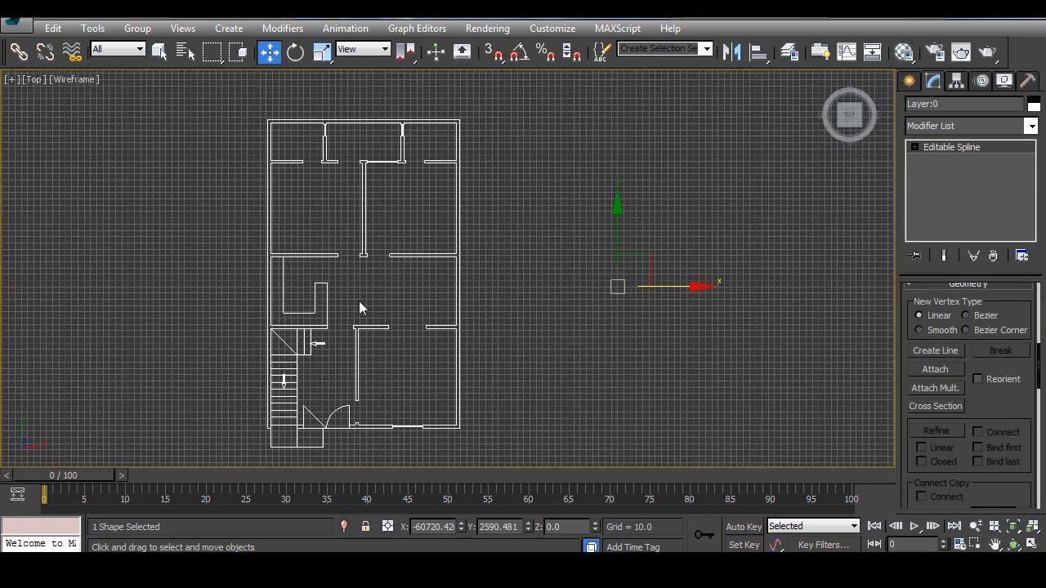
Start the Line spline tool and turn on 3D snapping to Vertex only
{"action": "left_click", "coordinate": [910, 81]}
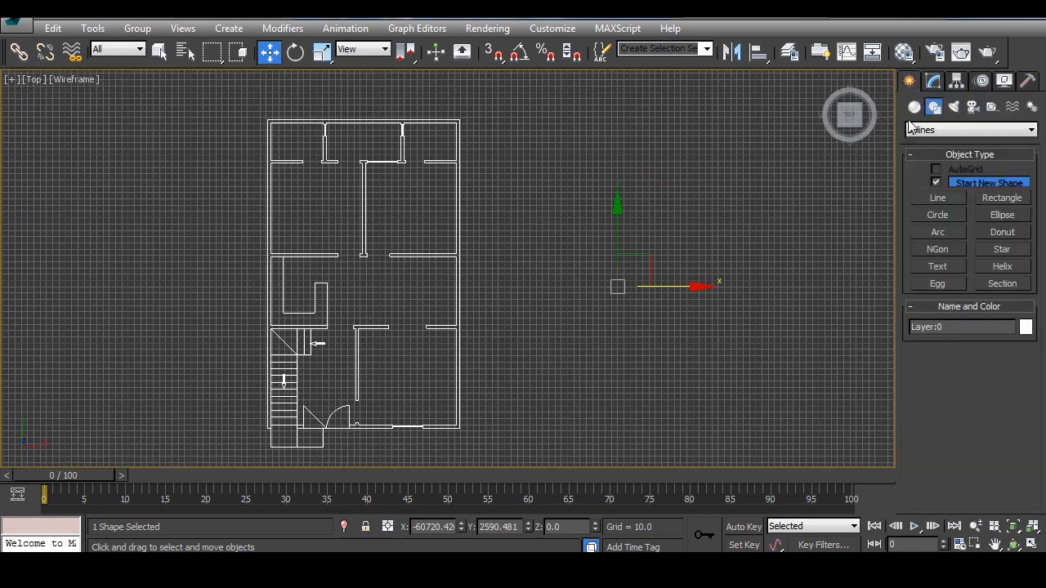
{"action": "left_click", "coordinate": [939, 198]}
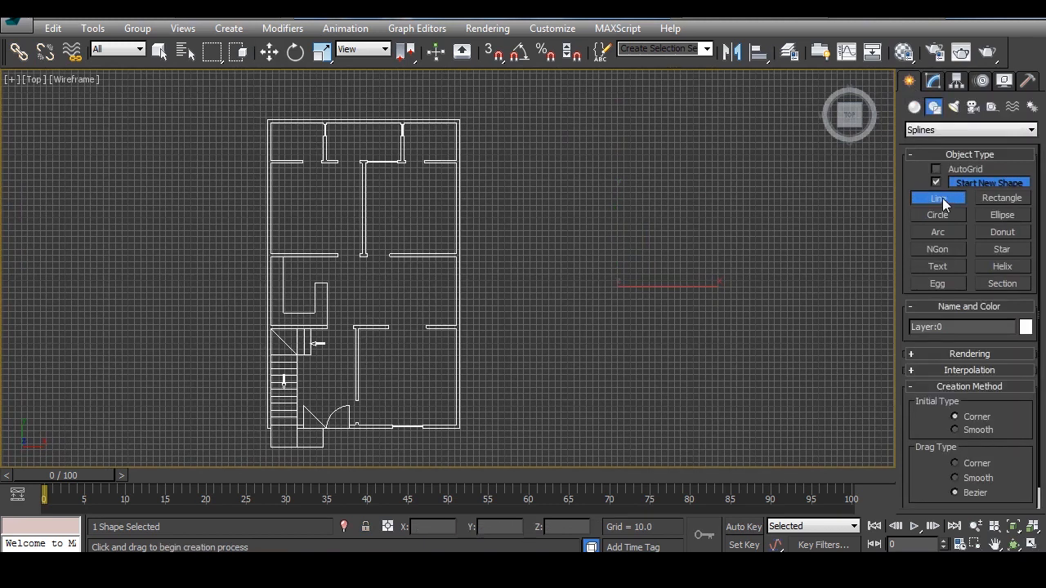
{"action": "right_click", "coordinate": [493, 53]}
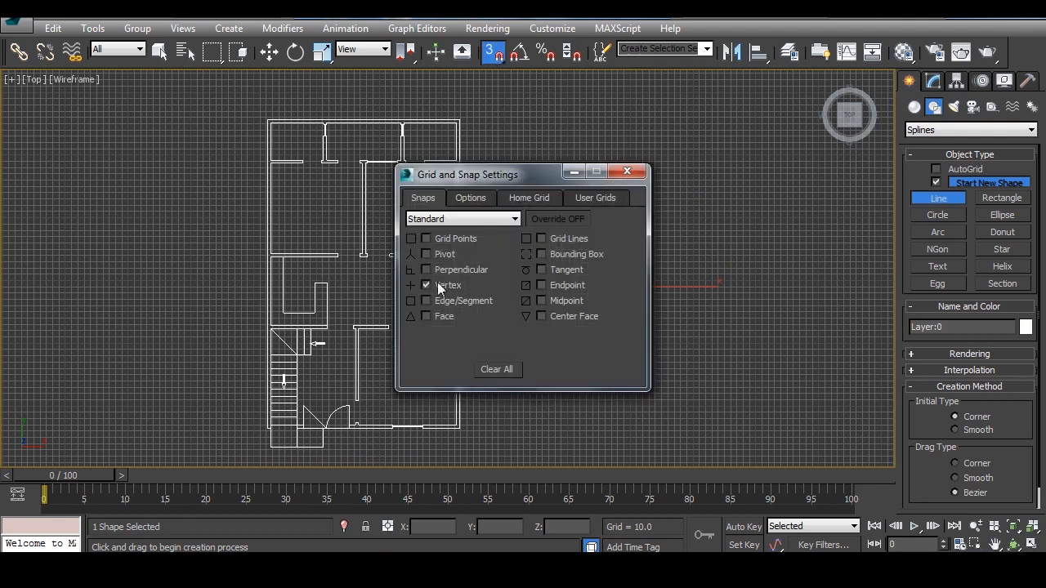
{"action": "left_click", "coordinate": [627, 170]}
Trace the original plan's outer back wall from its right corner to its left, and down the stair-side wall to the front corner
{"action": "middle_click_drag", "start_coordinate": [494, 187], "coordinate": [551, 321]}
{"action": "scroll", "coordinate": [551, 320], "scroll_direction": "up", "scroll_amount": 4}
{"action": "middle_click_drag", "start_coordinate": [392, 275], "coordinate": [713, 290]}
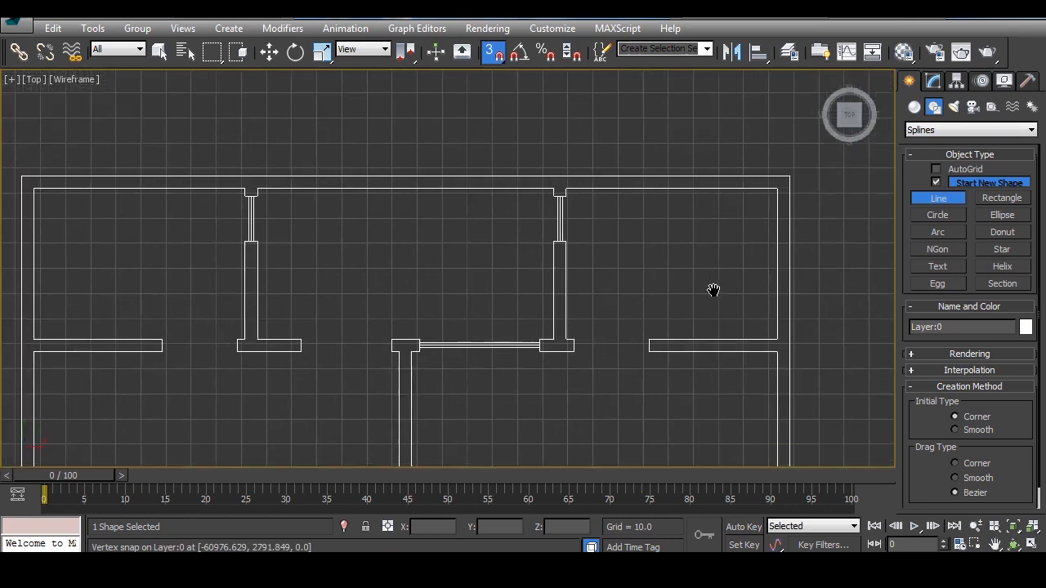
{"action": "left_click", "coordinate": [788, 175]}
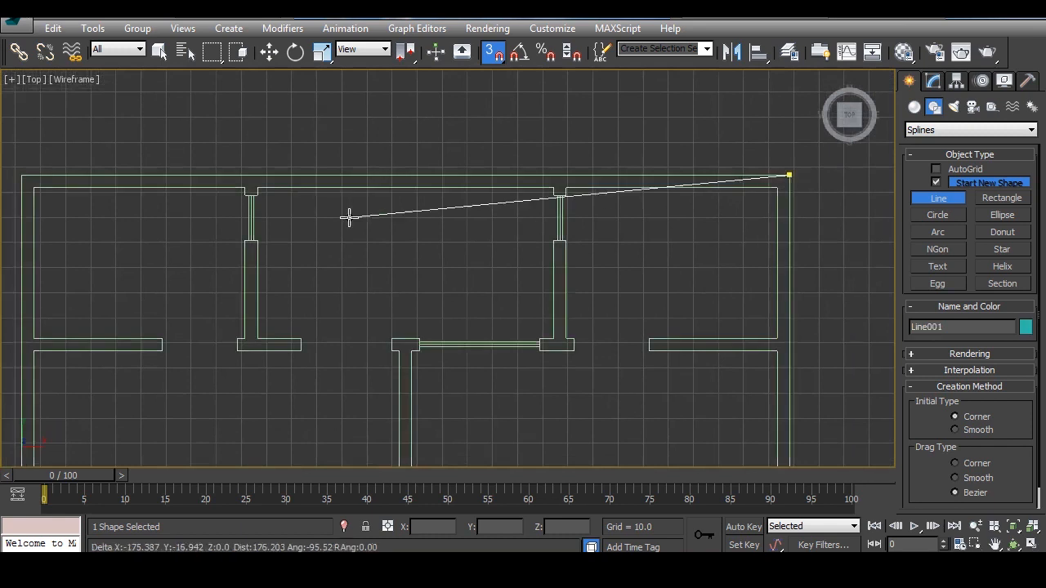
{"action": "left_click", "coordinate": [21, 174]}
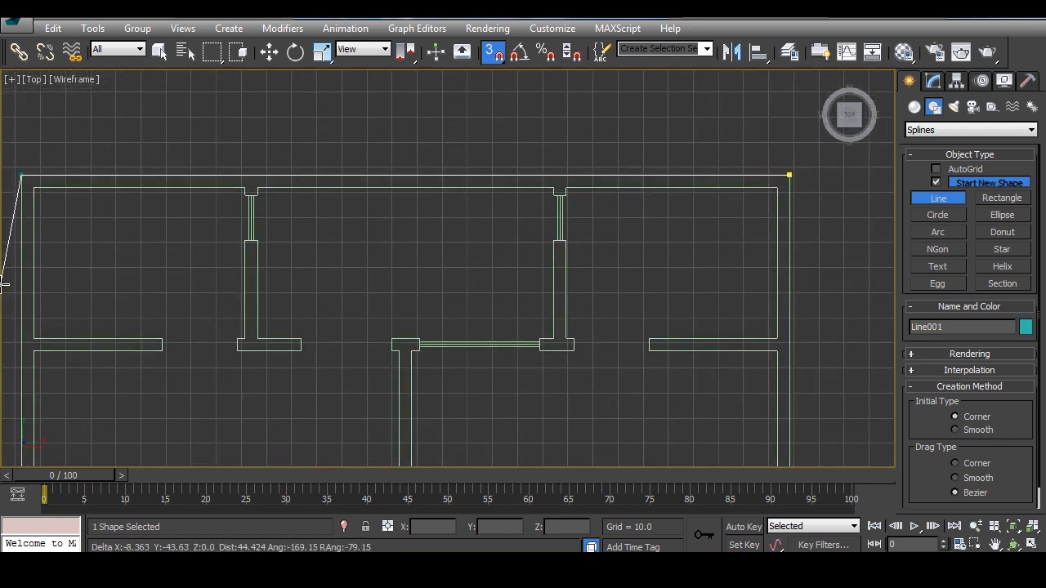
{"action": "middle_click_drag", "start_coordinate": [82, 340], "coordinate": [96, 210]}
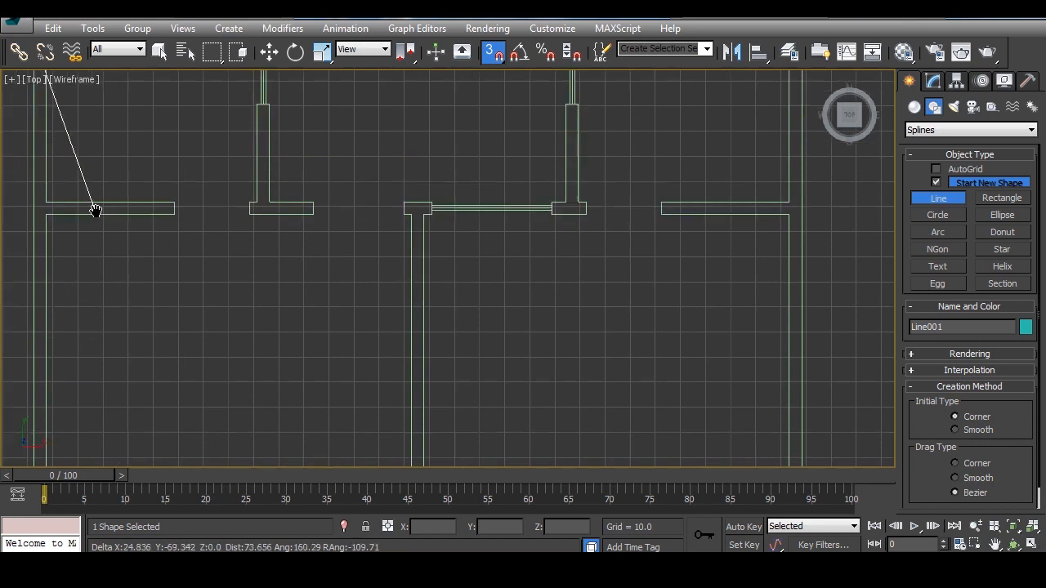
{"action": "scroll", "coordinate": [95, 210], "scroll_direction": "down", "scroll_amount": 6}
{"action": "middle_click_drag", "start_coordinate": [90, 295], "coordinate": [103, 178]}
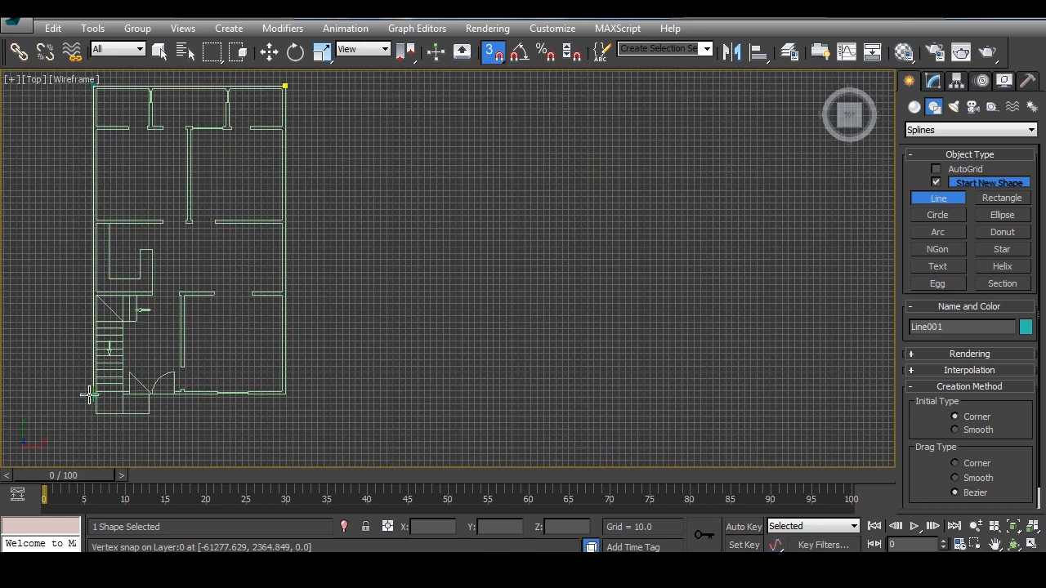
{"action": "scroll", "coordinate": [89, 395], "scroll_direction": "up", "scroll_amount": 6}
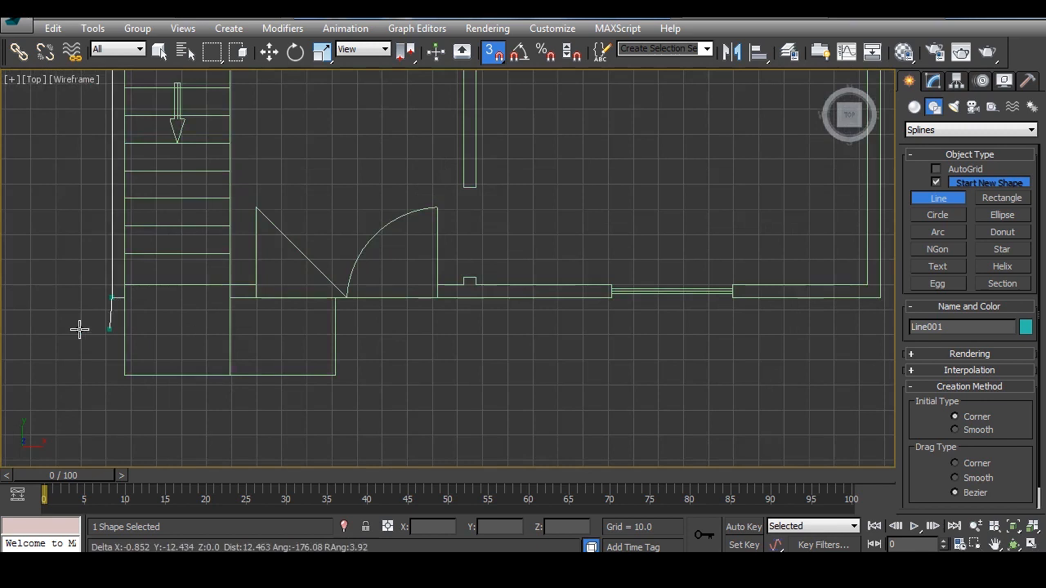
Continue the outline around the entrance steps projecting in front of the stairs, back to the front wall line
{"action": "left_click", "coordinate": [124, 297]}
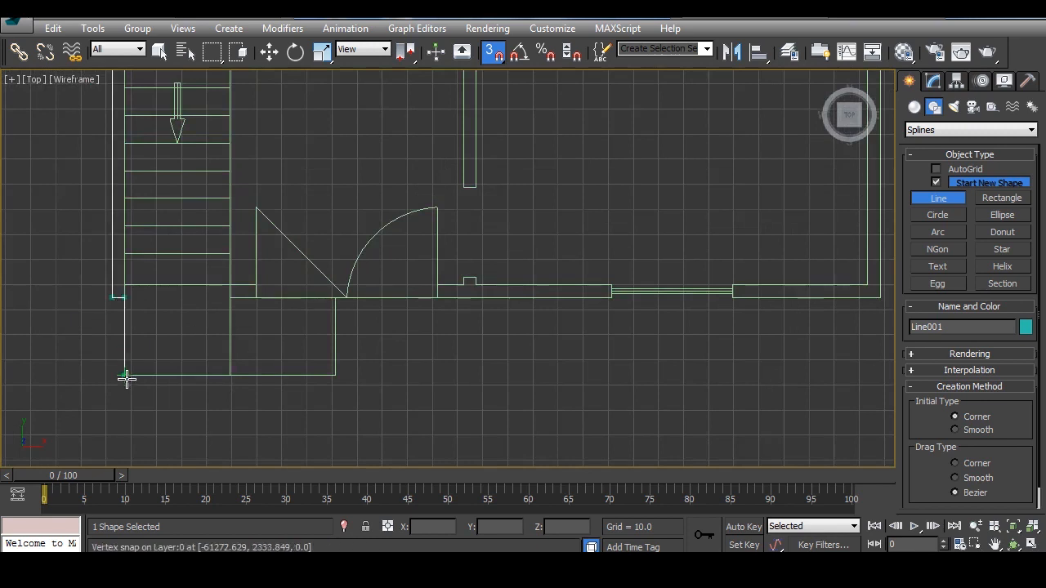
{"action": "left_click", "coordinate": [124, 376]}
{"action": "left_click", "coordinate": [335, 375]}
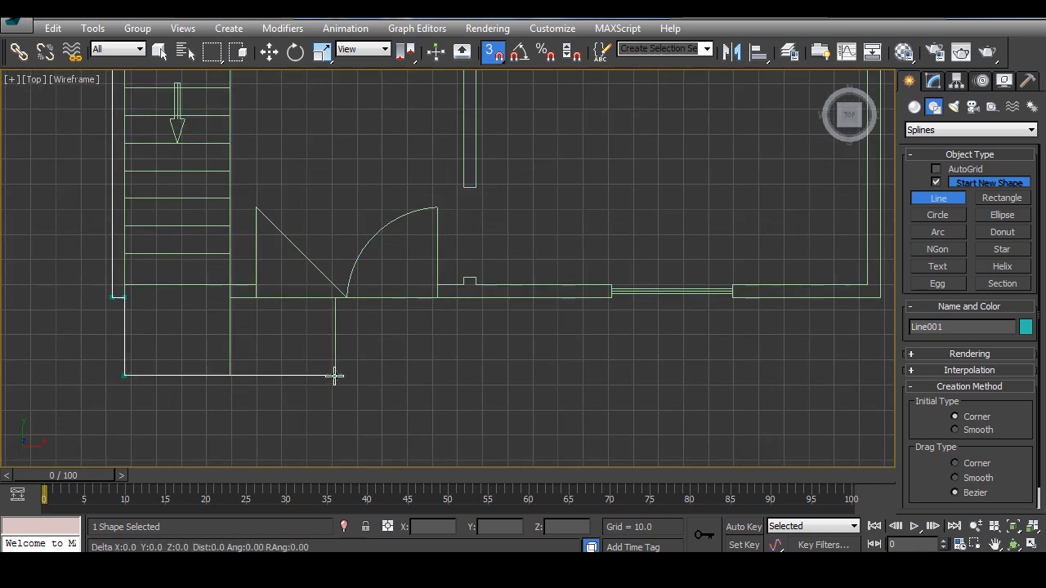
{"action": "left_click", "coordinate": [335, 298]}
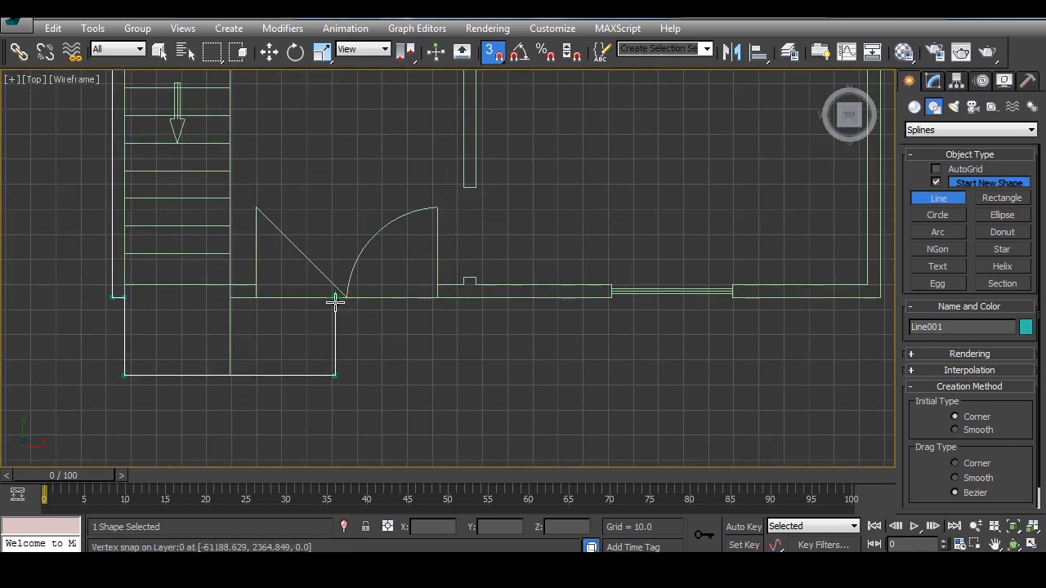
Trace the outer front wall to its right corner, with a vertex at each window edge and one outside the window's middle
{"action": "left_click", "coordinate": [612, 298]}
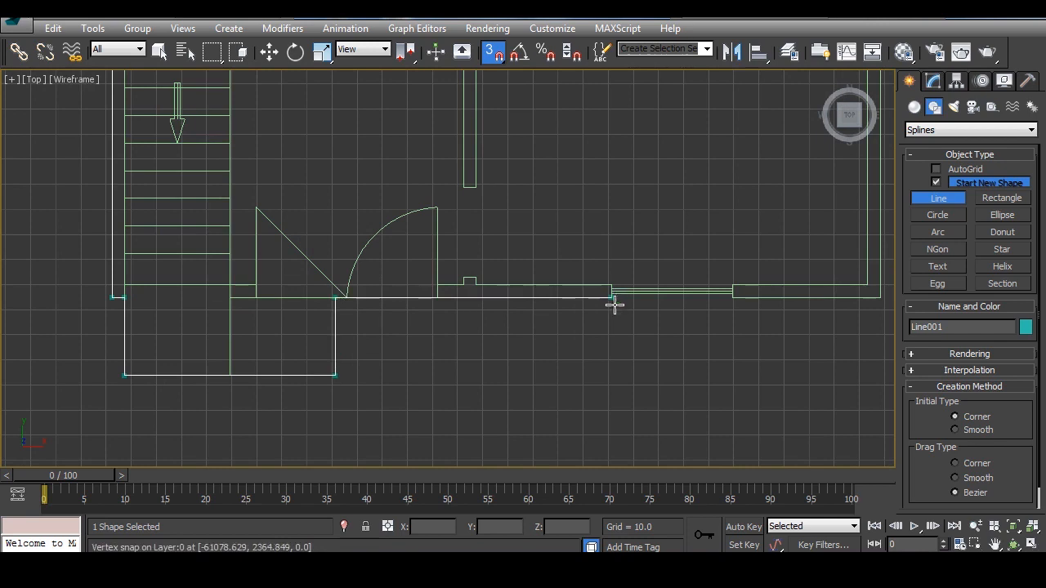
{"action": "left_click", "coordinate": [673, 321]}
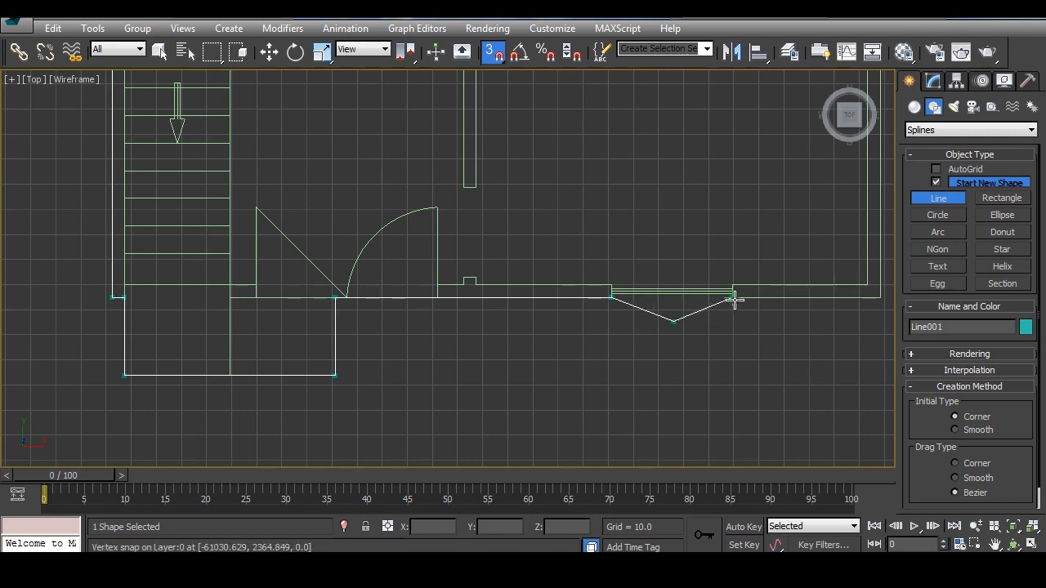
{"action": "left_click", "coordinate": [733, 297]}
{"action": "middle_click_drag", "start_coordinate": [829, 354], "coordinate": [585, 362]}
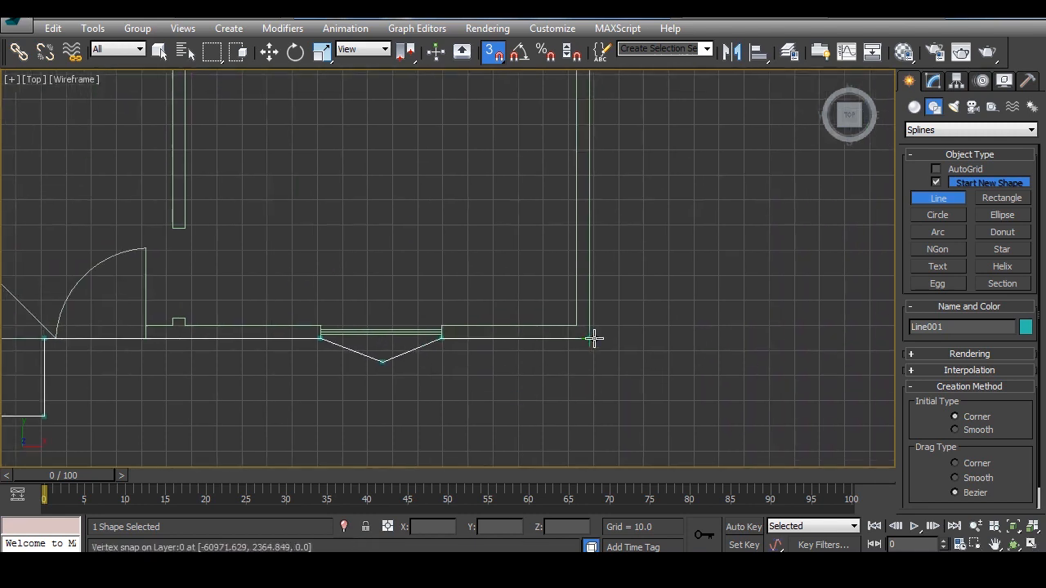
{"action": "left_click", "coordinate": [590, 338]}
{"action": "middle_click_drag", "start_coordinate": [662, 301], "coordinate": [645, 456]}
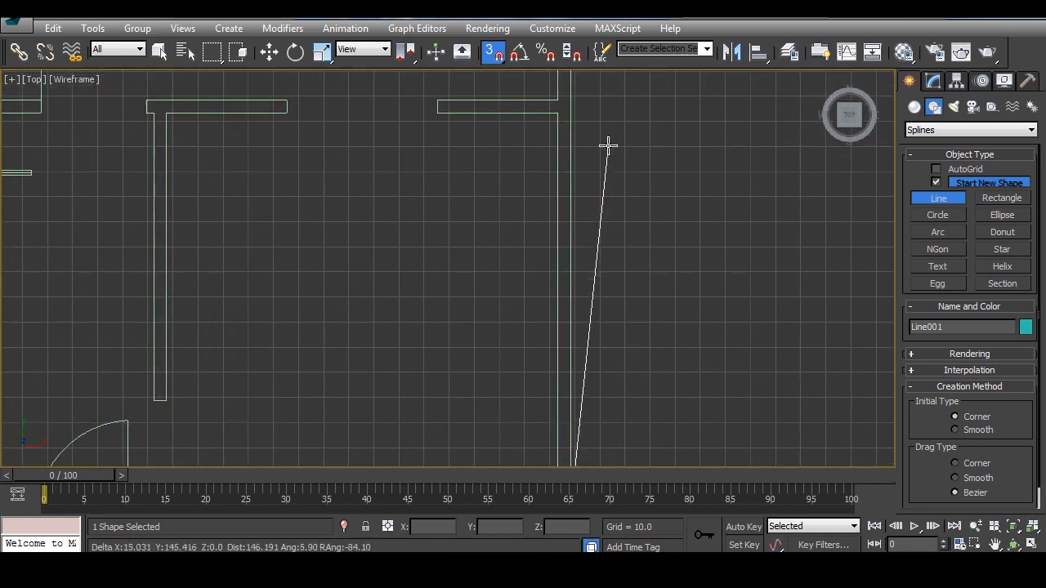
Trace the right outer wall up to the starting back corner and close the spline
{"action": "middle_click_drag", "start_coordinate": [607, 144], "coordinate": [628, 372]}
{"action": "middle_click_drag", "start_coordinate": [620, 176], "coordinate": [599, 322]}
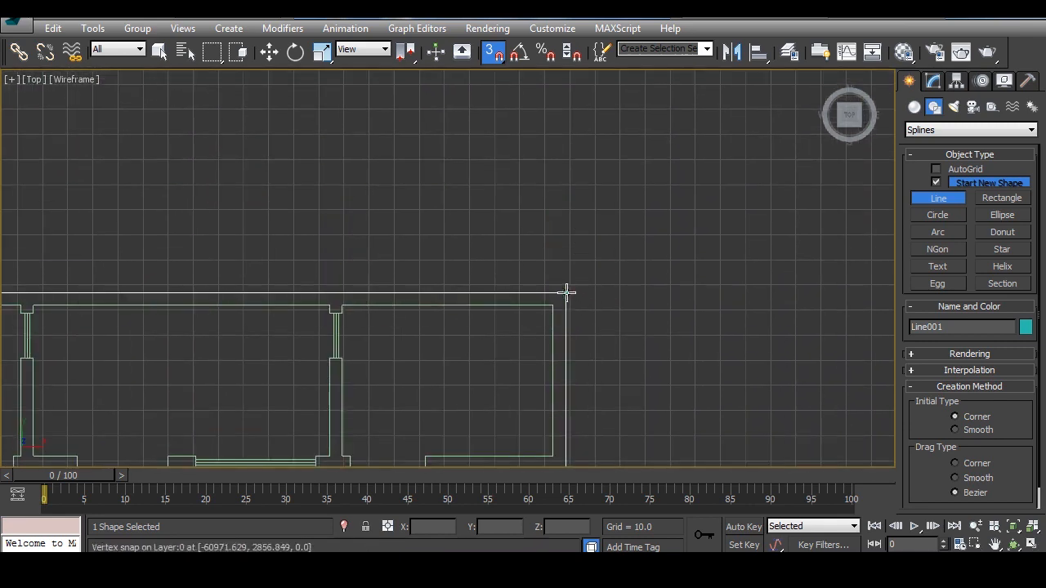
{"action": "left_click", "coordinate": [567, 291]}
{"action": "middle_click_drag", "start_coordinate": [667, 327], "coordinate": [658, 273]}
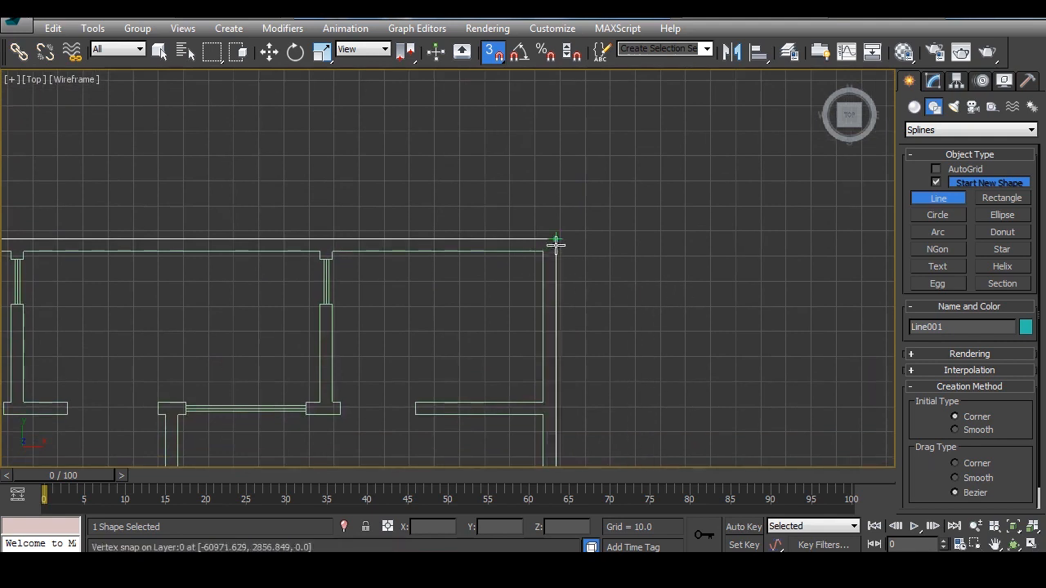
{"action": "left_click", "coordinate": [556, 240]}
{"action": "left_click", "coordinate": [498, 334]}
Try an outline of 6 on the traced outer-wall spline and compare it with the plan's inner wall line
{"action": "scroll", "coordinate": [485, 313], "scroll_direction": "down", "scroll_amount": 2}
{"action": "scroll", "coordinate": [479, 388], "scroll_direction": "down", "scroll_amount": 2}
{"action": "middle_click_drag", "start_coordinate": [480, 387], "coordinate": [522, 305]}
{"action": "scroll", "coordinate": [513, 327], "scroll_direction": "down", "scroll_amount": 2}
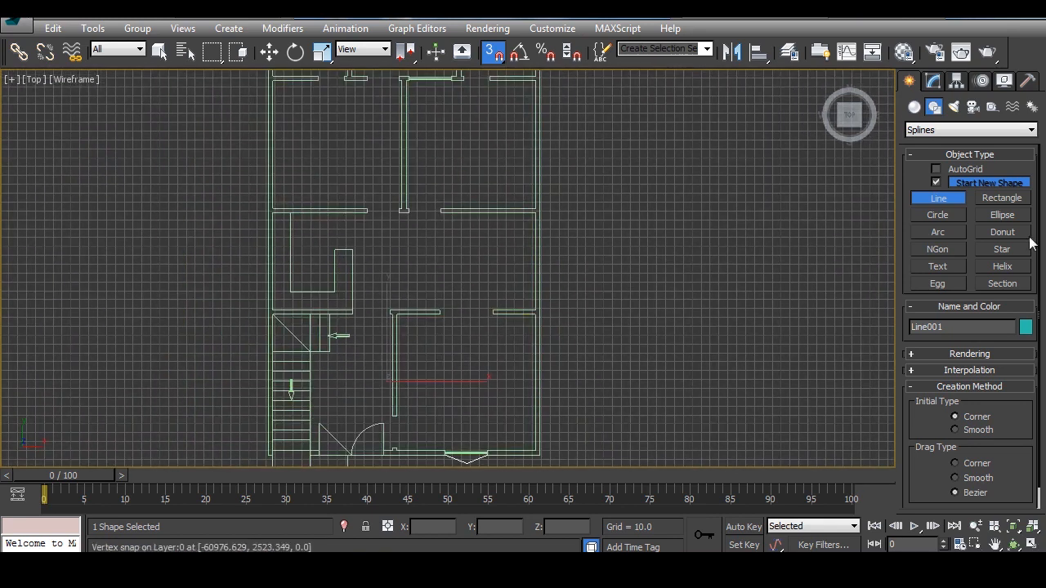
{"action": "left_click", "coordinate": [933, 80]}
{"action": "left_click", "coordinate": [914, 147]}
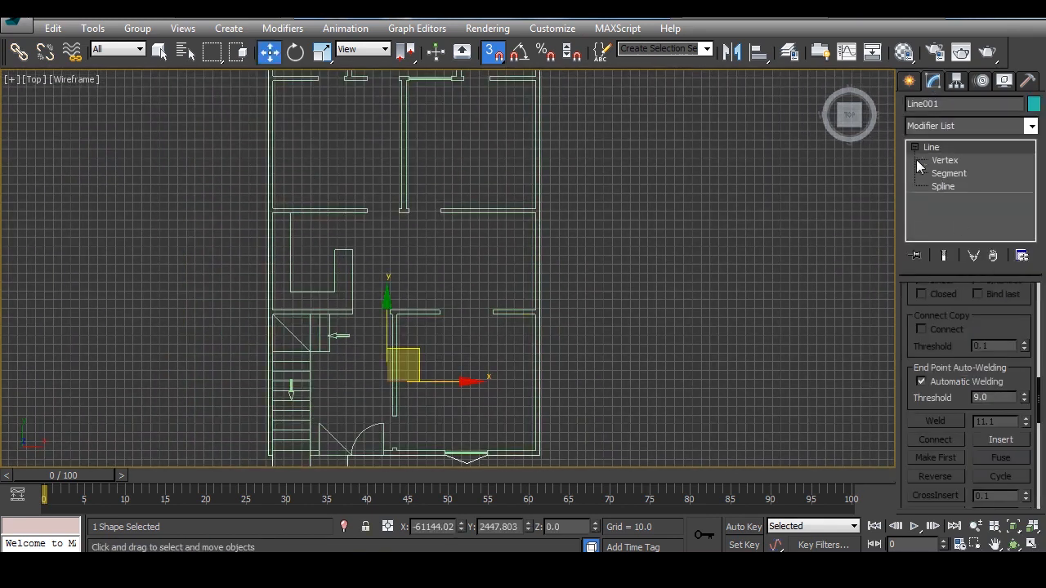
{"action": "left_click", "coordinate": [942, 187]}
{"action": "middle_click_drag", "start_coordinate": [571, 302], "coordinate": [595, 322]}
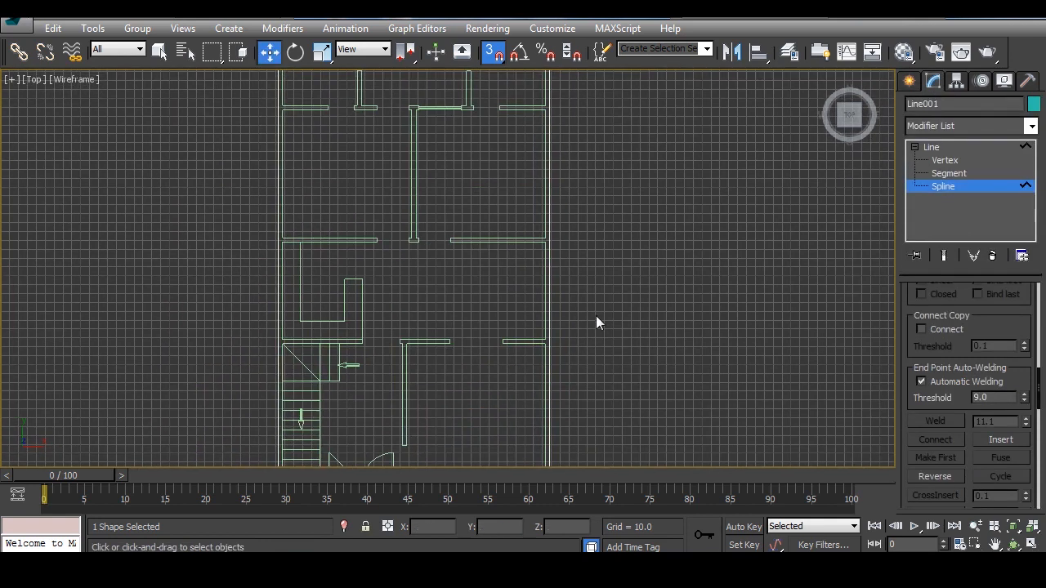
{"action": "left_click_drag", "start_coordinate": [576, 282], "coordinate": [519, 310]}
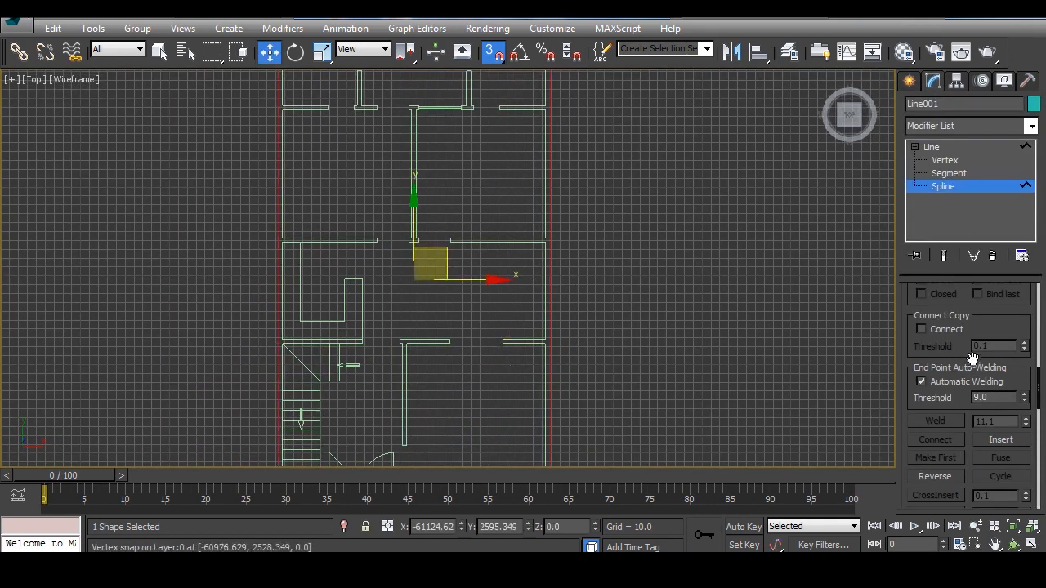
{"action": "scroll", "coordinate": [970, 375], "scroll_direction": "down", "scroll_amount": 3}
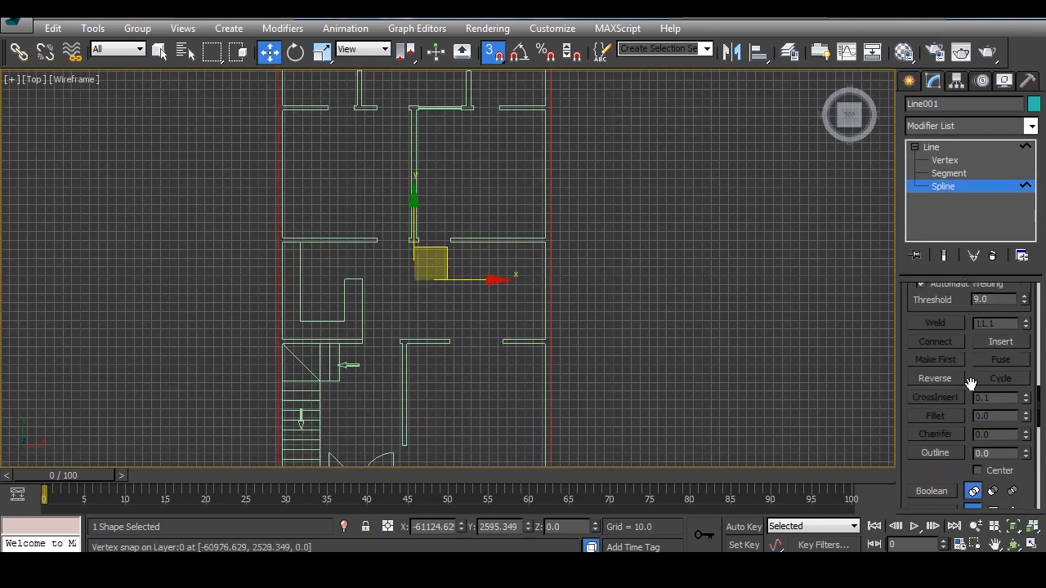
{"action": "left_click", "coordinate": [991, 454]}
{"action": "type", "text": "6"}
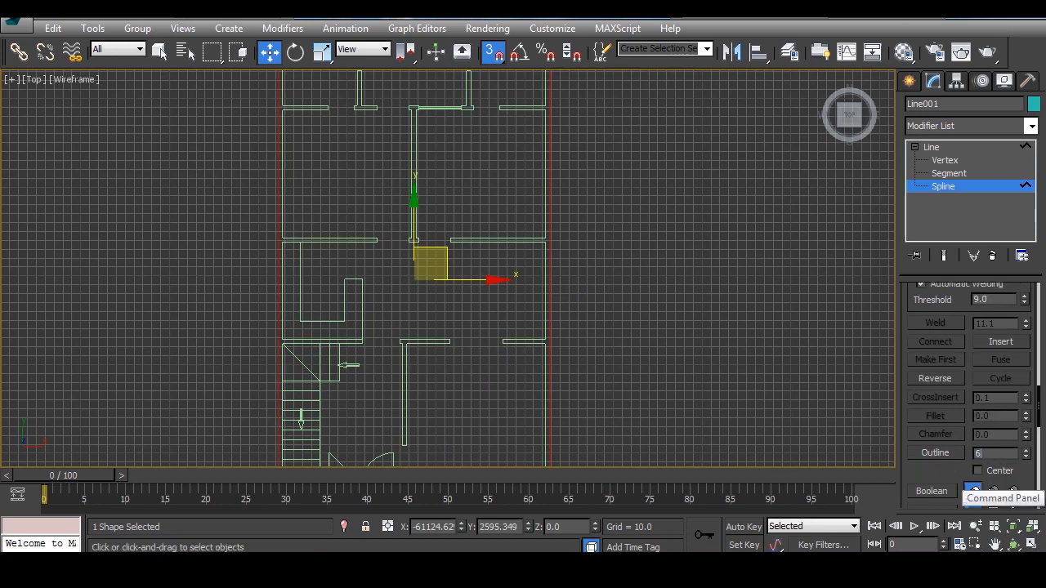
{"action": "key", "text": "Return"}
{"action": "scroll", "coordinate": [553, 351], "scroll_direction": "up", "scroll_amount": 8}
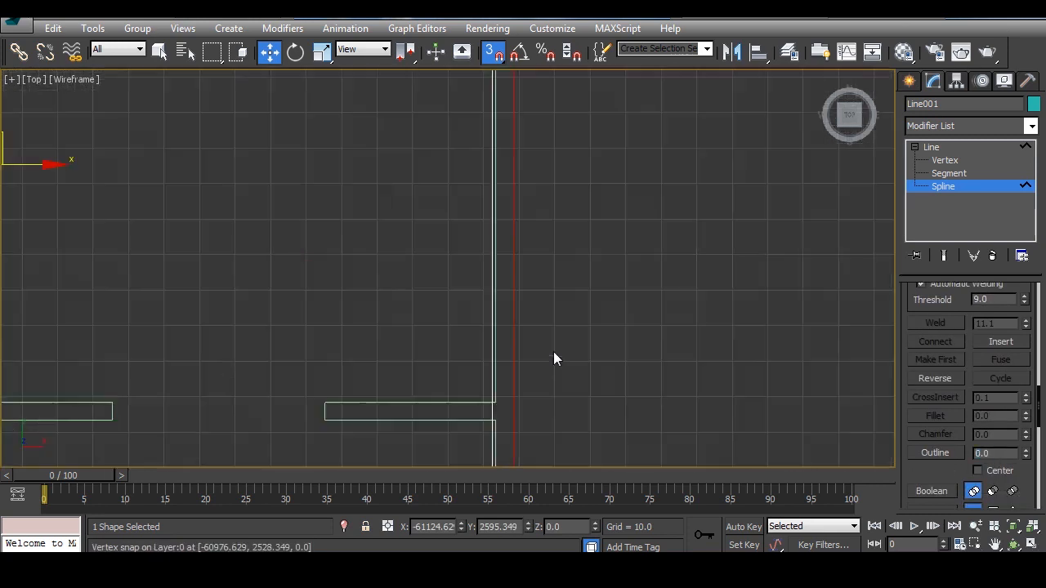
{"action": "middle_click_drag", "start_coordinate": [458, 378], "coordinate": [531, 75]}
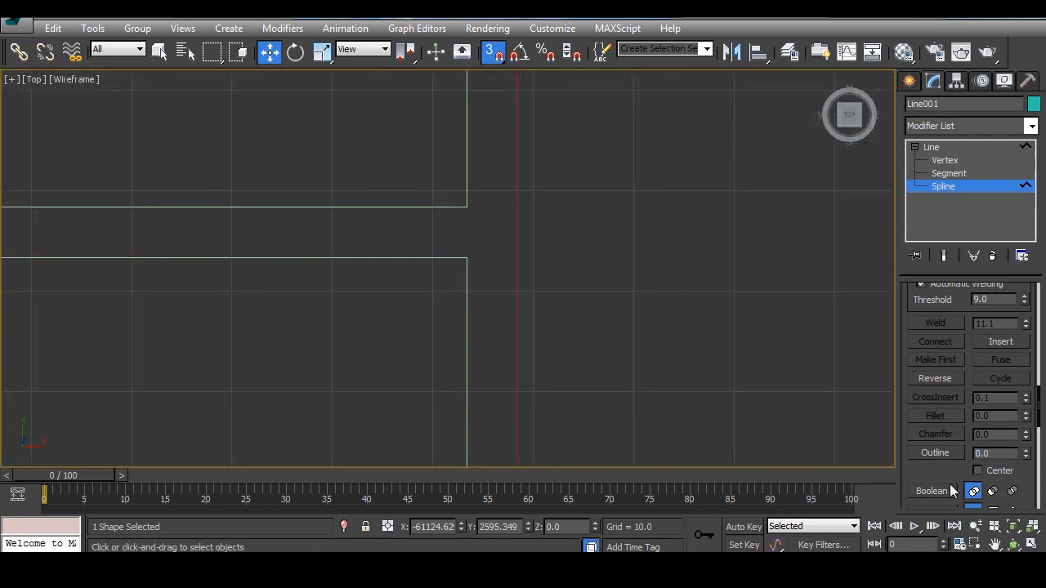
Try an outline of 5 on the closed outer-wall spline and inspect the result around the front window
{"action": "left_click", "coordinate": [997, 452]}
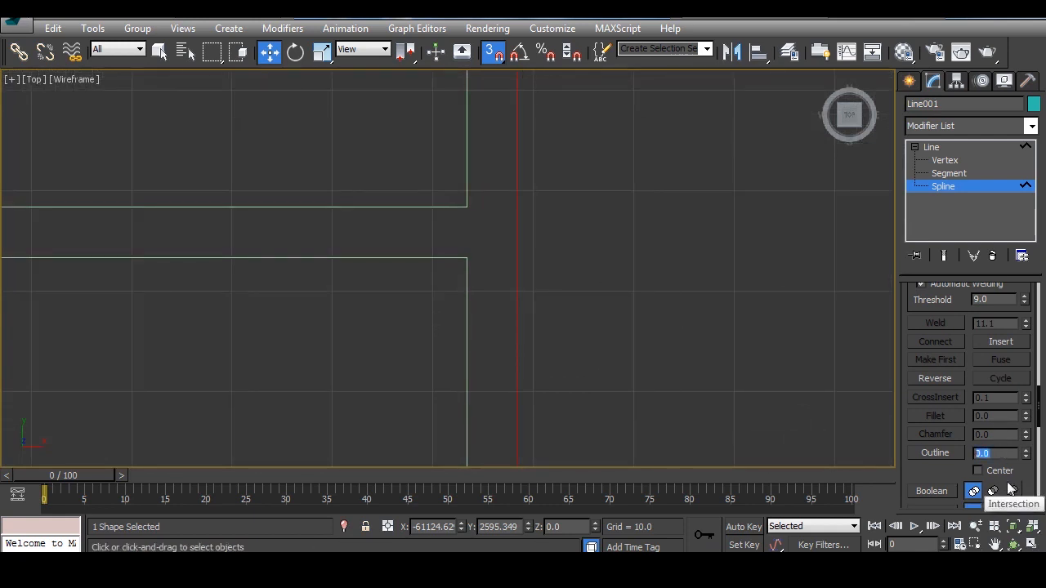
{"action": "type", "text": "5"}
{"action": "key", "text": "Return"}
{"action": "middle_click_drag", "start_coordinate": [440, 207], "coordinate": [525, 278]}
{"action": "scroll", "coordinate": [445, 262], "scroll_direction": "down", "scroll_amount": 6}
{"action": "scroll", "coordinate": [507, 302], "scroll_direction": "up", "scroll_amount": 1}
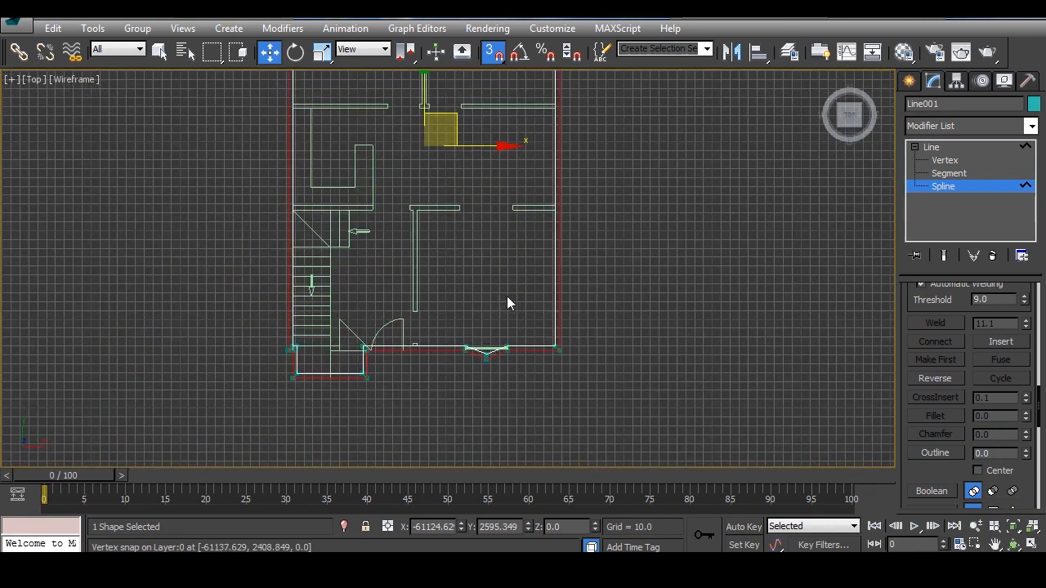
{"action": "left_click", "coordinate": [467, 379]}
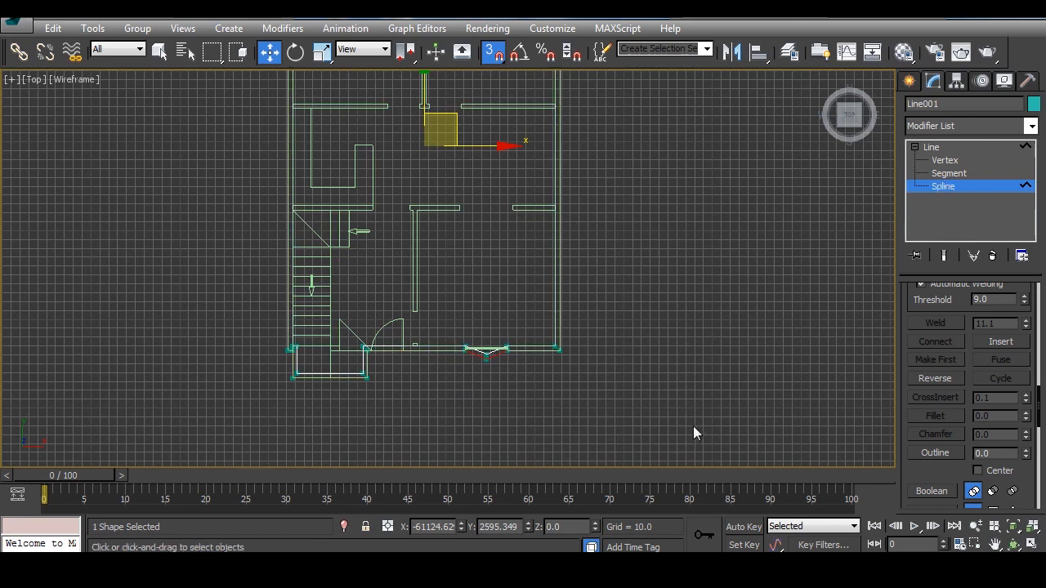
{"action": "left_click", "coordinate": [525, 353], "text": "ctrl"}
{"action": "scroll", "coordinate": [572, 348], "scroll_direction": "up", "scroll_amount": 6}
{"action": "middle_click_drag", "start_coordinate": [594, 355], "coordinate": [662, 322]}
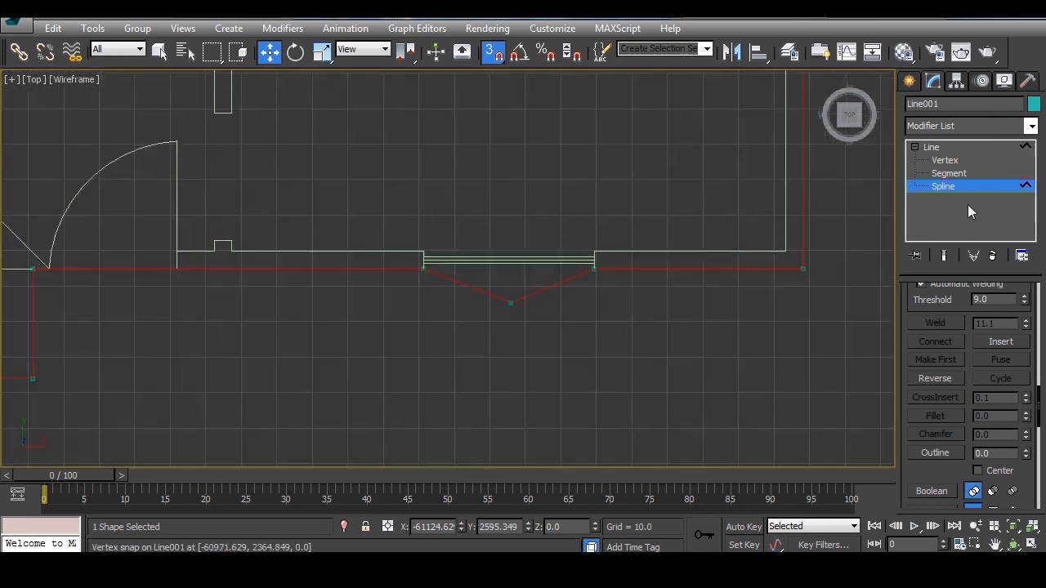
Try deleting the vertex outside the middle of the front window, with 3D snapping off
{"action": "left_click", "coordinate": [945, 161]}
{"action": "left_click_drag", "start_coordinate": [496, 334], "coordinate": [526, 295]}
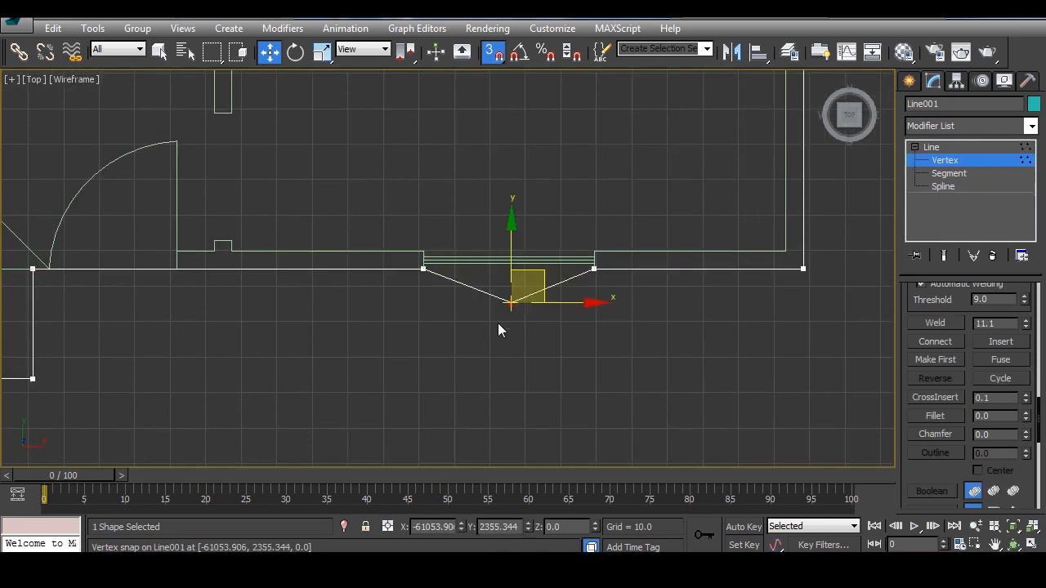
{"action": "left_click", "coordinate": [493, 51]}
{"action": "key", "text": "Delete"}
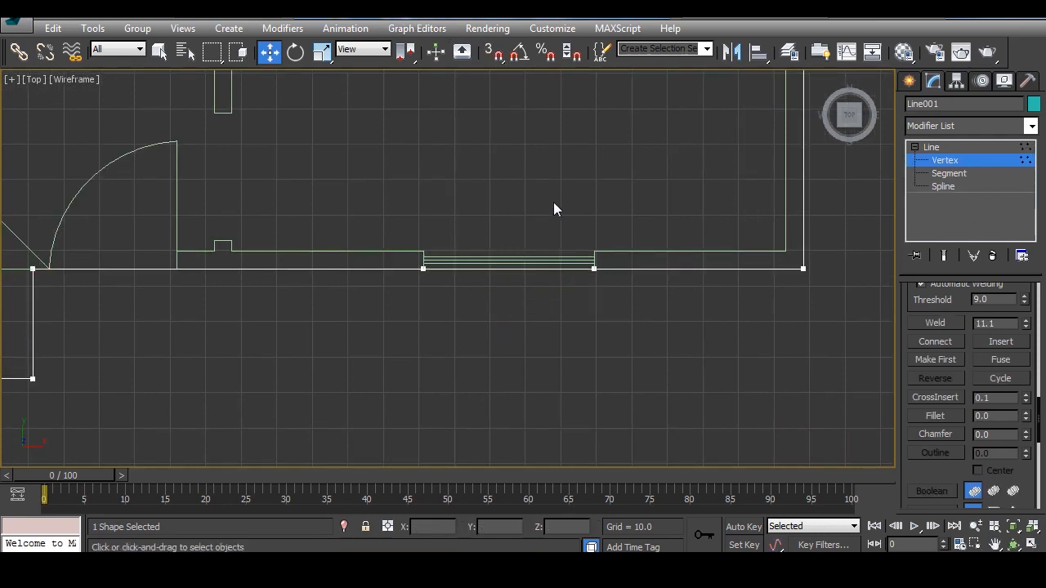
{"action": "key", "text": "ctrl+z"}
Delete the two angled spline segments projecting outside the front window to open the window gap
{"action": "key", "text": "2"}
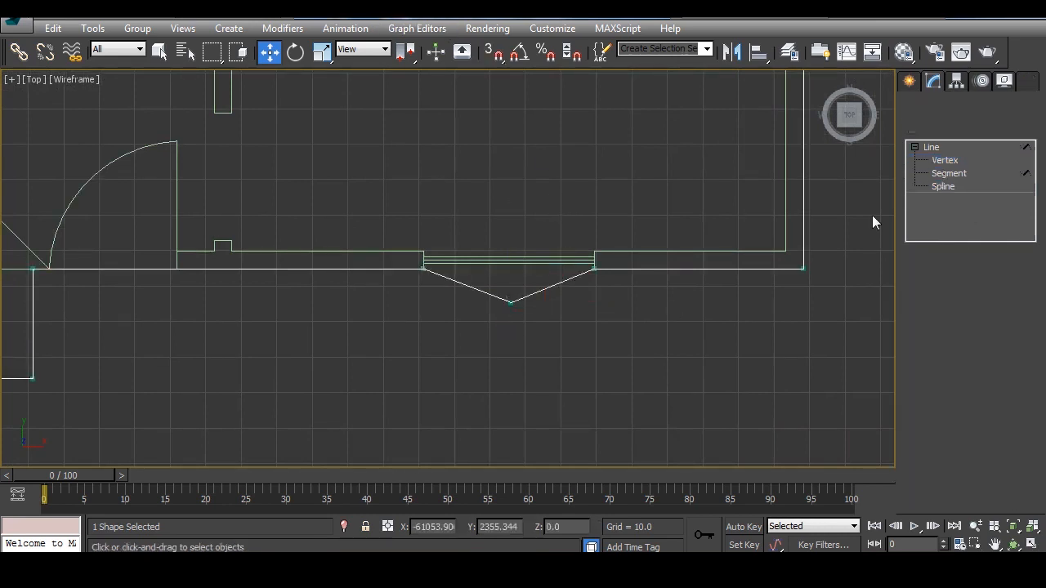
{"action": "left_click_drag", "start_coordinate": [509, 292], "coordinate": [529, 401]}
{"action": "key", "text": "Delete"}
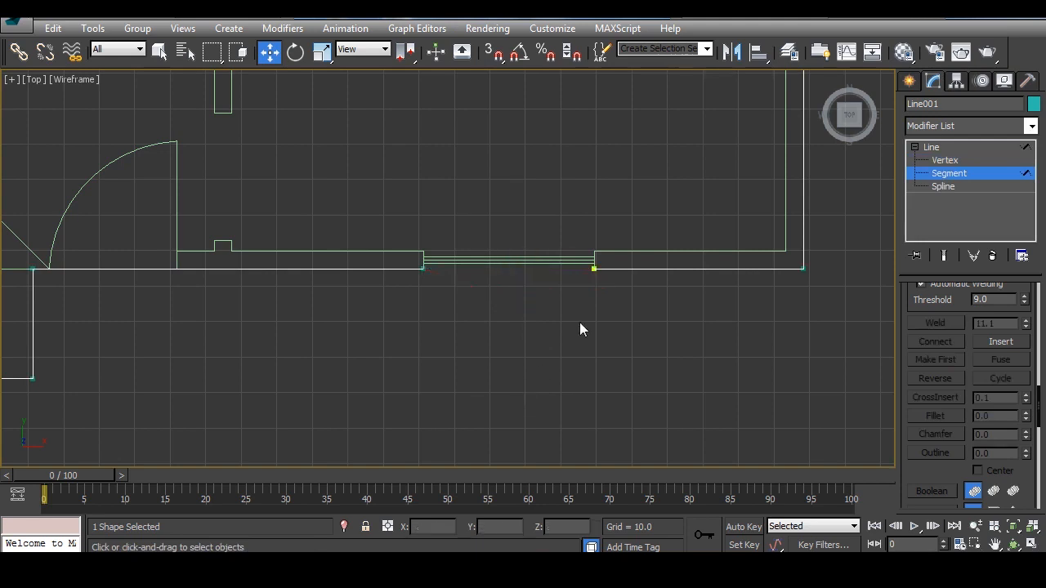
Outline the outer-wall spline by 5 to give it wall thickness, and leave spline editing
{"action": "left_click", "coordinate": [942, 187]}
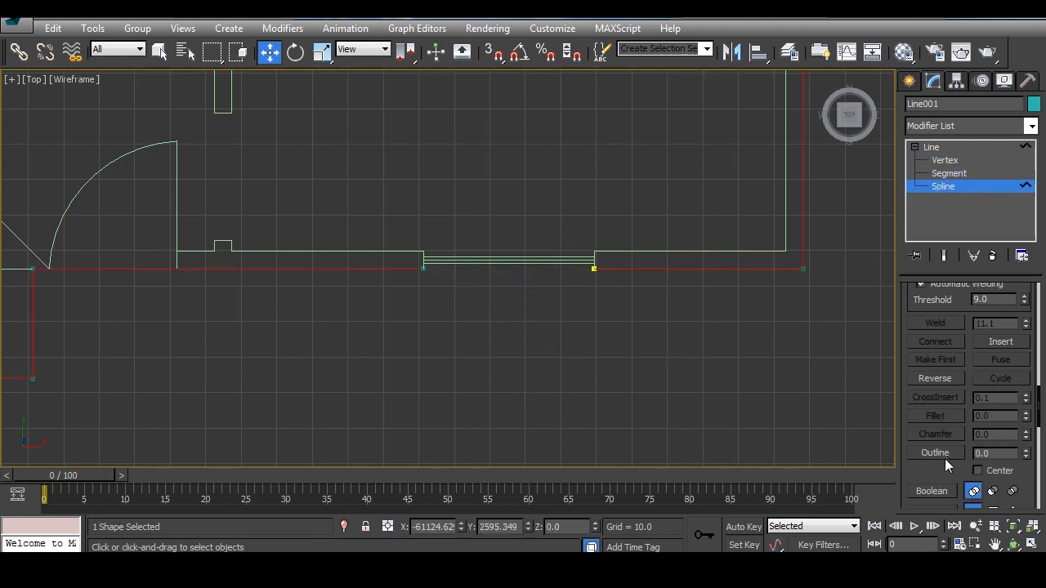
{"action": "left_click", "coordinate": [997, 453]}
{"action": "type", "text": "5"}
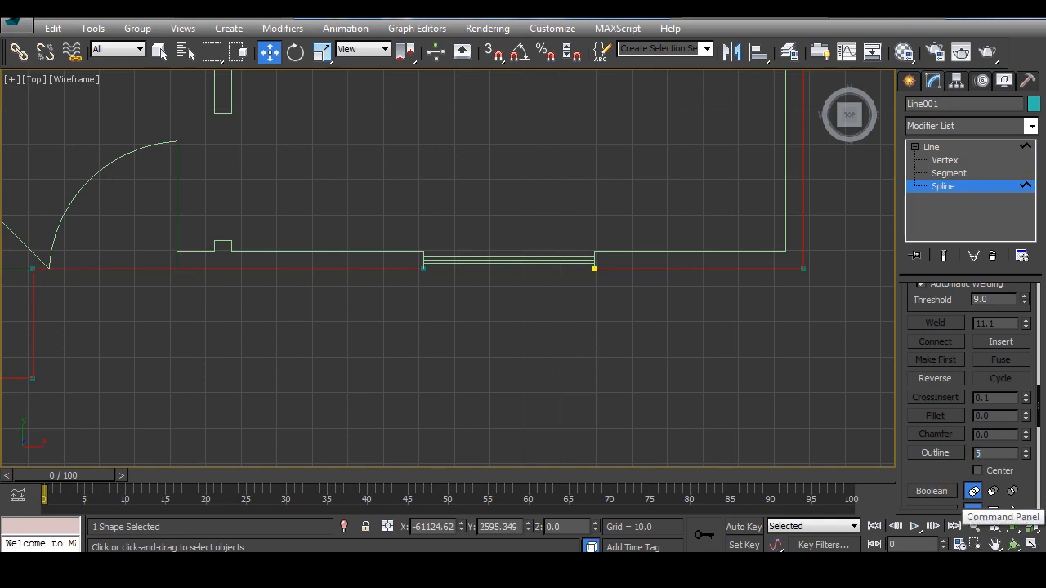
{"action": "key", "text": "Return"}
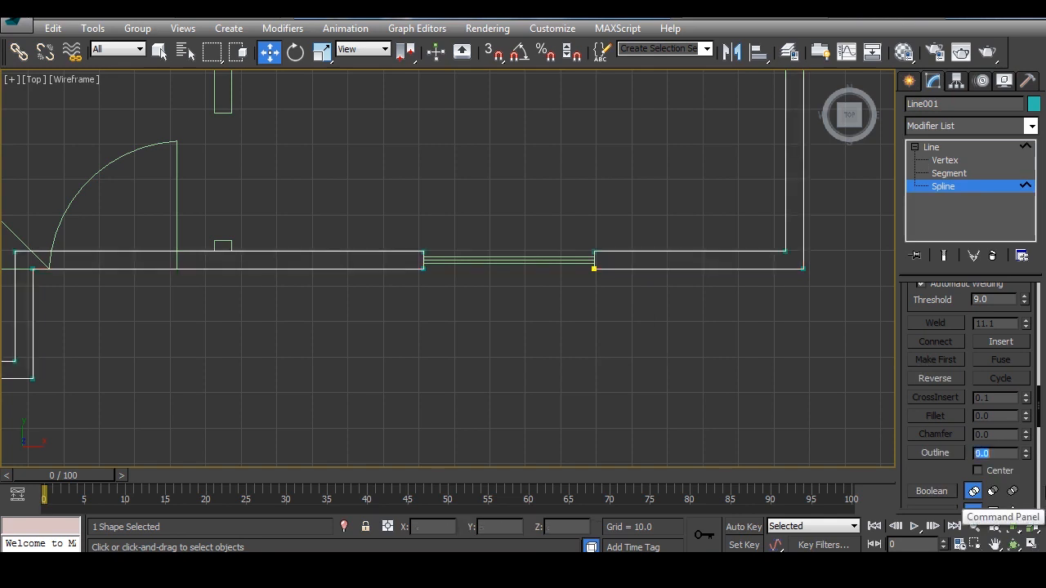
{"action": "left_click", "coordinate": [943, 186]}
Copy the outlined walls to the side of the plan, inspect the window opening, and delete the copy
{"action": "middle_click_drag", "start_coordinate": [618, 274], "coordinate": [532, 320]}
{"action": "scroll", "coordinate": [617, 296], "scroll_direction": "down", "scroll_amount": 5}
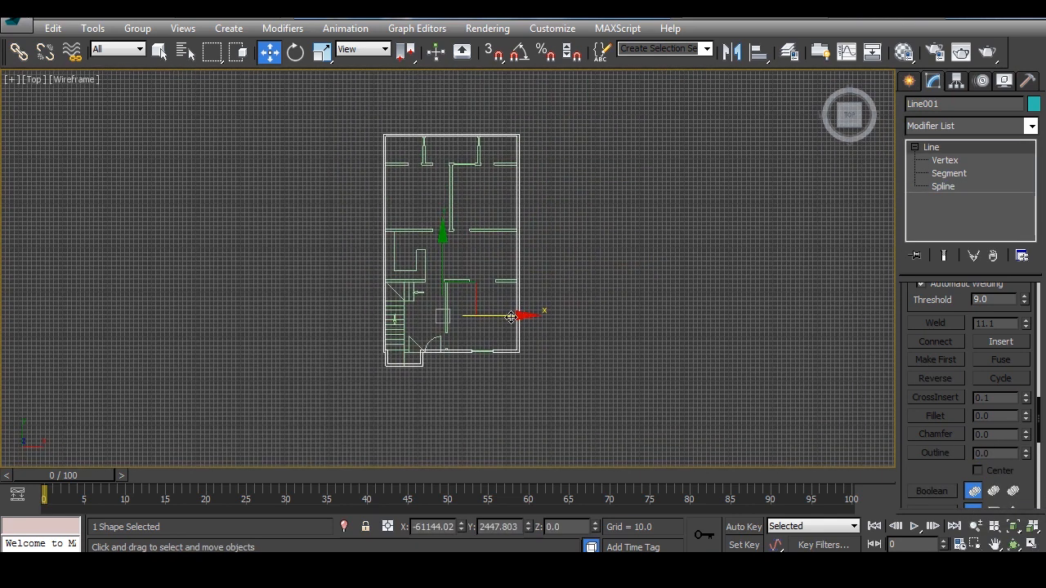
{"action": "left_click_drag", "start_coordinate": [527, 315], "coordinate": [742, 311], "text": "shift"}
{"action": "left_click", "coordinate": [527, 354]}
{"action": "middle_click_drag", "start_coordinate": [710, 359], "coordinate": [588, 331]}
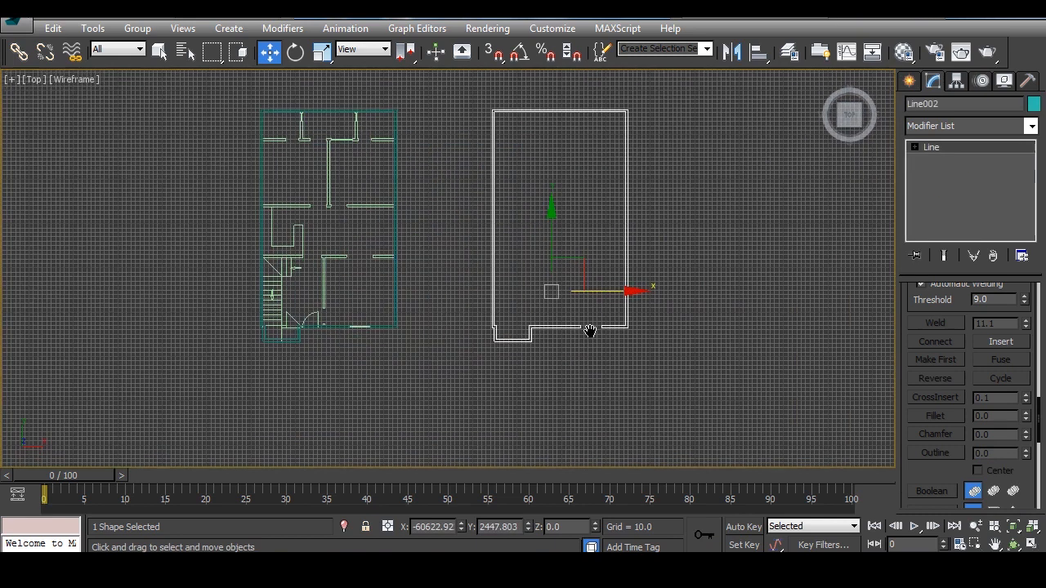
{"action": "scroll", "coordinate": [584, 331], "scroll_direction": "up", "scroll_amount": 5}
{"action": "scroll", "coordinate": [525, 297], "scroll_direction": "up", "scroll_amount": 2}
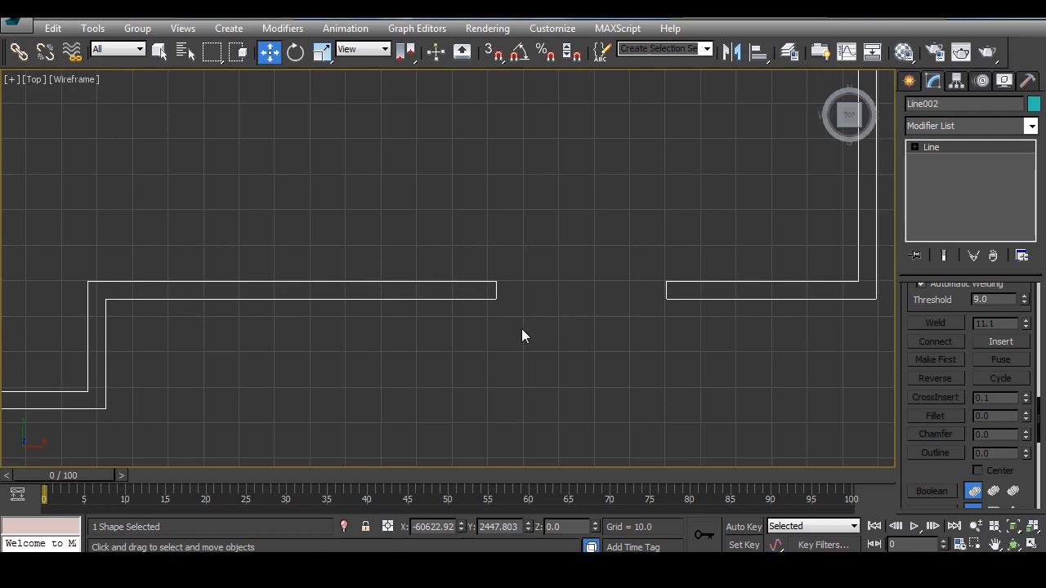
{"action": "scroll", "coordinate": [523, 331], "scroll_direction": "down", "scroll_amount": 2}
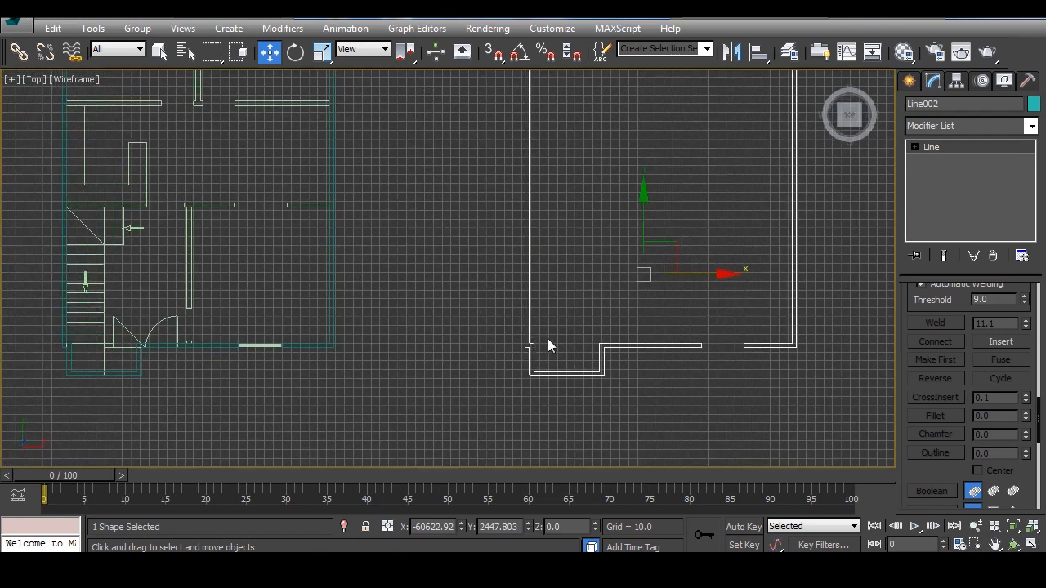
{"action": "key", "text": "Delete"}
Draw a snapped 5 by 48 rectangle over the front room's interior wall stub that meets the right outer wall
{"action": "scroll", "coordinate": [400, 299], "scroll_direction": "up", "scroll_amount": 8}
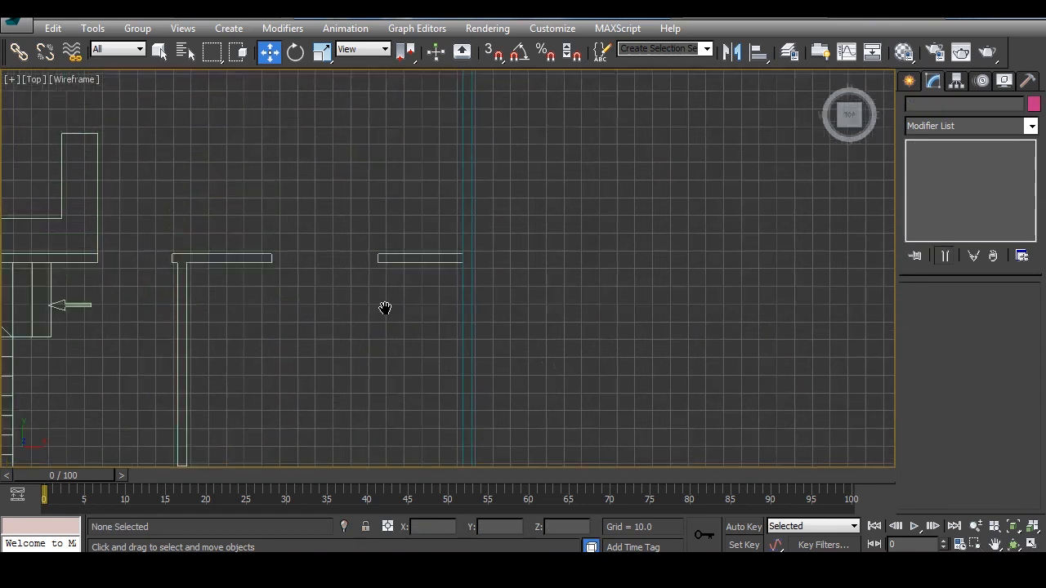
{"action": "scroll", "coordinate": [468, 361], "scroll_direction": "up", "scroll_amount": 4}
{"action": "middle_click_drag", "start_coordinate": [473, 360], "coordinate": [442, 374]}
{"action": "left_click", "coordinate": [909, 80]}
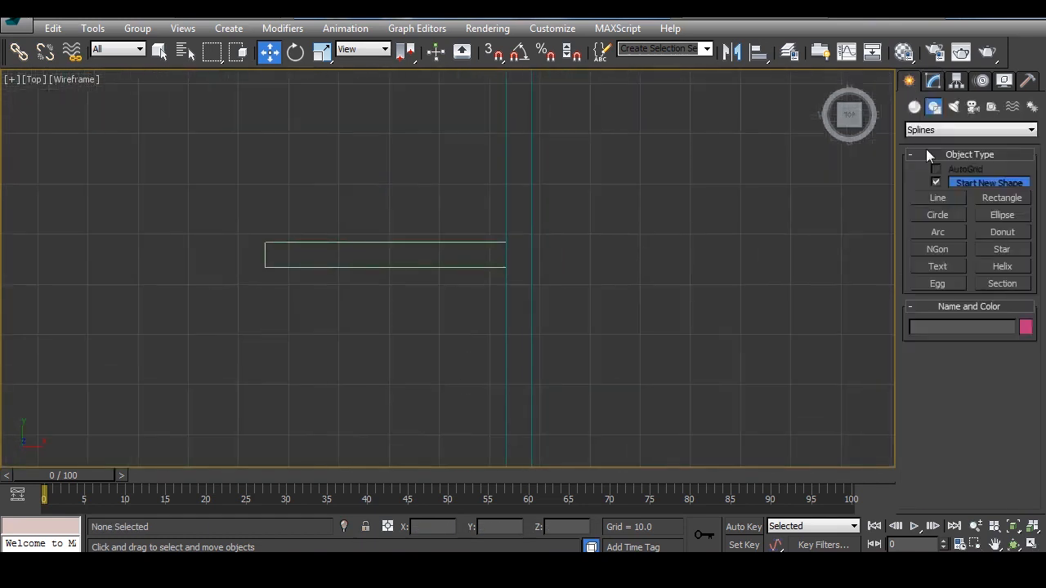
{"action": "left_click", "coordinate": [986, 198]}
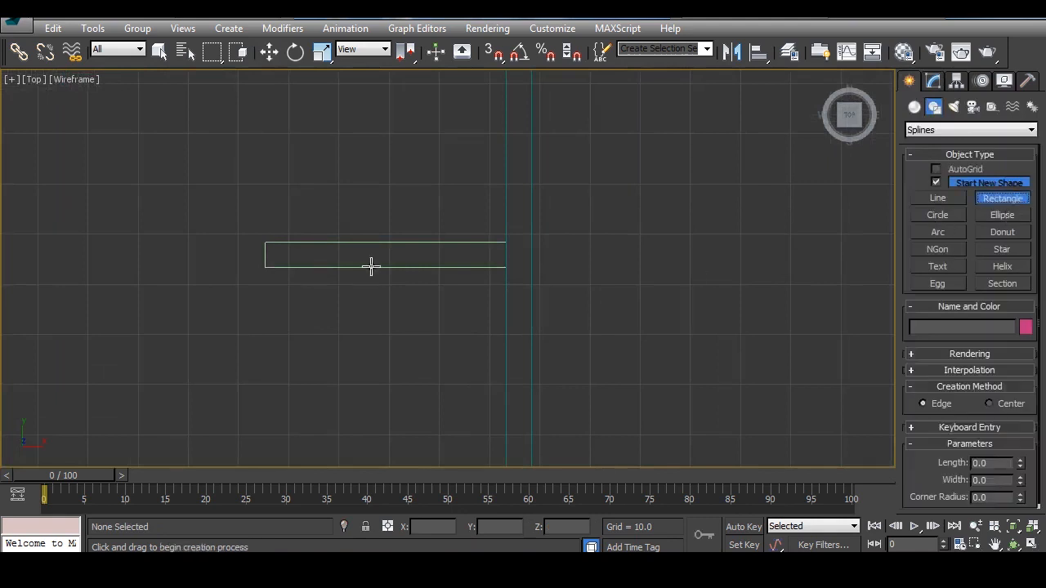
{"action": "left_click", "coordinate": [495, 51]}
{"action": "left_click_drag", "start_coordinate": [264, 243], "coordinate": [434, 270]}
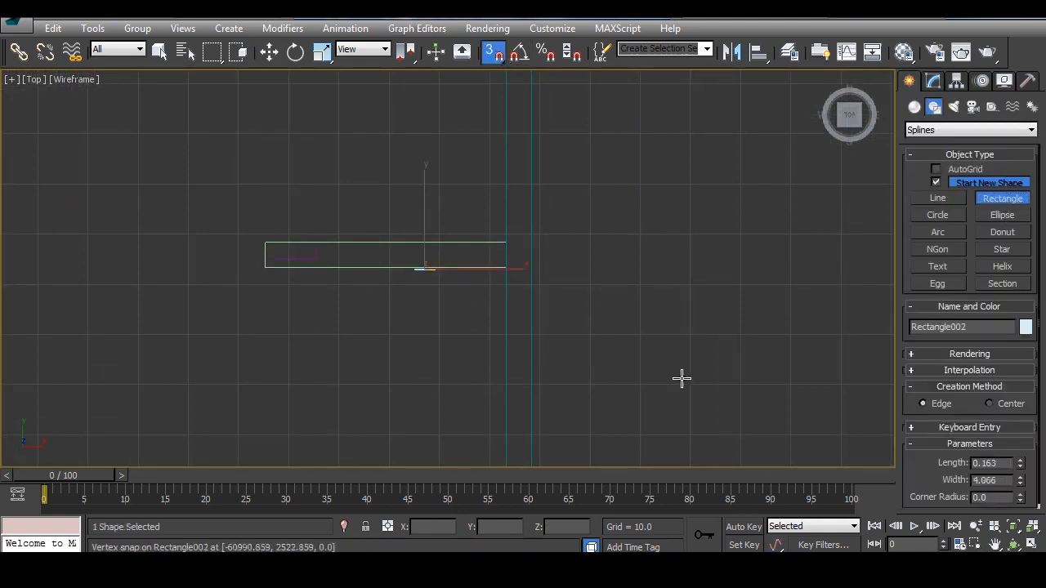
{"action": "key", "text": "ctrl+z"}
{"action": "key", "text": "ctrl+z"}
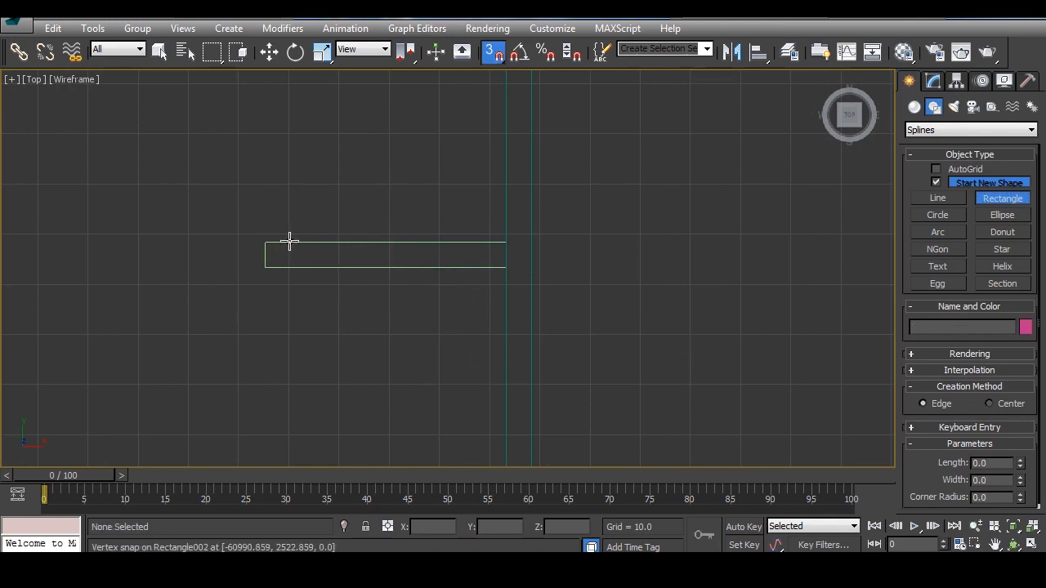
{"action": "left_click_drag", "start_coordinate": [265, 243], "coordinate": [507, 268]}
{"action": "middle_click_drag", "start_coordinate": [482, 302], "coordinate": [483, 308]}
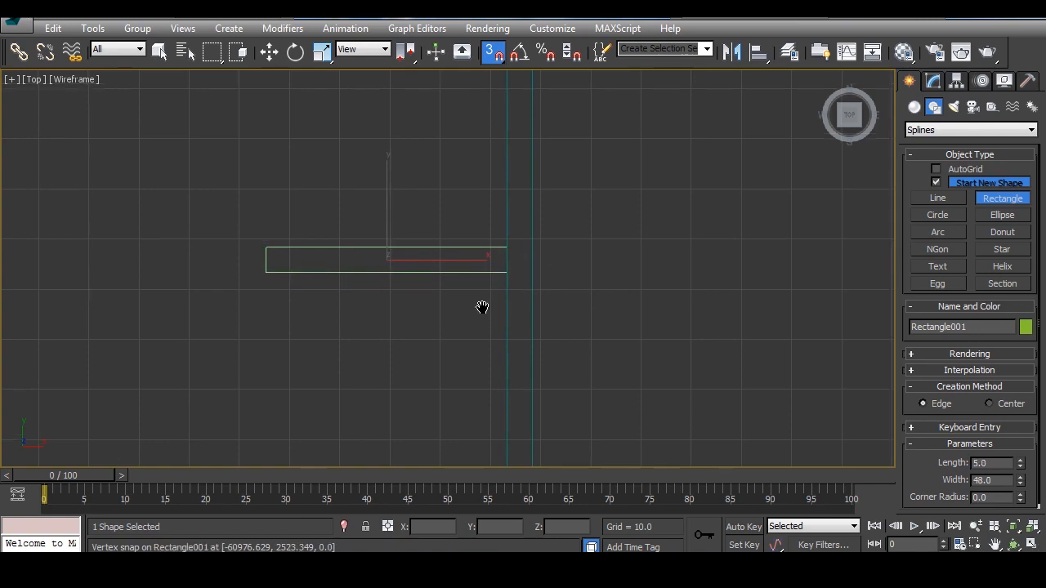
Try moving the new rectangle away from the wall stub toward the back of the plan
{"action": "left_click", "coordinate": [270, 51]}
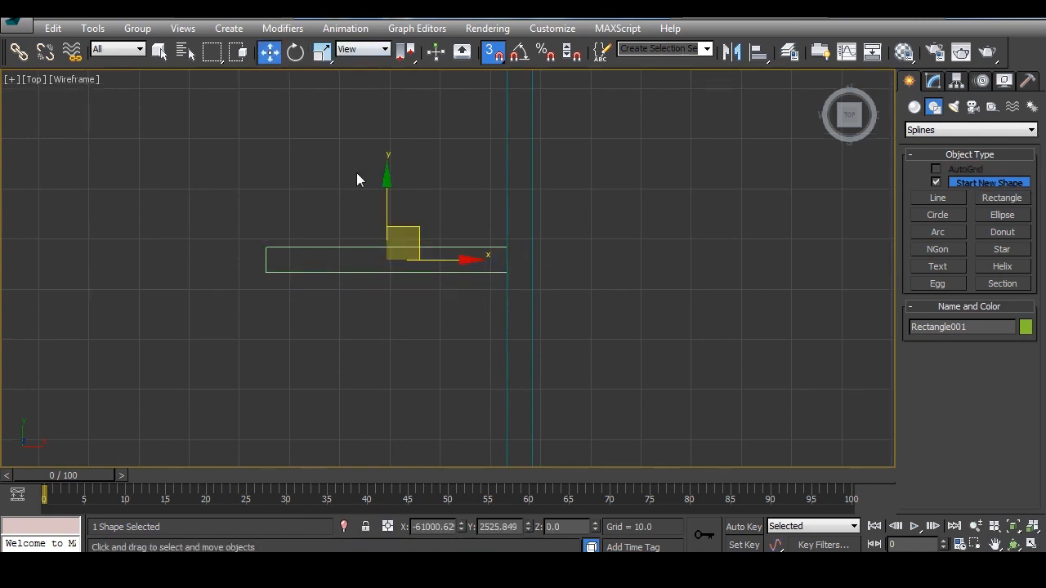
{"action": "left_click_drag", "start_coordinate": [388, 258], "coordinate": [388, 180]}
{"action": "key", "text": "ctrl+z"}
Draw a snapped 5 by 106.5 rectangle over the next interior wall toward the back that meets the right outer wall
{"action": "middle_click_drag", "start_coordinate": [439, 331], "coordinate": [443, 374]}
{"action": "scroll", "coordinate": [443, 374], "scroll_direction": "down", "scroll_amount": 2}
{"action": "middle_click_drag", "start_coordinate": [322, 240], "coordinate": [380, 351]}
{"action": "scroll", "coordinate": [338, 302], "scroll_direction": "down", "scroll_amount": 4}
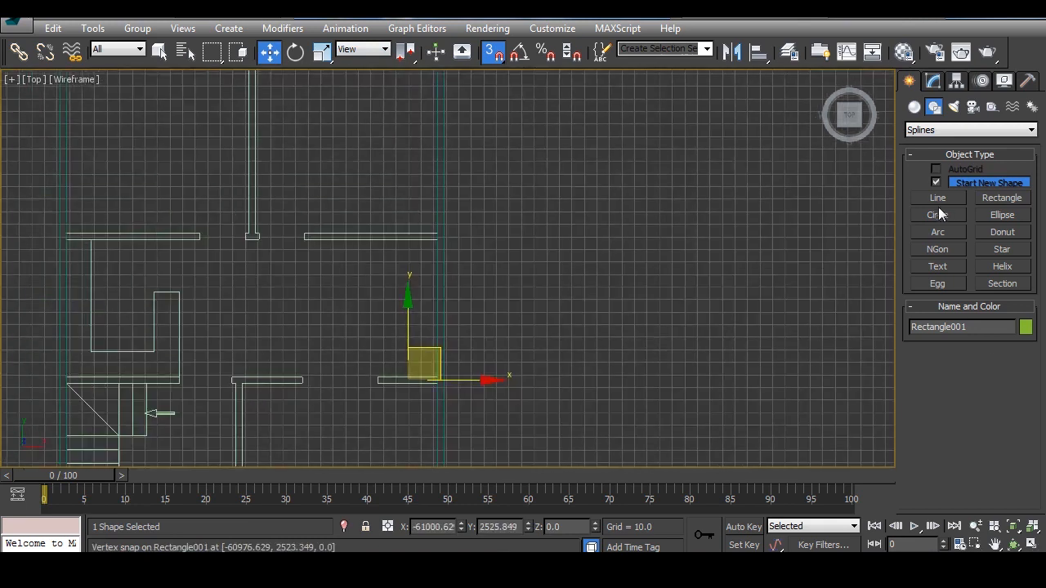
{"action": "left_click", "coordinate": [1007, 199]}
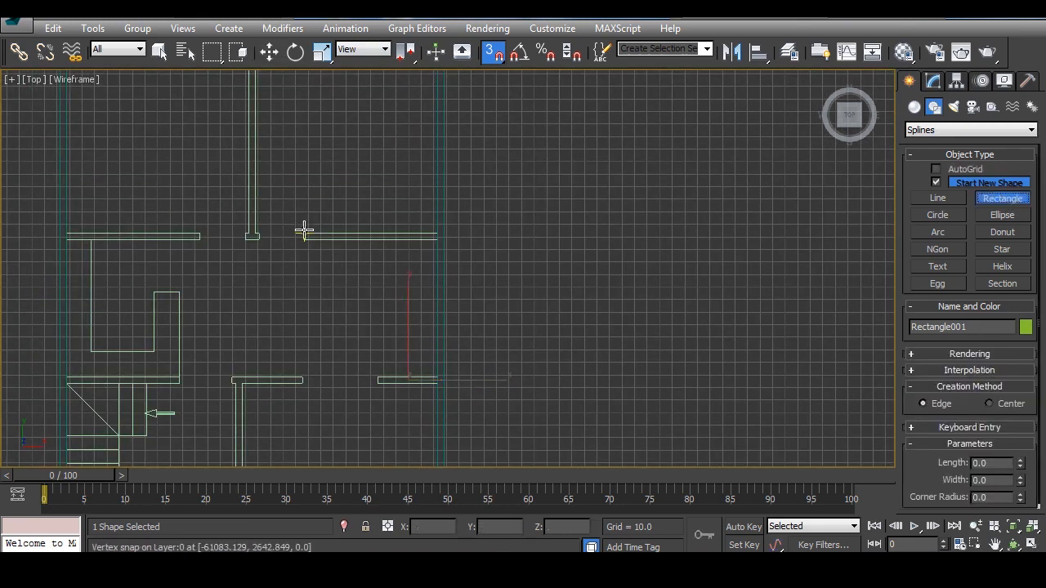
{"action": "left_click_drag", "start_coordinate": [304, 236], "coordinate": [436, 240]}
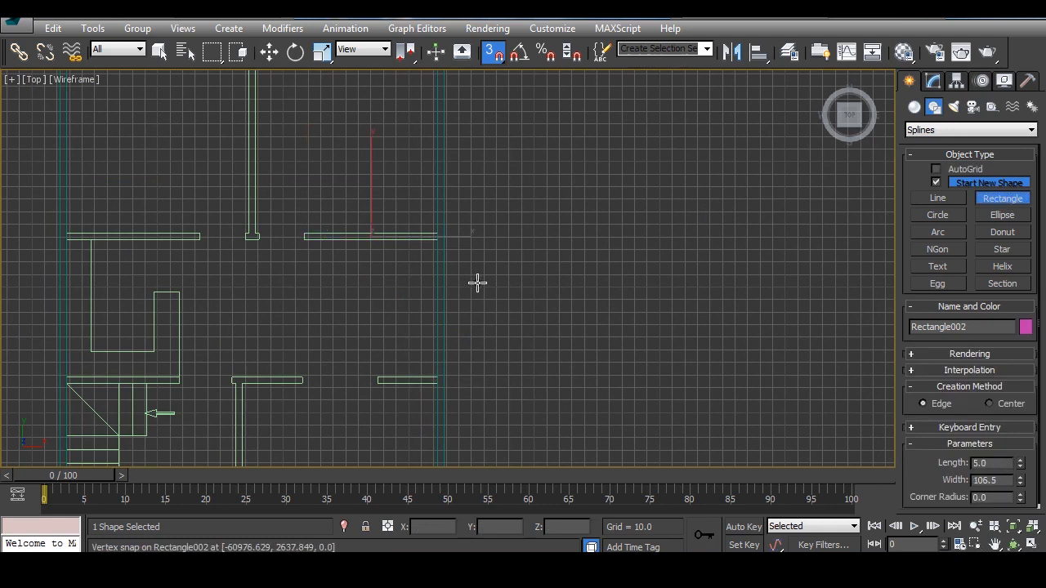
Turn off snapping and delete the imported floor plan linework, keeping the traced outer walls and rectangles
{"action": "left_click", "coordinate": [269, 52]}
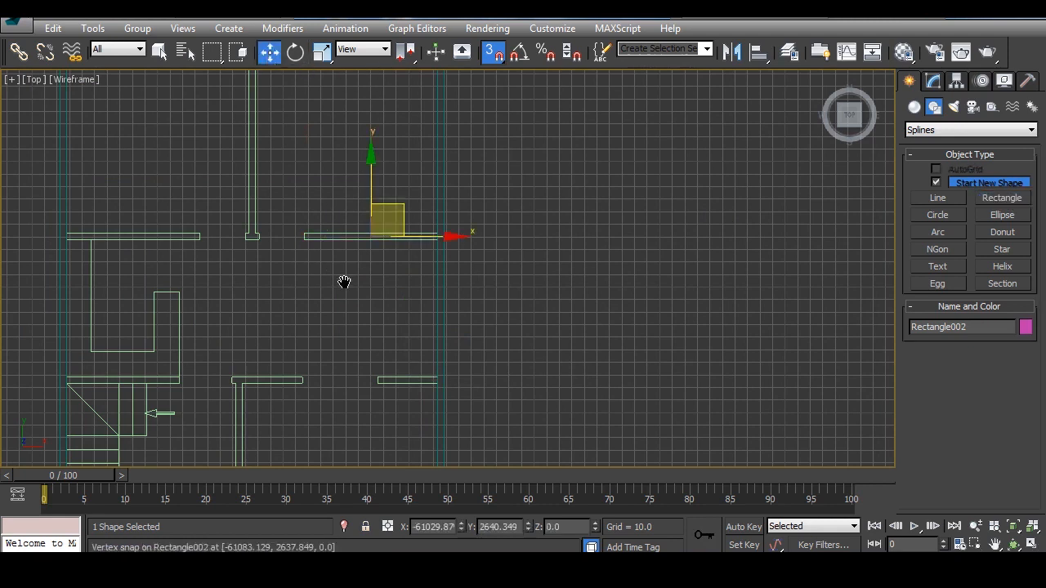
{"action": "scroll", "coordinate": [245, 290], "scroll_direction": "up", "scroll_amount": 2}
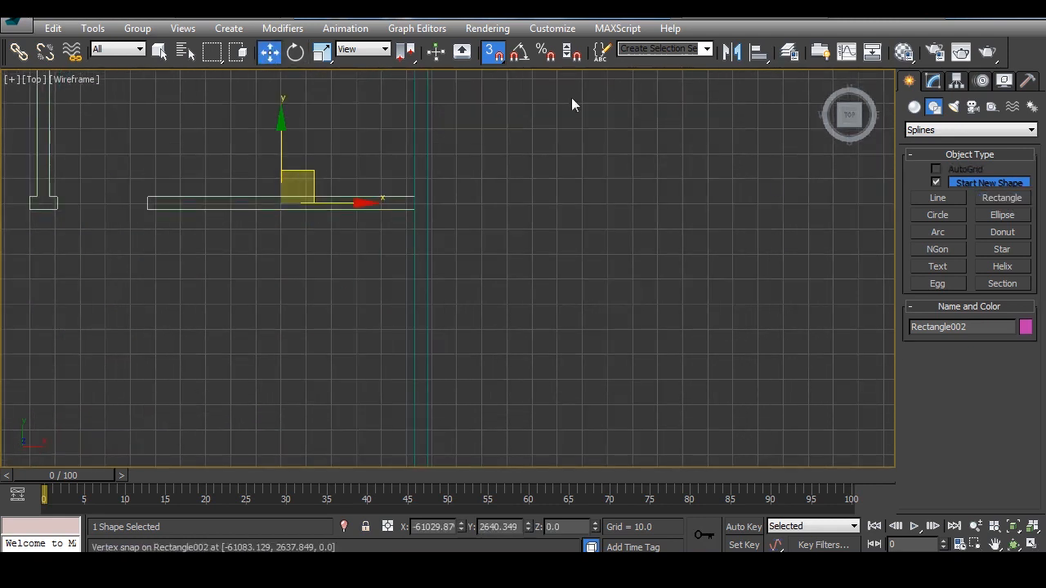
{"action": "left_click", "coordinate": [493, 51]}
{"action": "left_click", "coordinate": [933, 81]}
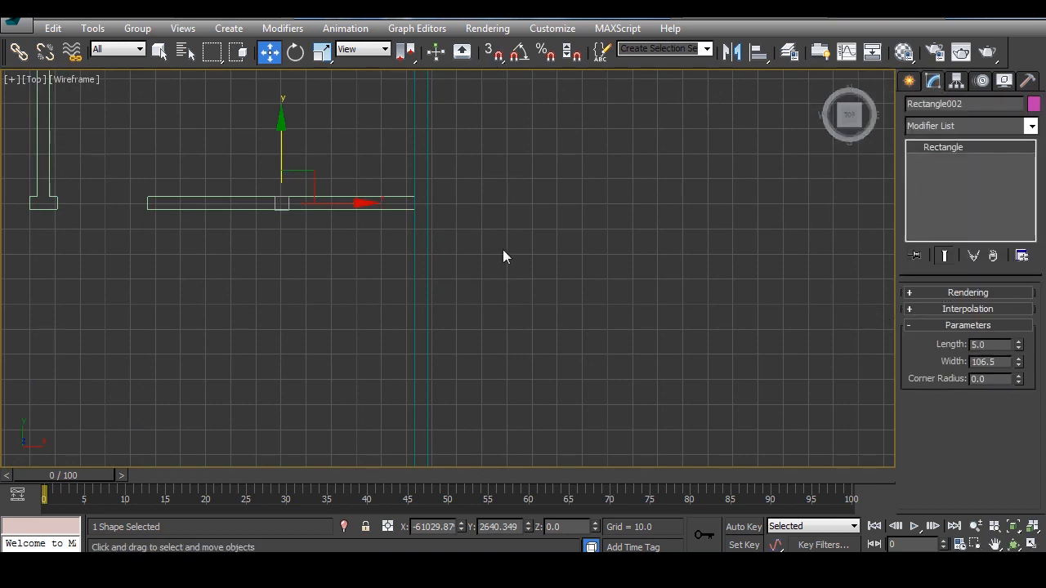
{"action": "left_click", "coordinate": [428, 225]}
{"action": "left_click", "coordinate": [388, 201]}
{"action": "scroll", "coordinate": [476, 303], "scroll_direction": "down", "scroll_amount": 3}
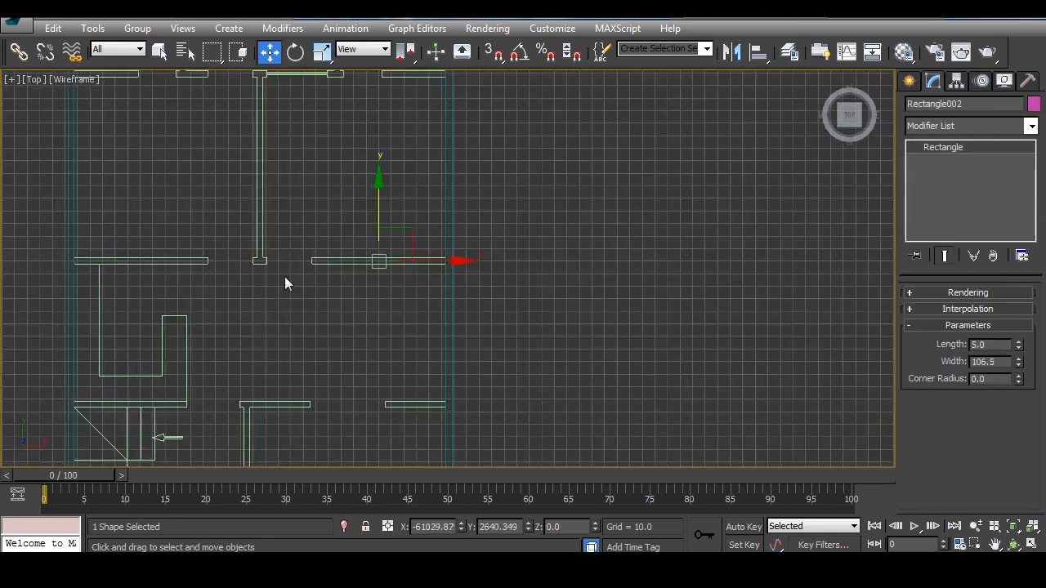
{"action": "left_click", "coordinate": [258, 258]}
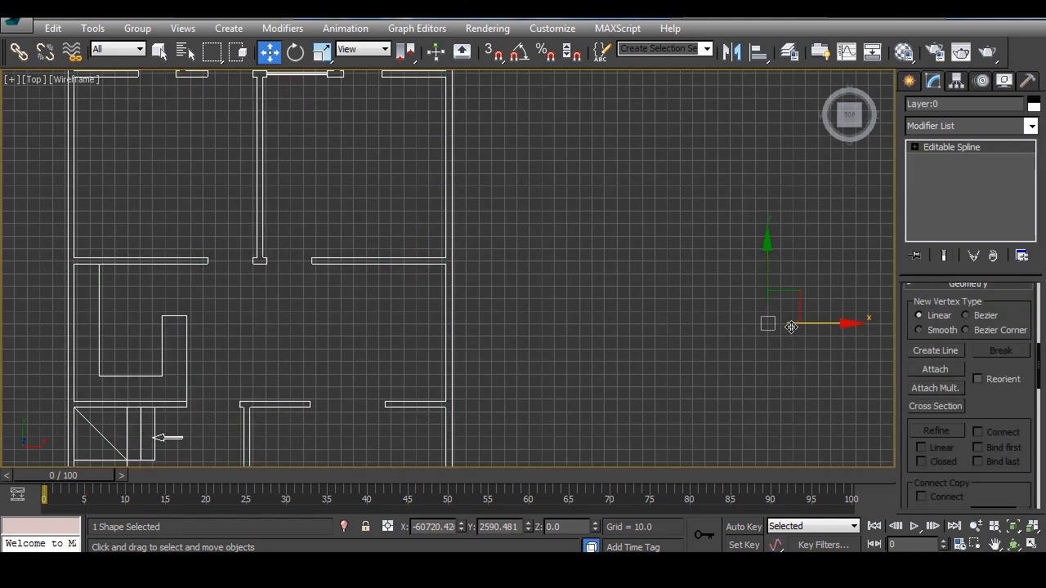
{"action": "key", "text": "Delete"}
Convert the 5 by 106.5 interior wall rectangle to an editable spline
{"action": "scroll", "coordinate": [417, 323], "scroll_direction": "up", "scroll_amount": 4}
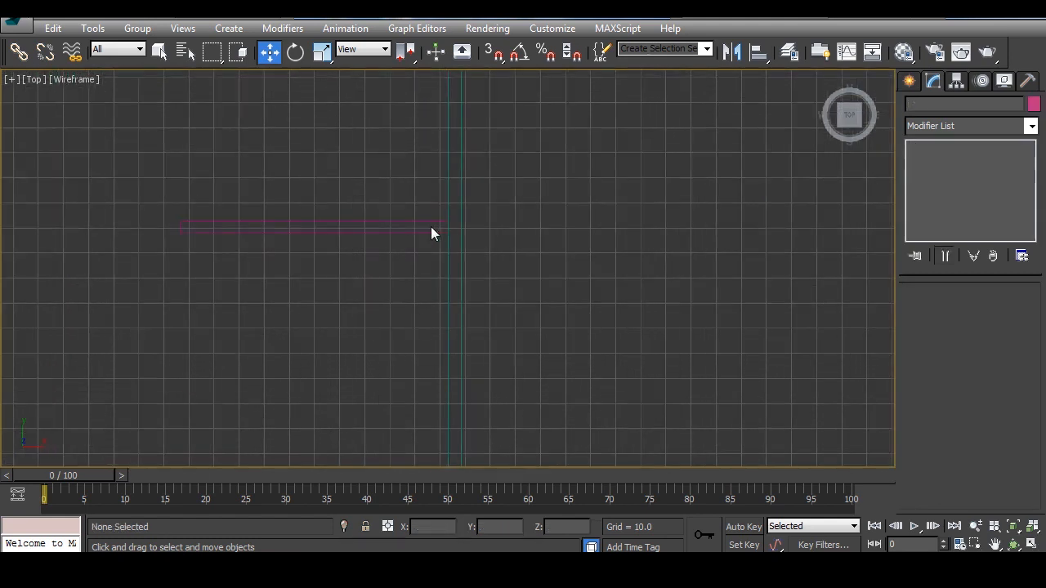
{"action": "left_click", "coordinate": [447, 229]}
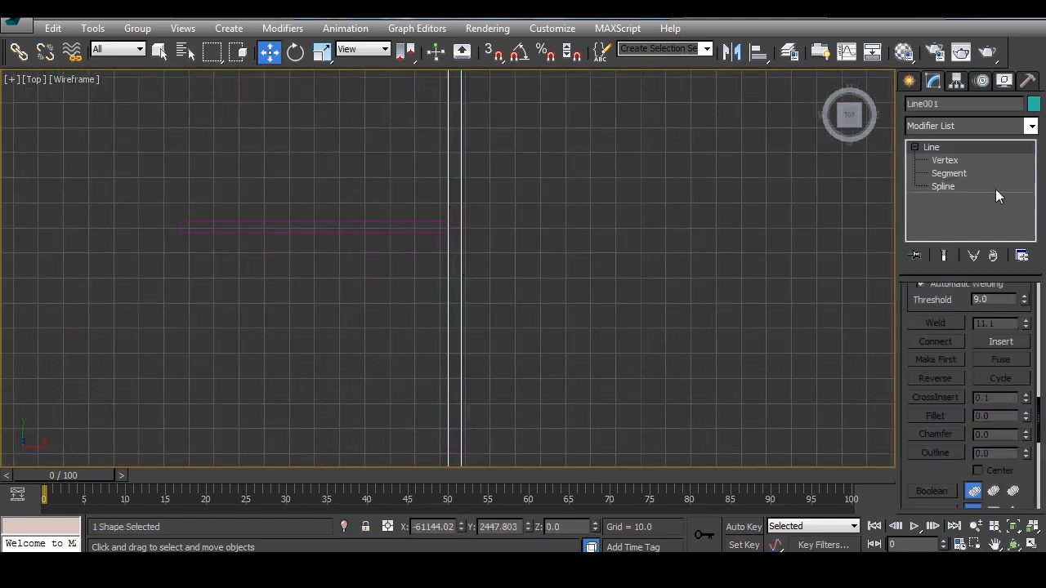
{"action": "left_click_drag", "start_coordinate": [953, 299], "coordinate": [860, 357]}
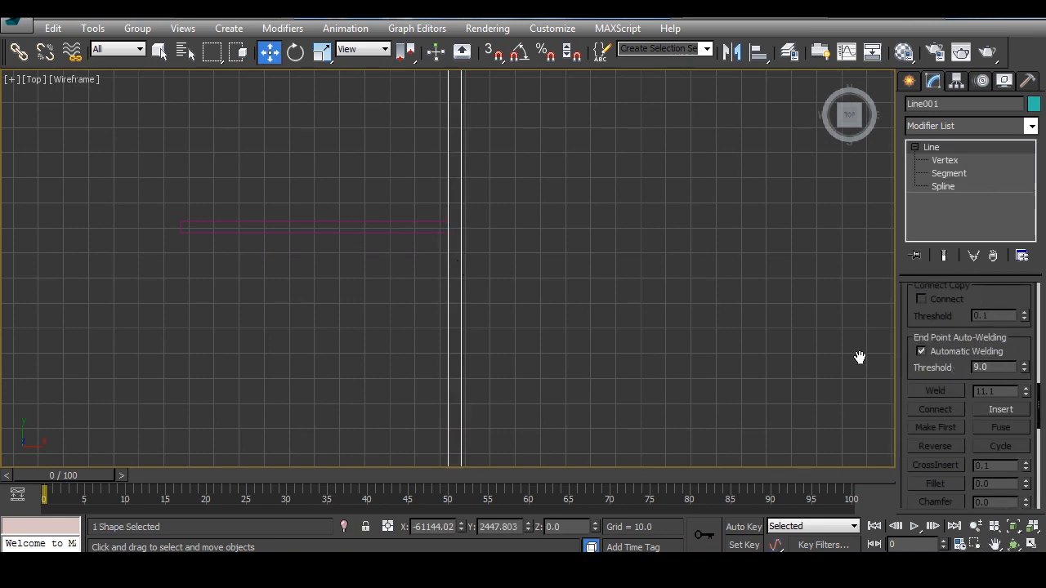
{"action": "left_click", "coordinate": [362, 232]}
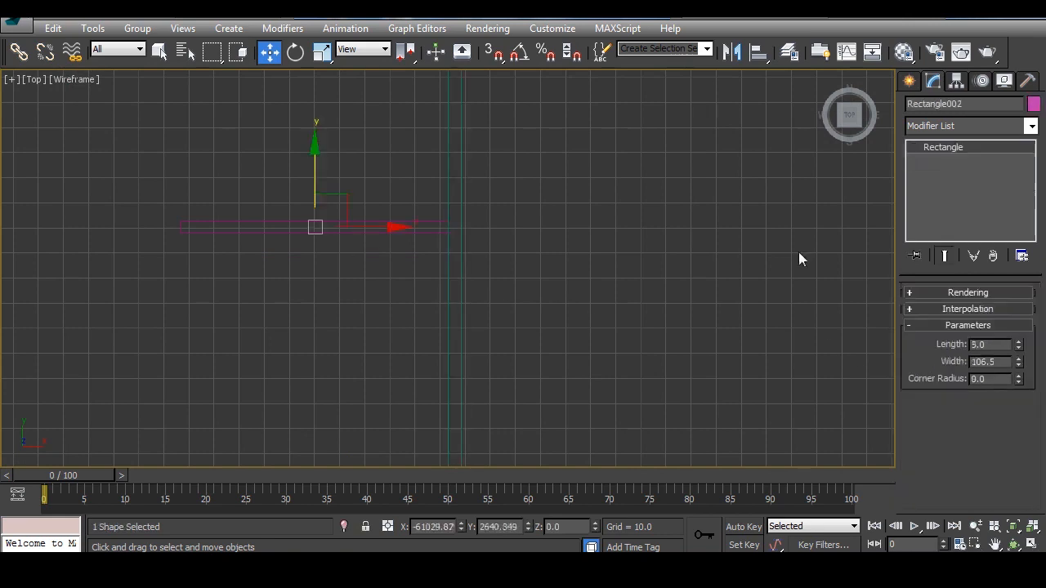
{"action": "right_click", "coordinate": [301, 240]}
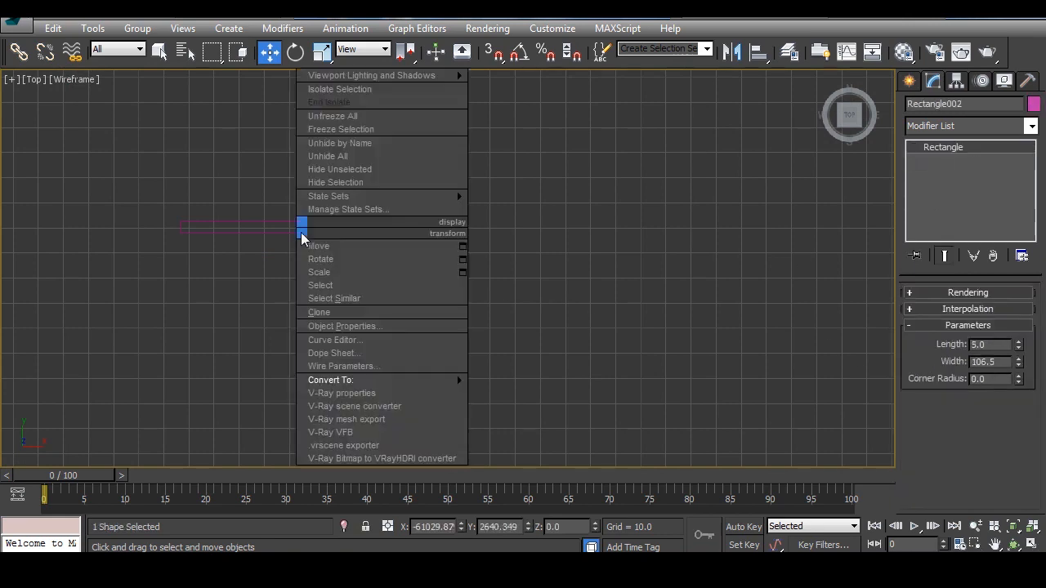
{"action": "mouse_move", "coordinate": [397, 381]}
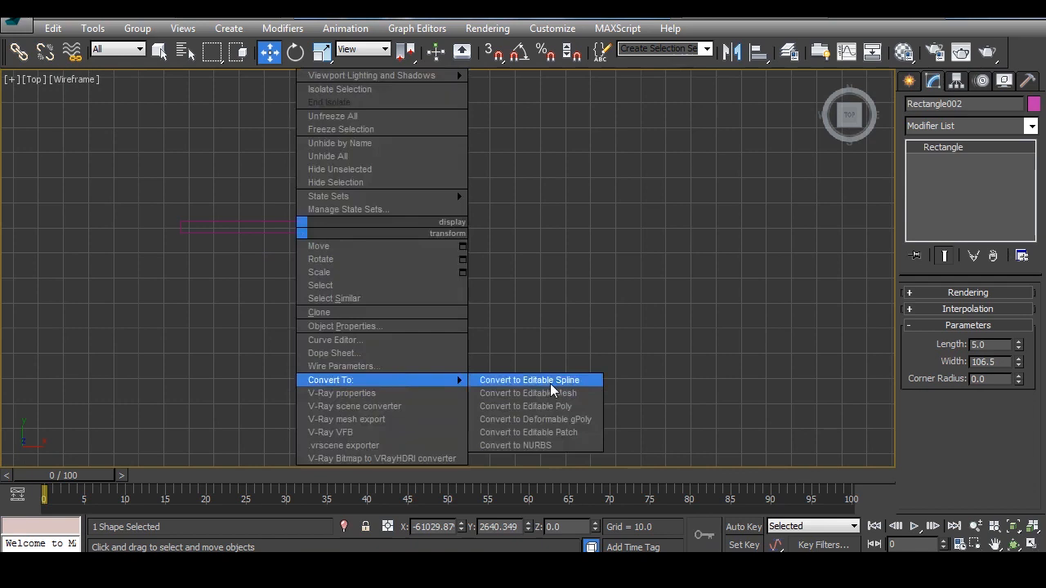
{"action": "left_click", "coordinate": [550, 380]}
Move the rectangle's two end vertices at the outer wall about 1.6 units into the wall's thickness
{"action": "left_click", "coordinate": [915, 147]}
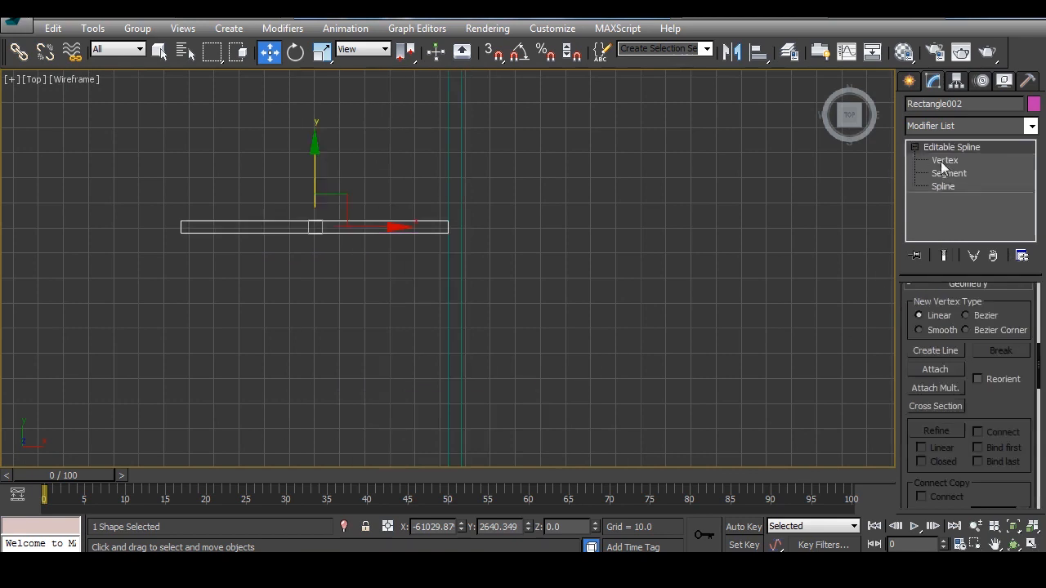
{"action": "left_click", "coordinate": [944, 161]}
{"action": "left_click_drag", "start_coordinate": [411, 231], "coordinate": [495, 236]}
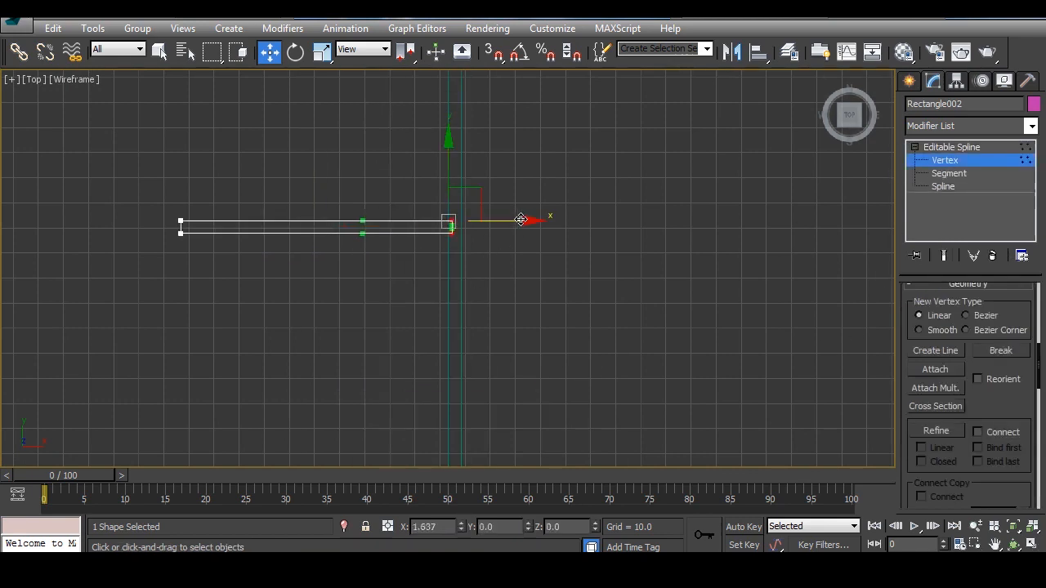
Attach the shorter interior wall rectangle to the editable spline and move its wall-side end vertices slightly into the outer wall
{"action": "middle_click_drag", "start_coordinate": [404, 395], "coordinate": [403, 170]}
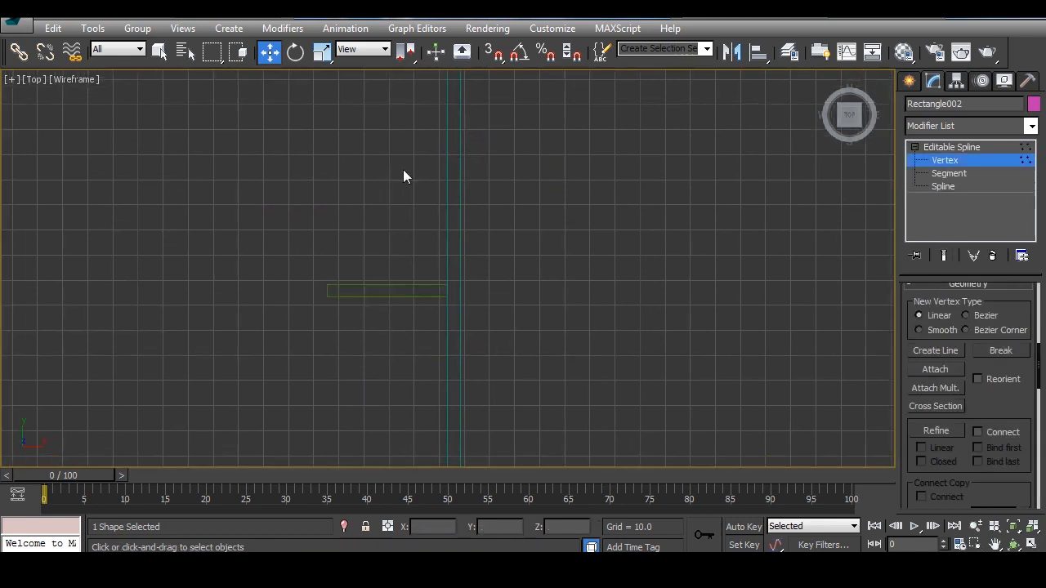
{"action": "left_click", "coordinate": [935, 369]}
{"action": "left_click", "coordinate": [416, 296]}
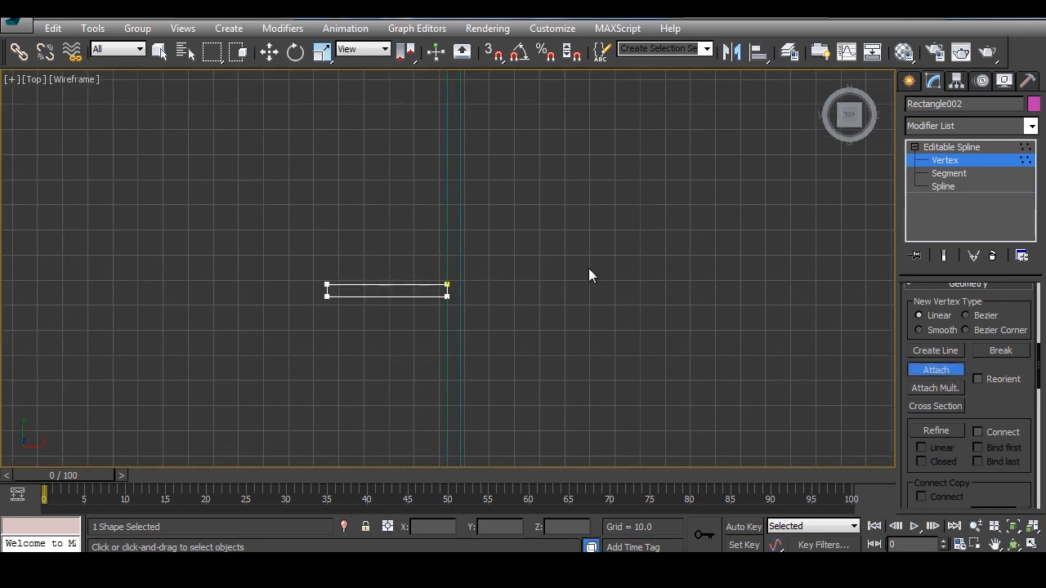
{"action": "left_click", "coordinate": [928, 376]}
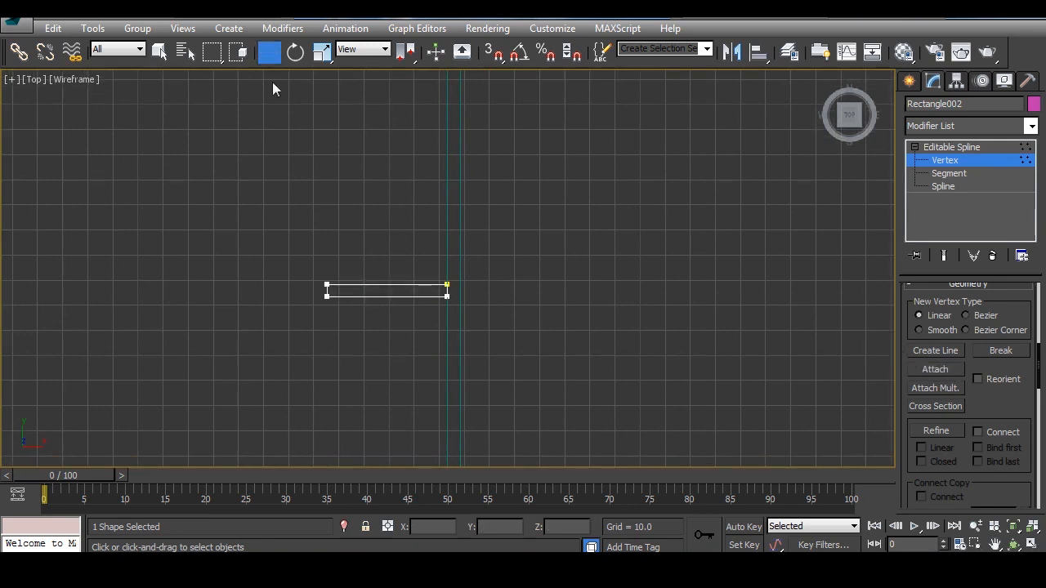
{"action": "left_click_drag", "start_coordinate": [454, 309], "coordinate": [457, 311]}
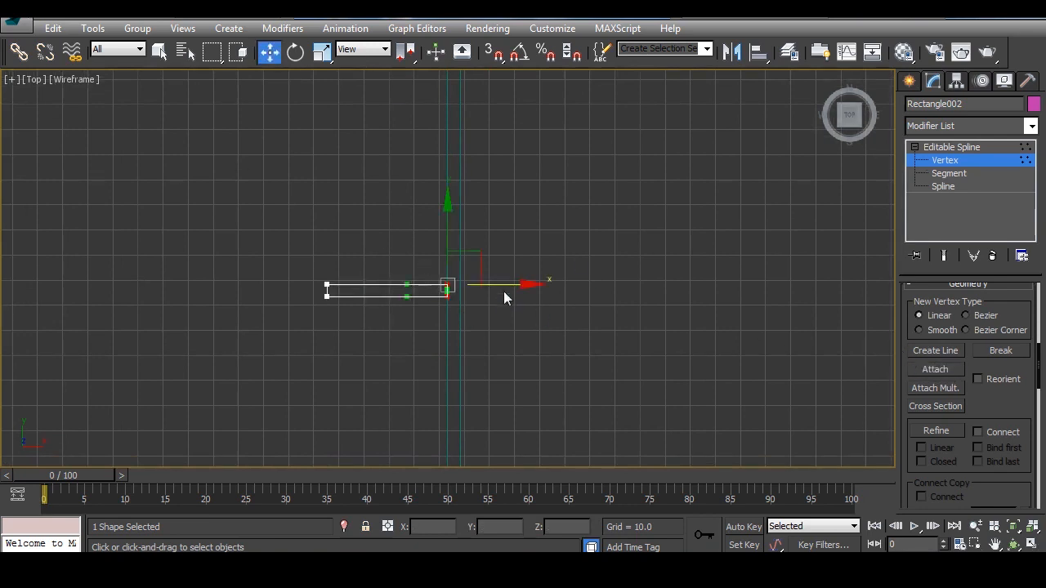
{"action": "left_click", "coordinate": [946, 163]}
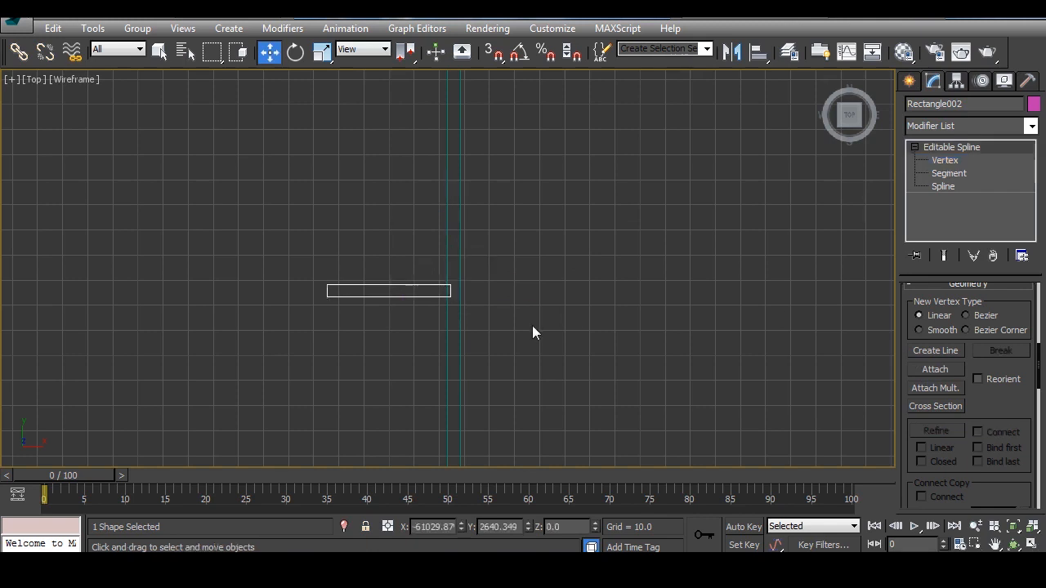
{"action": "middle_click_drag", "start_coordinate": [532, 332], "coordinate": [535, 338]}
Attach the interior wall rectangles to the outer wall line so they form one shape
{"action": "left_click_drag", "start_coordinate": [451, 291], "coordinate": [451, 291]}
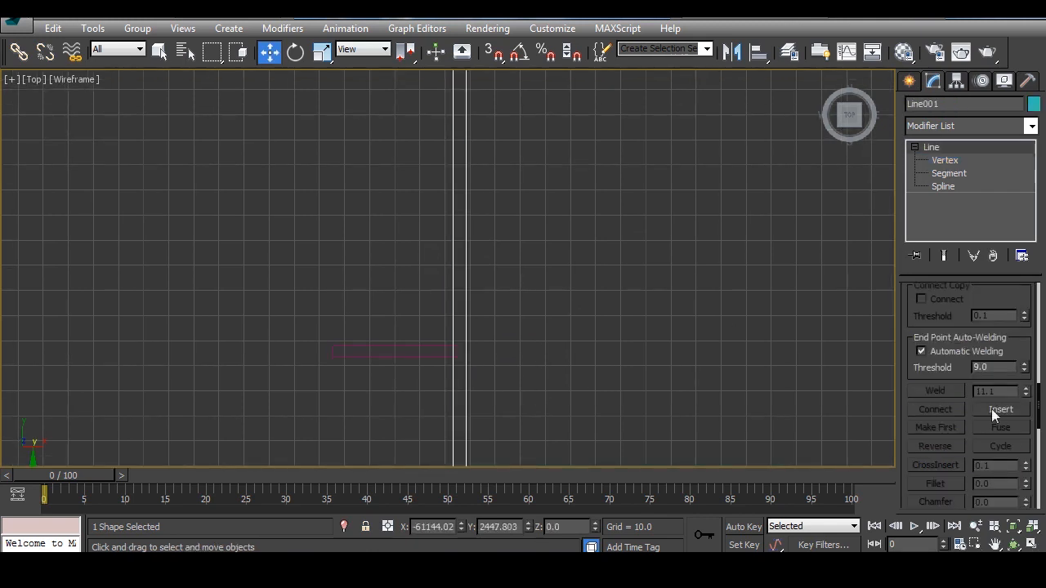
{"action": "scroll", "coordinate": [939, 360], "scroll_direction": "up", "scroll_amount": 3}
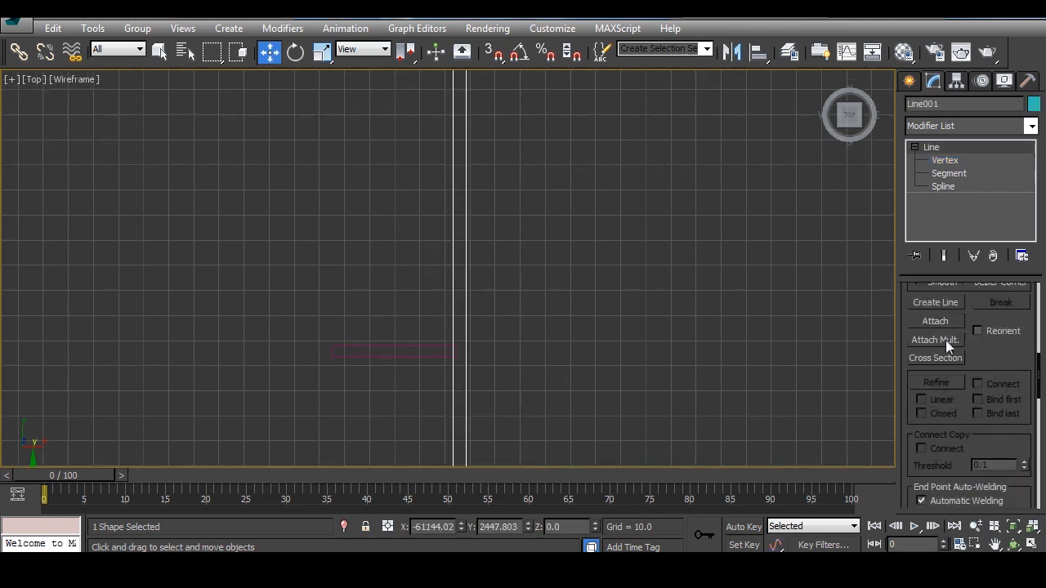
{"action": "left_click", "coordinate": [935, 321]}
{"action": "left_click", "coordinate": [360, 356]}
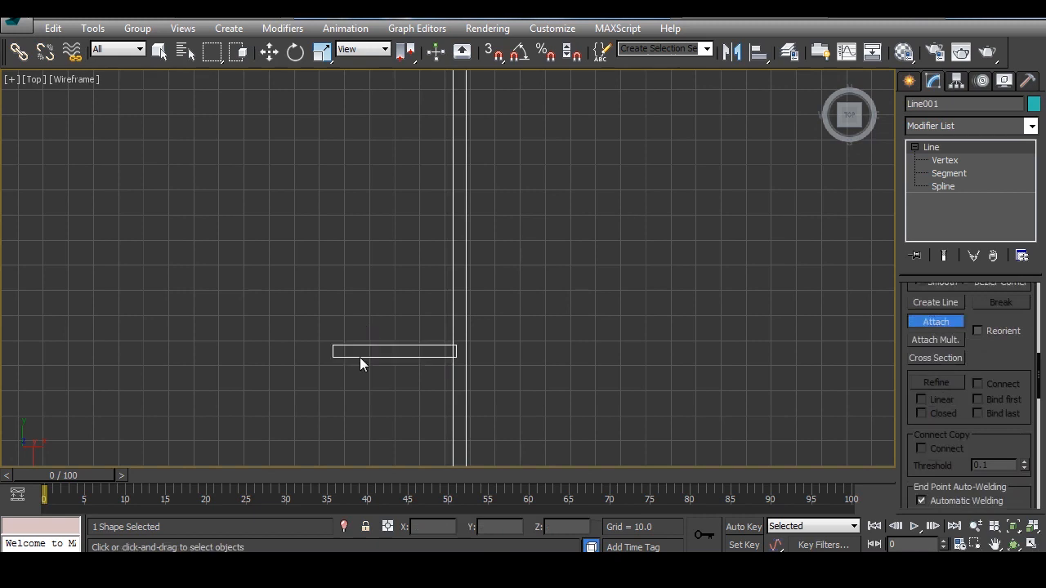
{"action": "scroll", "coordinate": [440, 269], "scroll_direction": "down", "scroll_amount": 5}
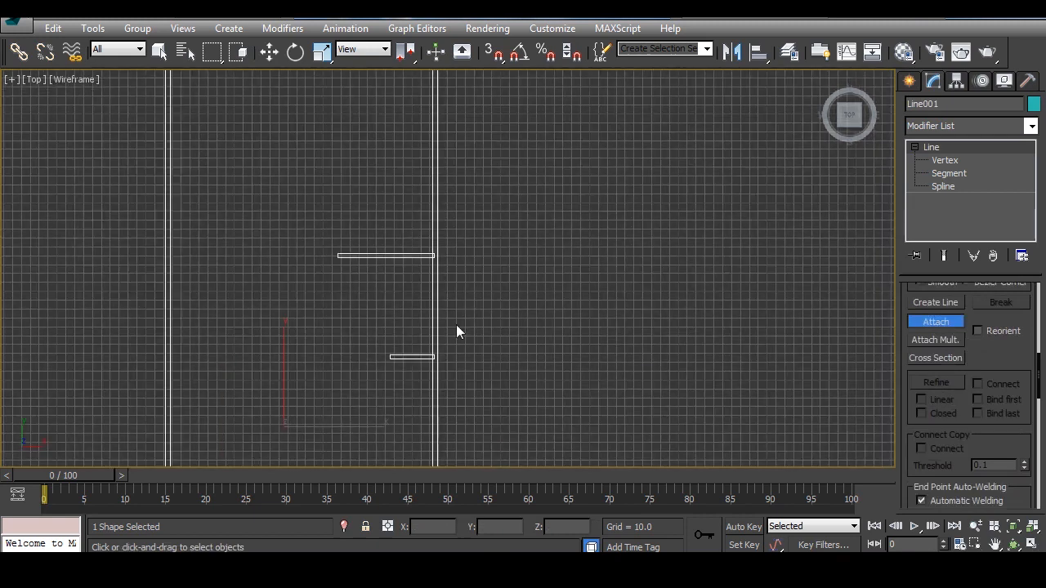
{"action": "scroll", "coordinate": [484, 347], "scroll_direction": "up", "scroll_amount": 3}
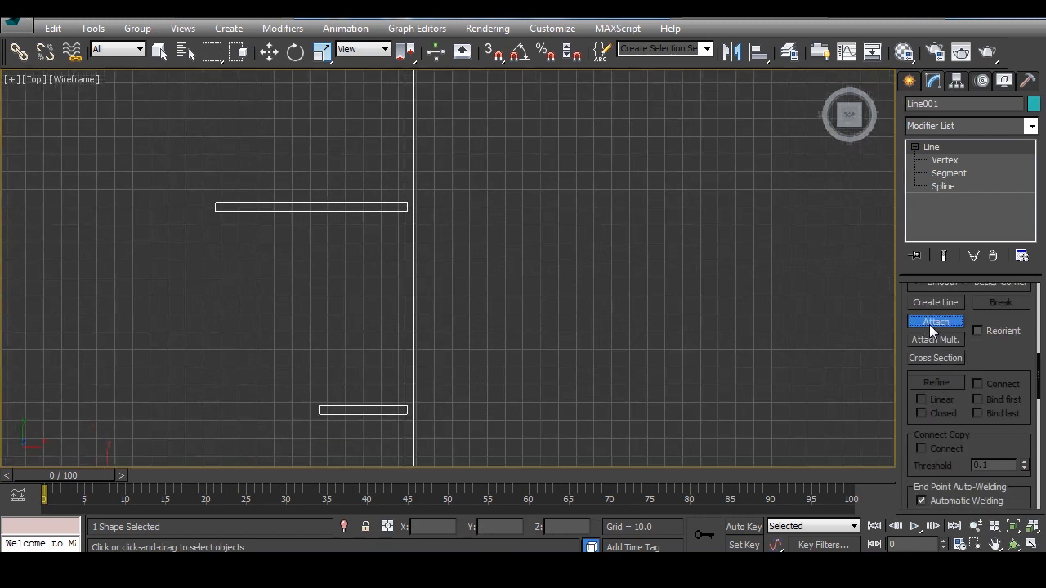
{"action": "key", "text": "w"}
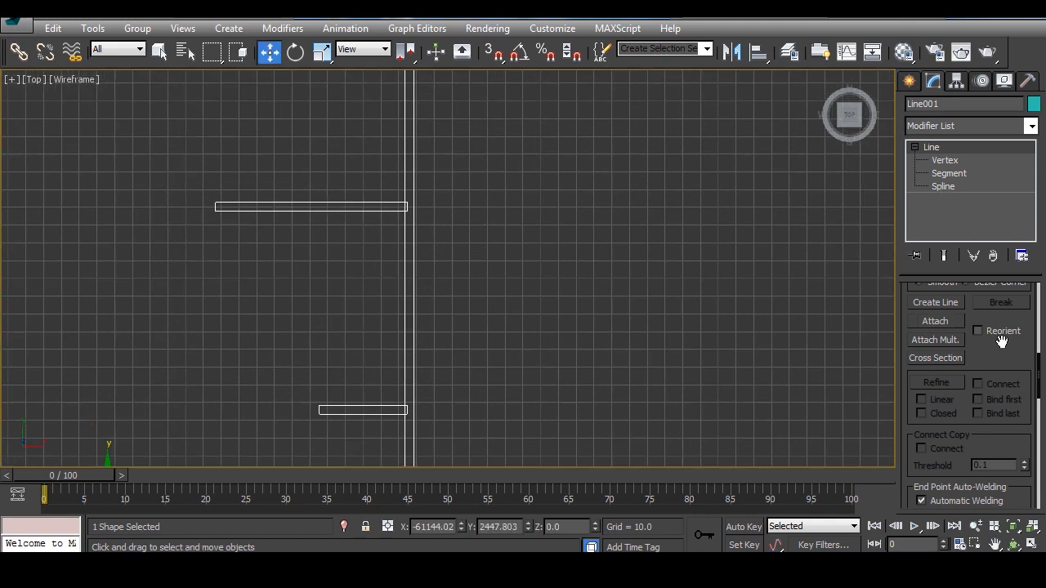
Try a Boolean union with all of the wall shape's splines selected at sub-object level
{"action": "scroll", "coordinate": [1004, 342], "scroll_direction": "down", "scroll_amount": 5}
{"action": "scroll", "coordinate": [1001, 400], "scroll_direction": "down", "scroll_amount": 3}
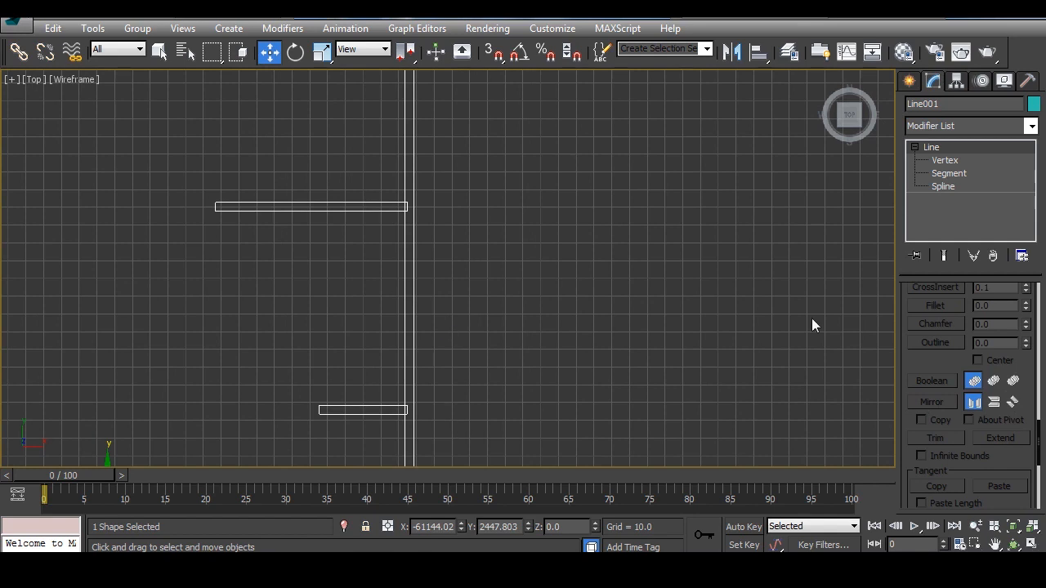
{"action": "left_click", "coordinate": [940, 188]}
{"action": "left_click_drag", "start_coordinate": [455, 357], "coordinate": [457, 359]}
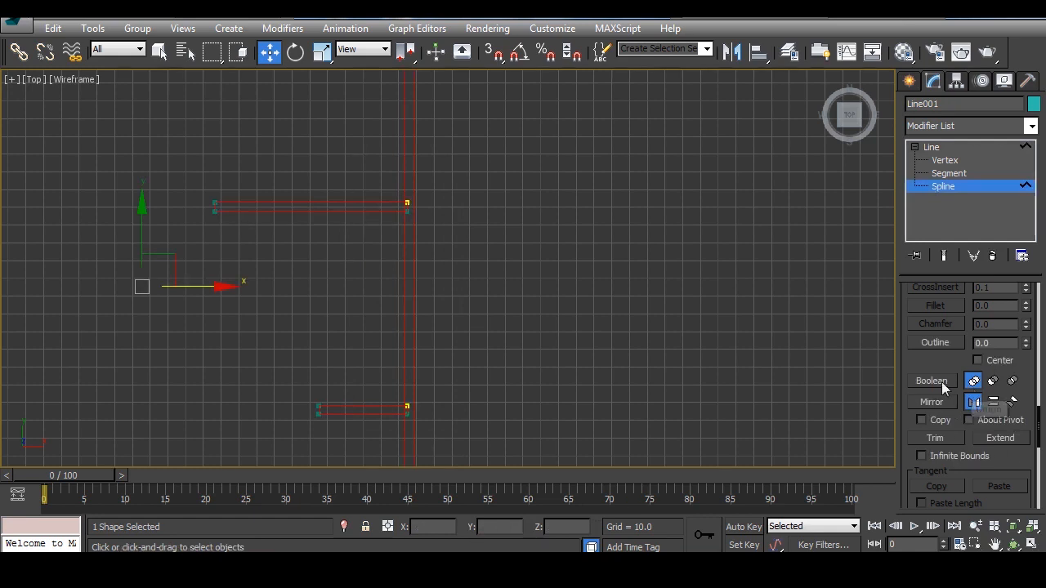
{"action": "left_click", "coordinate": [930, 382]}
{"action": "scroll", "coordinate": [499, 400], "scroll_direction": "up", "scroll_amount": 5}
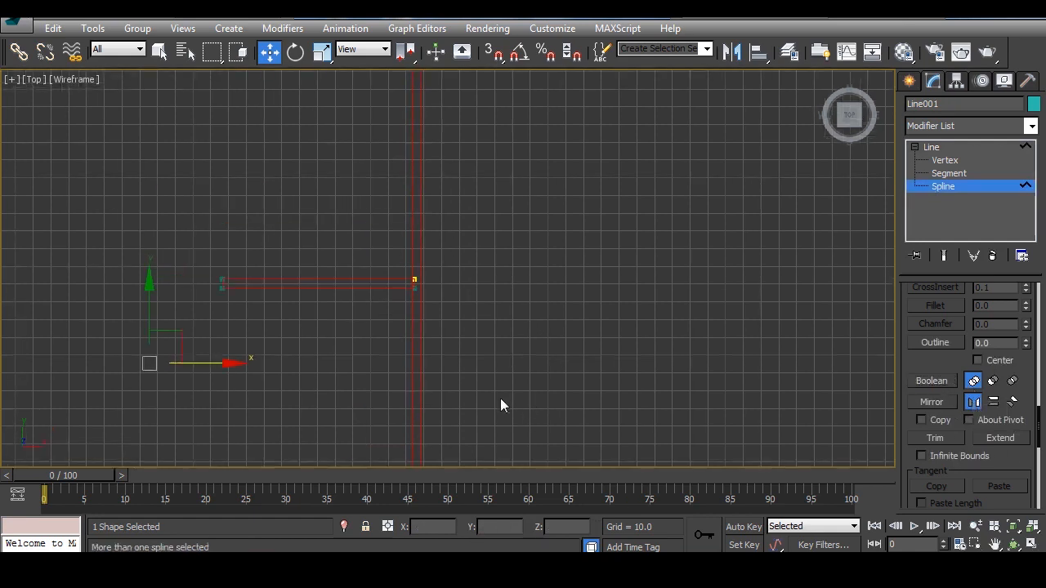
{"action": "left_click", "coordinate": [576, 383]}
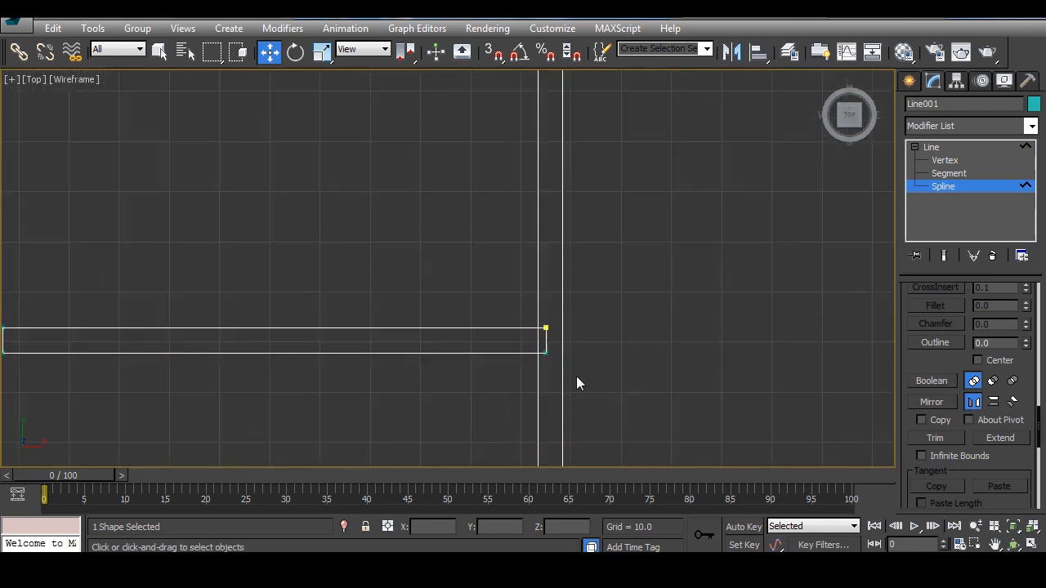
Boolean-union the longer interior wall spline with the outer wall and the shorter interior wall spline
{"action": "left_click", "coordinate": [530, 353]}
{"action": "left_click", "coordinate": [930, 381]}
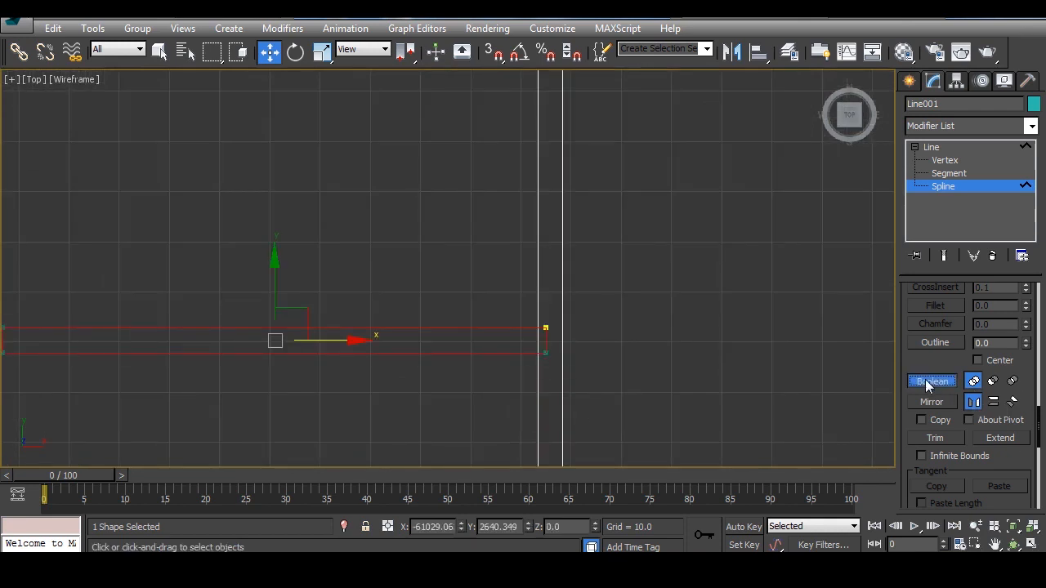
{"action": "left_click", "coordinate": [539, 376]}
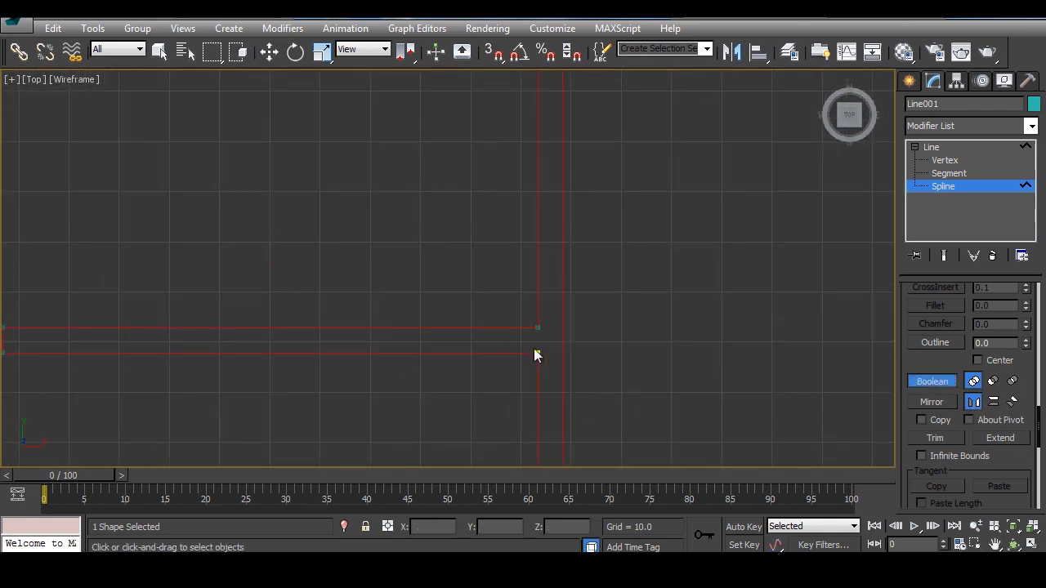
{"action": "scroll", "coordinate": [535, 351], "scroll_direction": "down", "scroll_amount": 5}
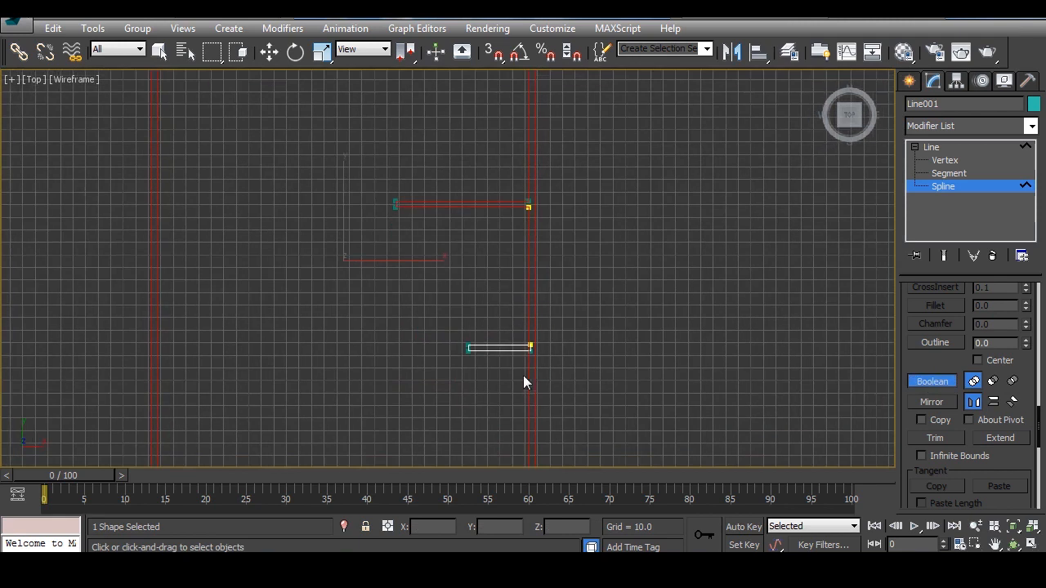
{"action": "scroll", "coordinate": [523, 381], "scroll_direction": "up", "scroll_amount": 5}
{"action": "left_click", "coordinate": [513, 297]}
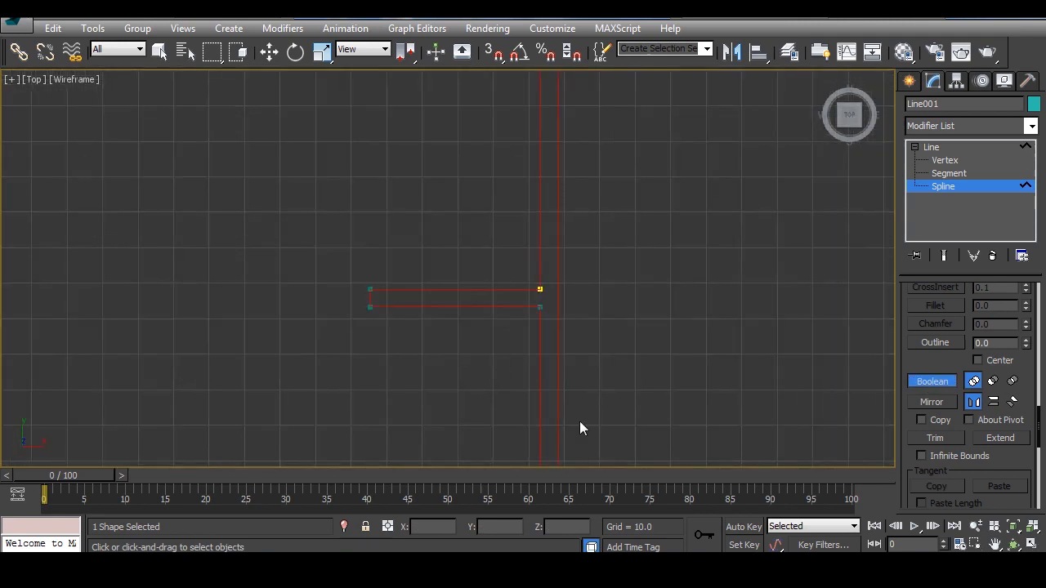
{"action": "left_click", "coordinate": [931, 381]}
{"action": "left_click", "coordinate": [929, 187]}
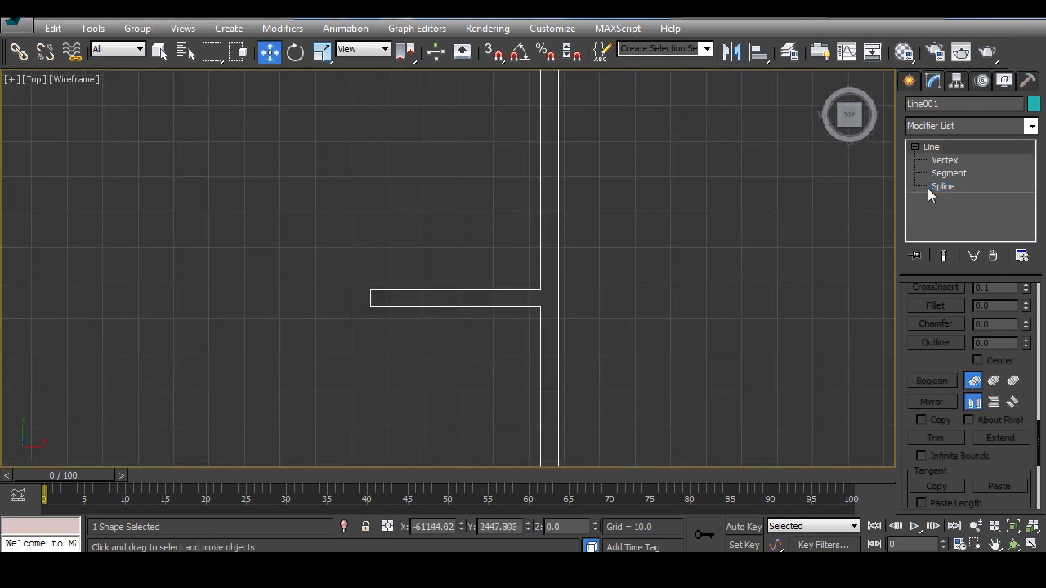
Extrude the unioned wall shape by 20.5 and set the maximized perspective view to Shaded display
{"action": "left_click", "coordinate": [946, 125]}
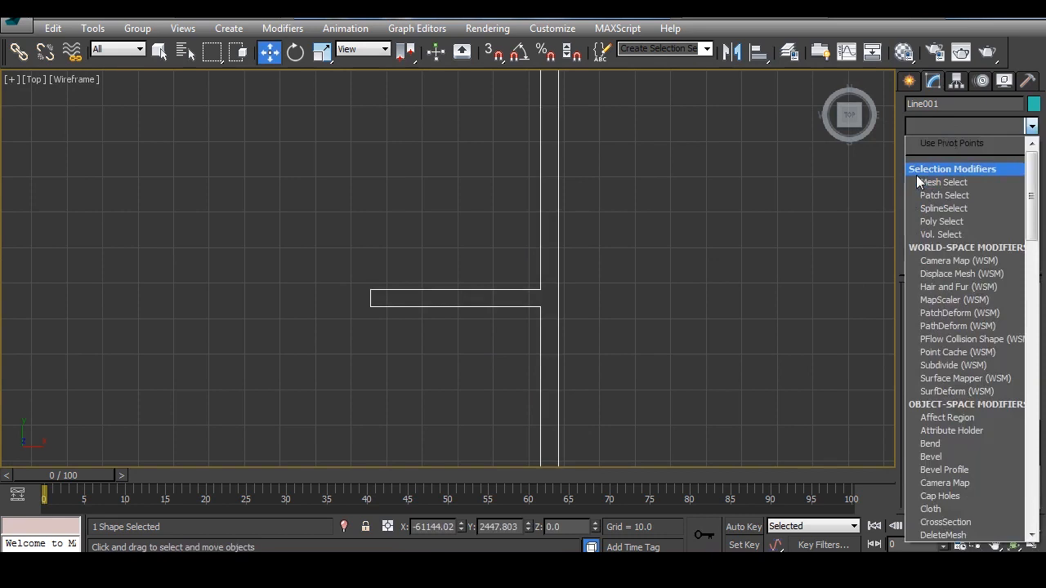
{"action": "key", "text": "e"}
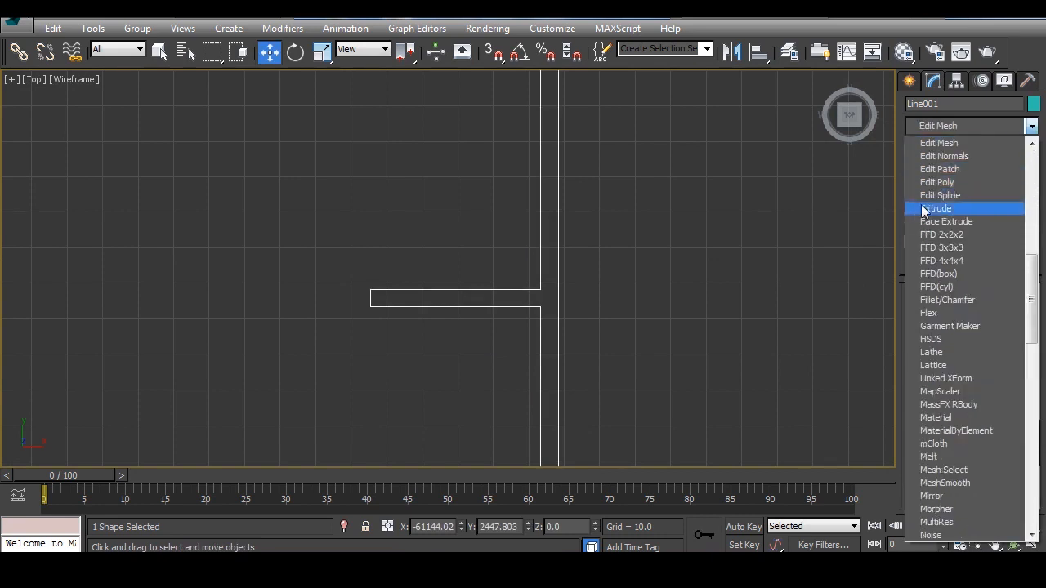
{"action": "left_click", "coordinate": [931, 209]}
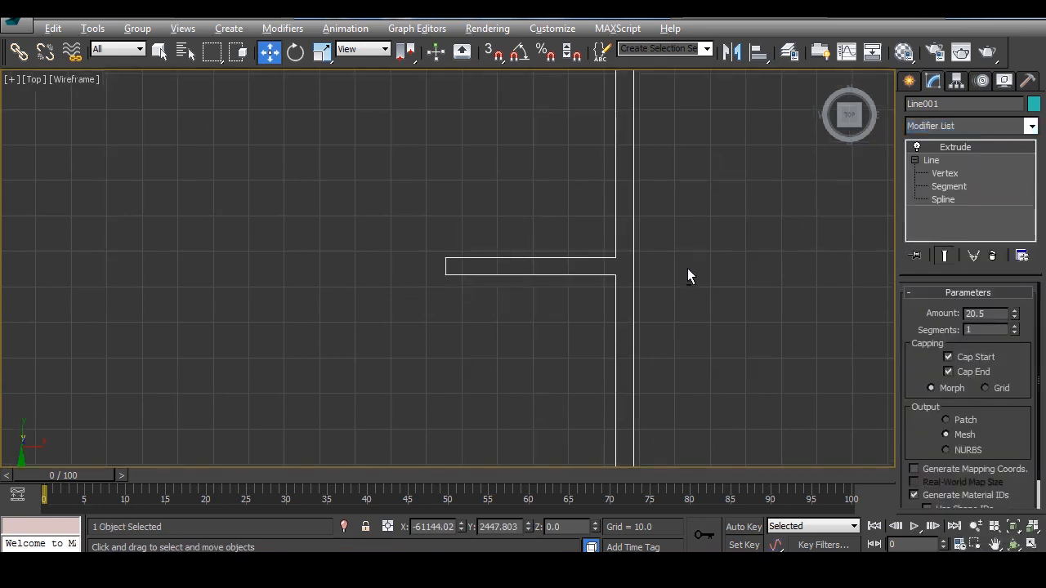
{"action": "key", "text": "alt+w"}
{"action": "mouse_move", "coordinate": [687, 276]}
{"action": "middle_mouse_down", "text": "alt"}
{"action": "mouse_move", "coordinate": [590, 282]}
{"action": "mouse_move", "coordinate": [460, 227]}
{"action": "mouse_move", "coordinate": [532, 348]}
{"action": "mouse_move", "coordinate": [537, 299]}
{"action": "middle_mouse_up", "text": "alt"}
{"action": "key", "text": "alt+w"}
{"action": "scroll", "coordinate": [533, 302], "scroll_direction": "up", "scroll_amount": 3}
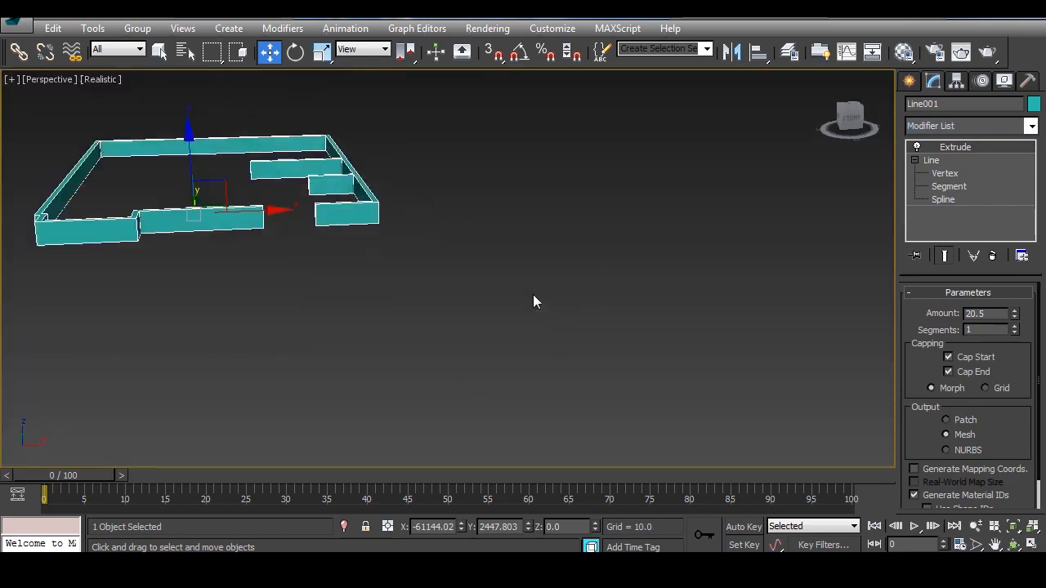
{"action": "middle_click_drag", "start_coordinate": [469, 291], "coordinate": [586, 355]}
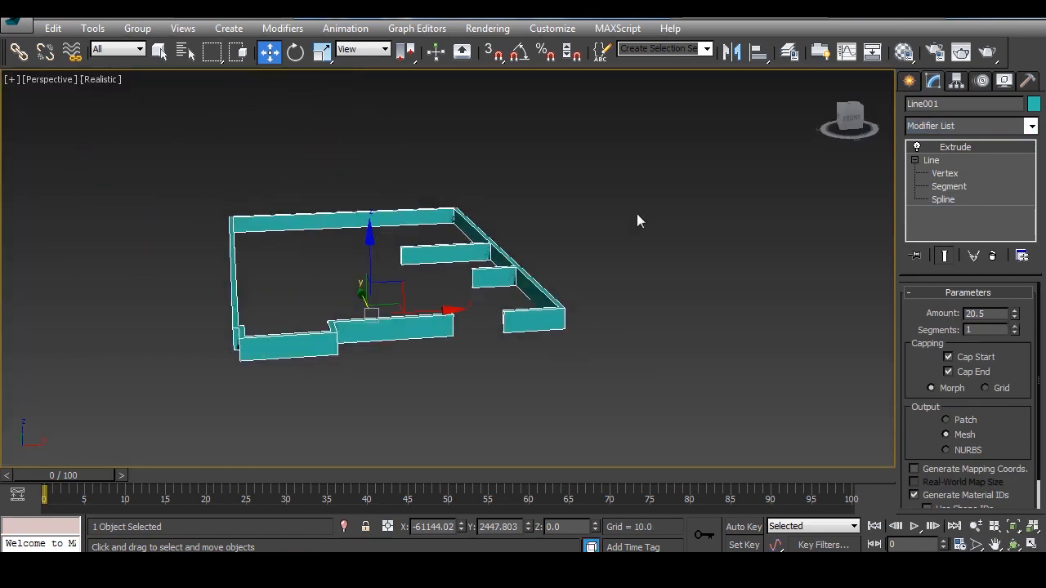
{"action": "left_click", "coordinate": [102, 79]}
{"action": "left_click", "coordinate": [145, 112]}
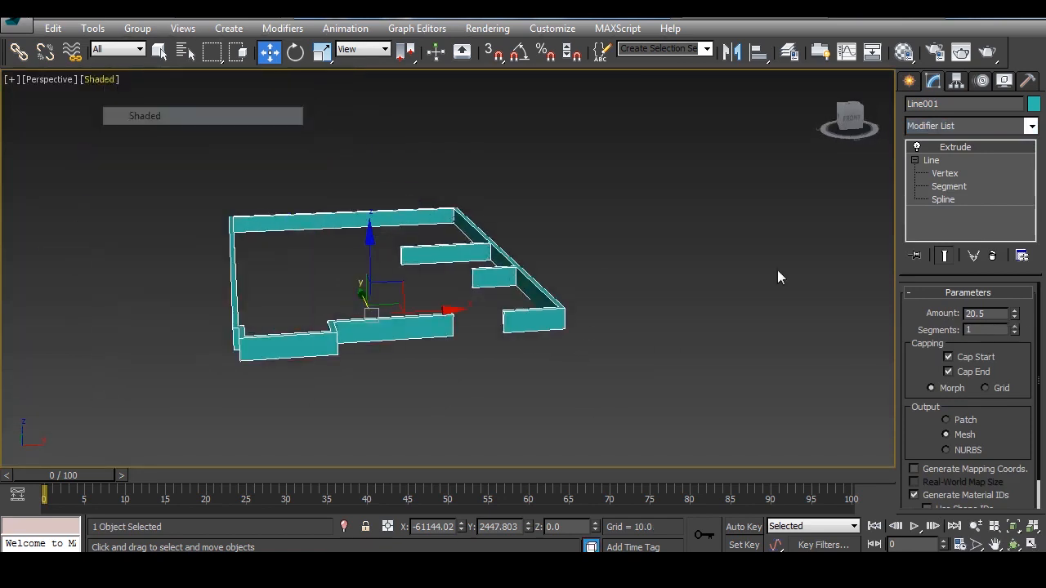
Try raising the walls' extrusion amount to 109.5, and undo that height change
{"action": "left_click_drag", "start_coordinate": [1014, 316], "coordinate": [1017, 163]}
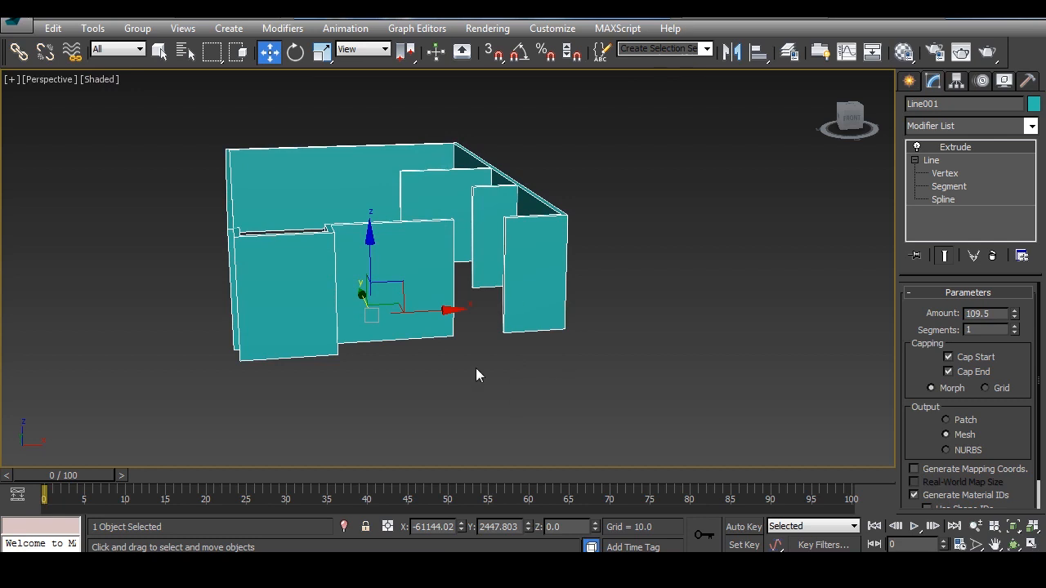
{"action": "key", "text": "ctrl+z"}
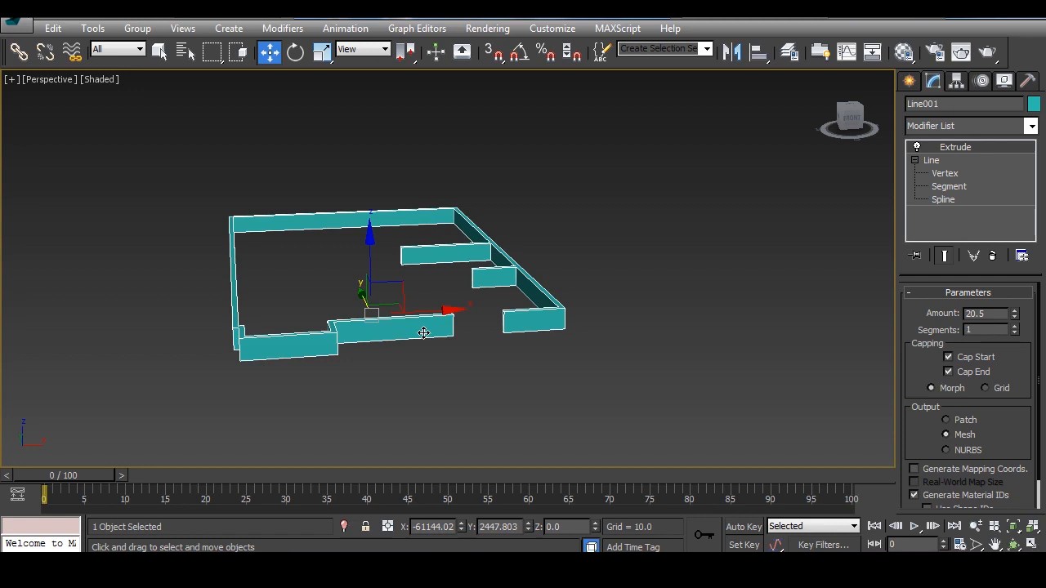
Clone the extruded walls along the X axis, placing the duplicate beside the original
{"action": "middle_click_drag", "start_coordinate": [434, 323], "coordinate": [462, 387], "text": "alt"}
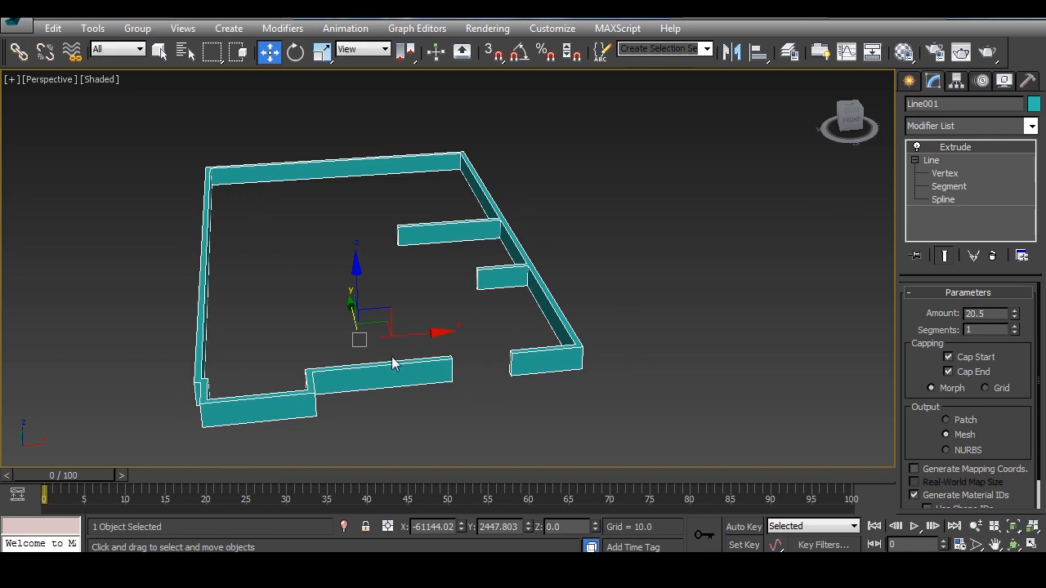
{"action": "left_click_drag", "start_coordinate": [356, 319], "coordinate": [814, 324], "text": "shift"}
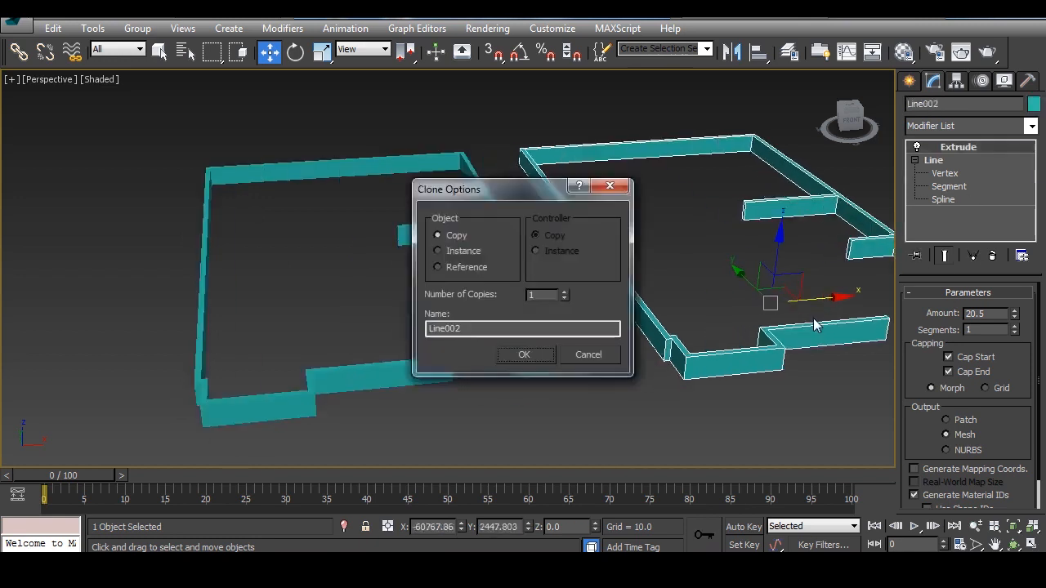